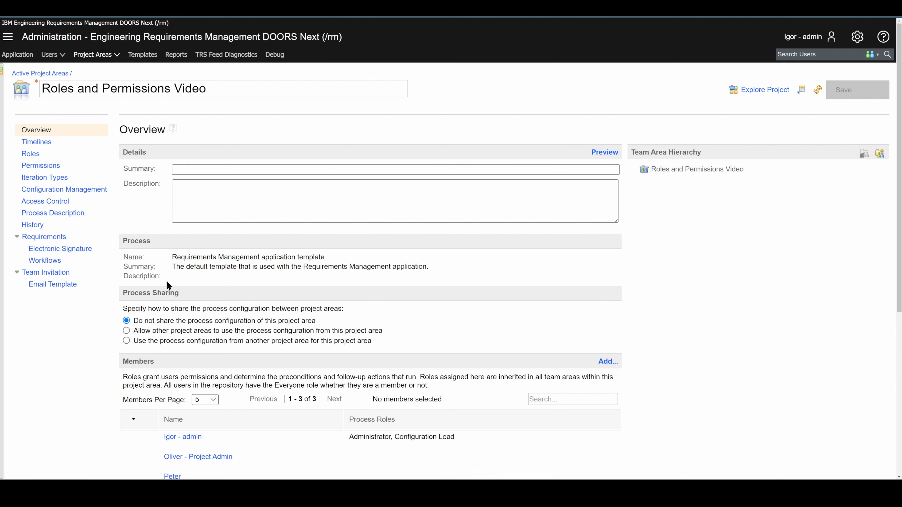
Open the project area's permissions and examine which operations are granted to the Everyone role
left_click(49, 166)
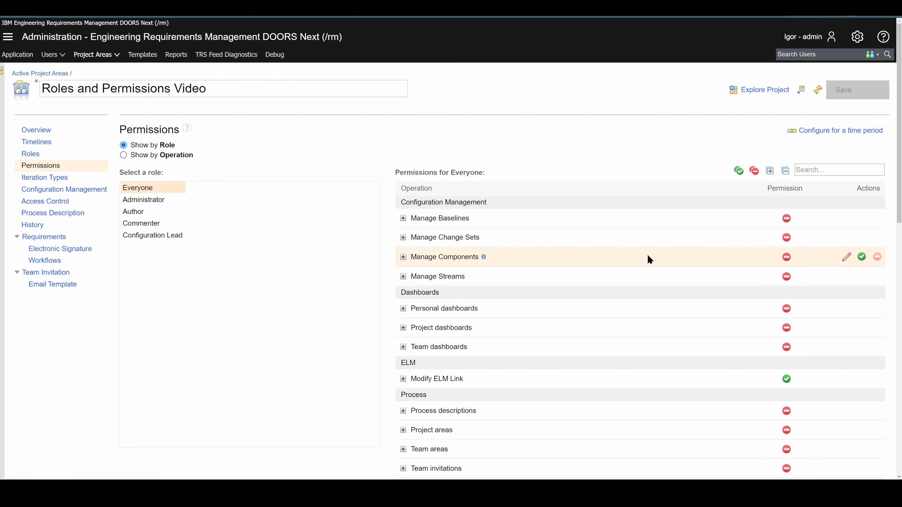
scroll(634, 282, "down", 2)
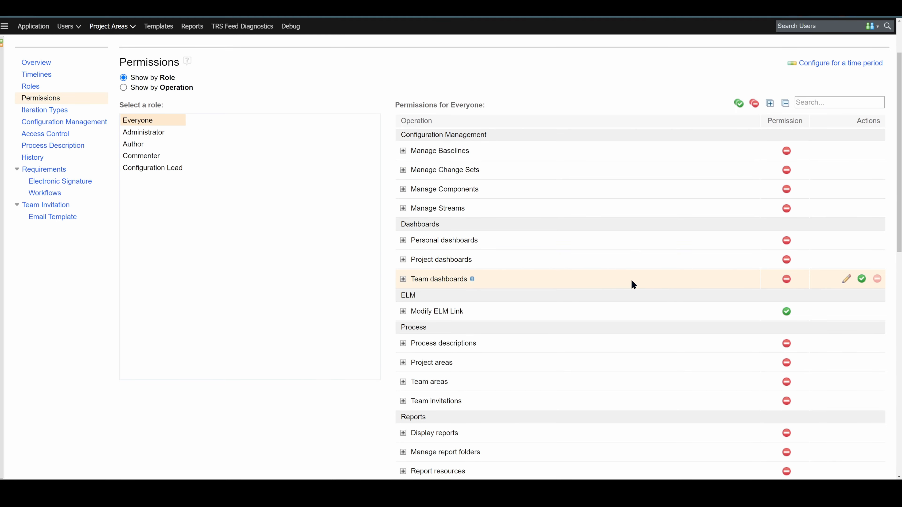
scroll(631, 280, "down", 8)
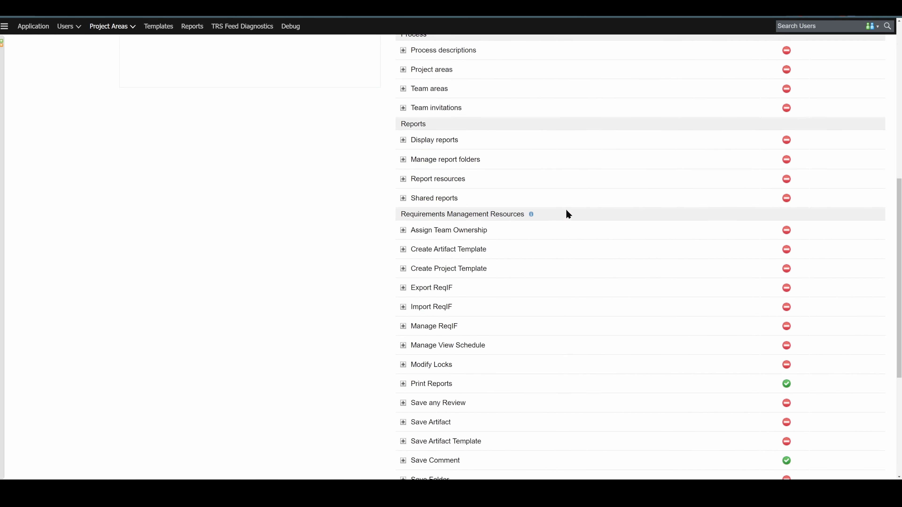
scroll(567, 214, "down", 6)
scroll(554, 392, "up", 16)
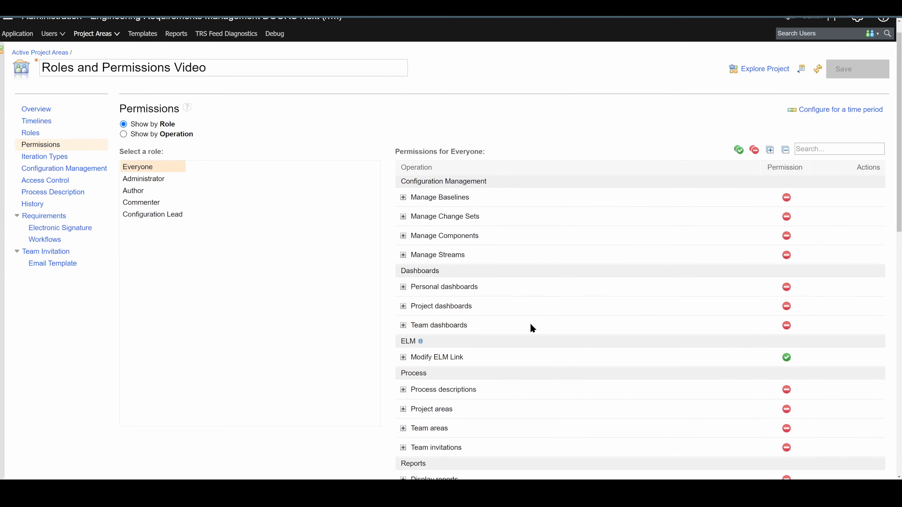
scroll(533, 328, "up", 1)
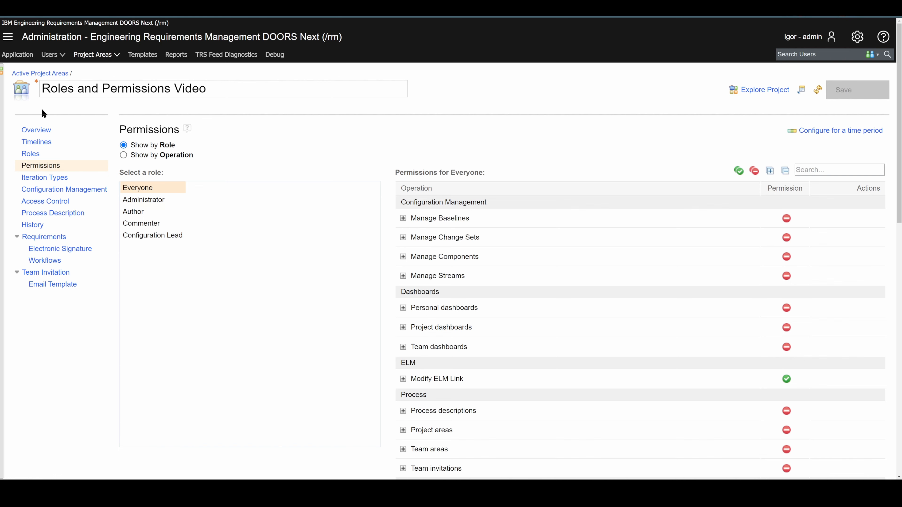
Add the Administrator, Author, Commenter and Configuration Lead roles to the Project Admin member in the overview and save the project area
left_click(33, 134)
scroll(249, 320, "down", 3)
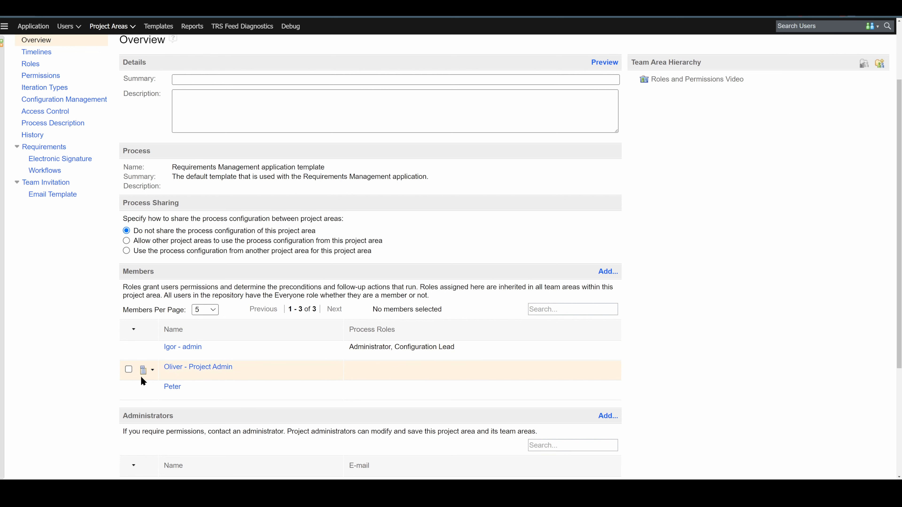
left_click(151, 375)
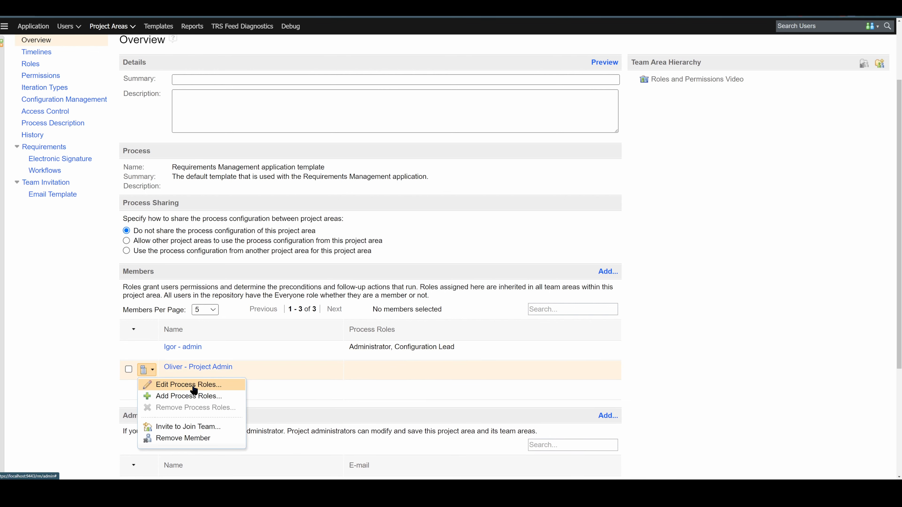
left_click(193, 396)
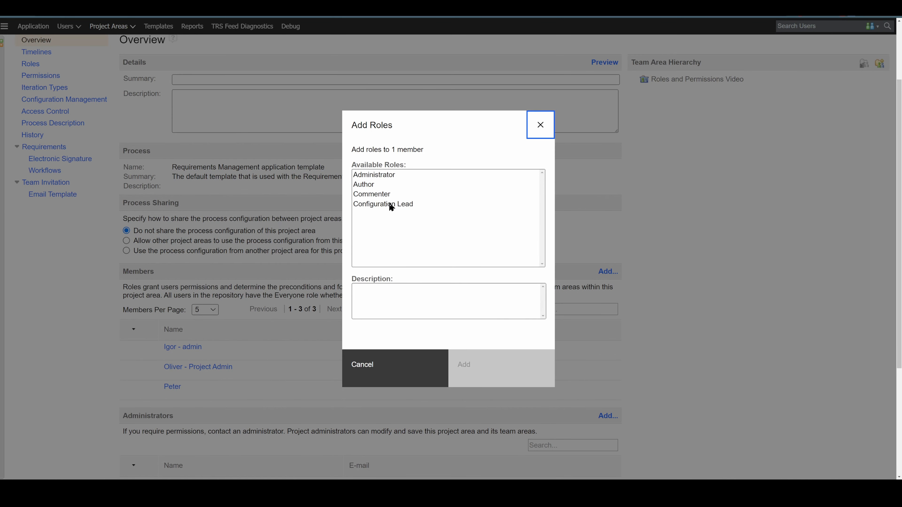
left_click(390, 203)
left_click(375, 175, "shift")
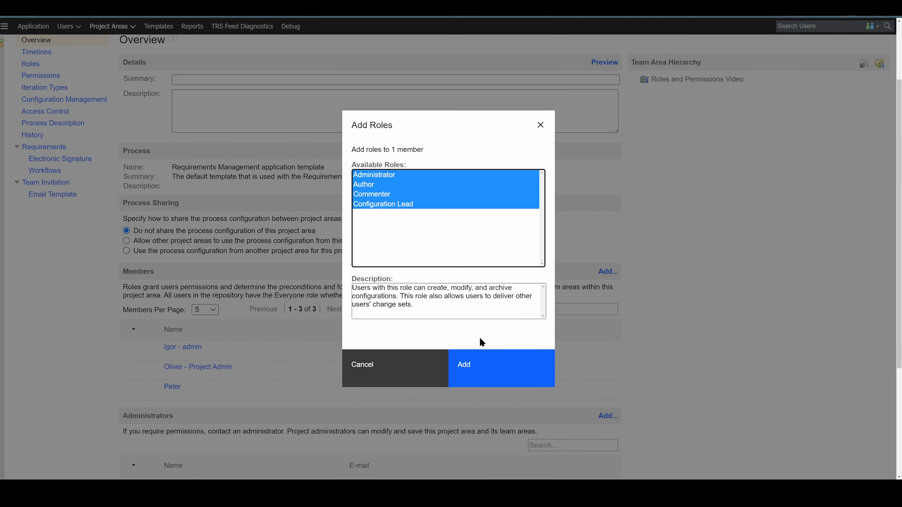
left_click(480, 369)
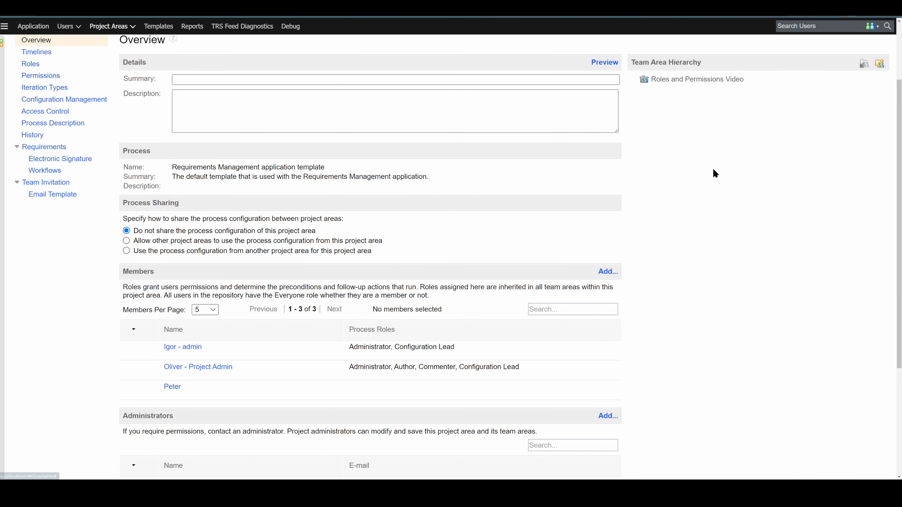
scroll(713, 178, "up", 3)
left_click(846, 113)
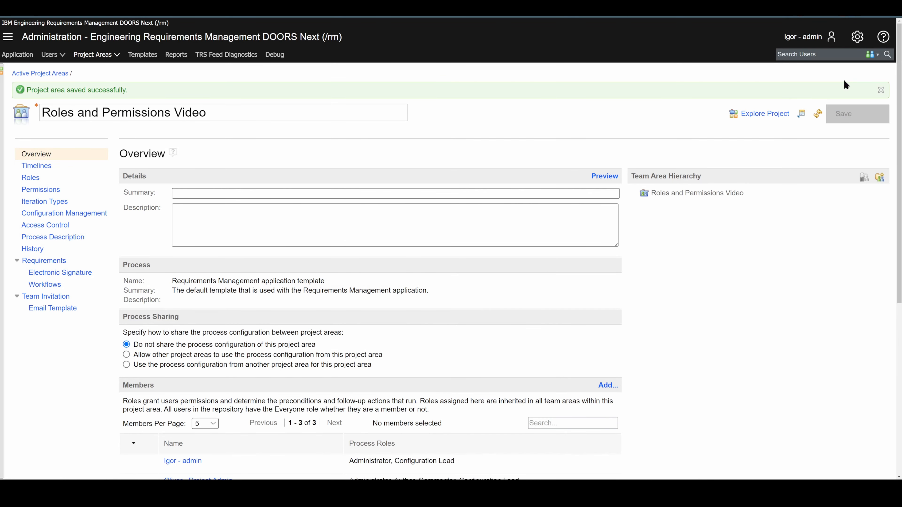
scroll(847, 86, "down", 3)
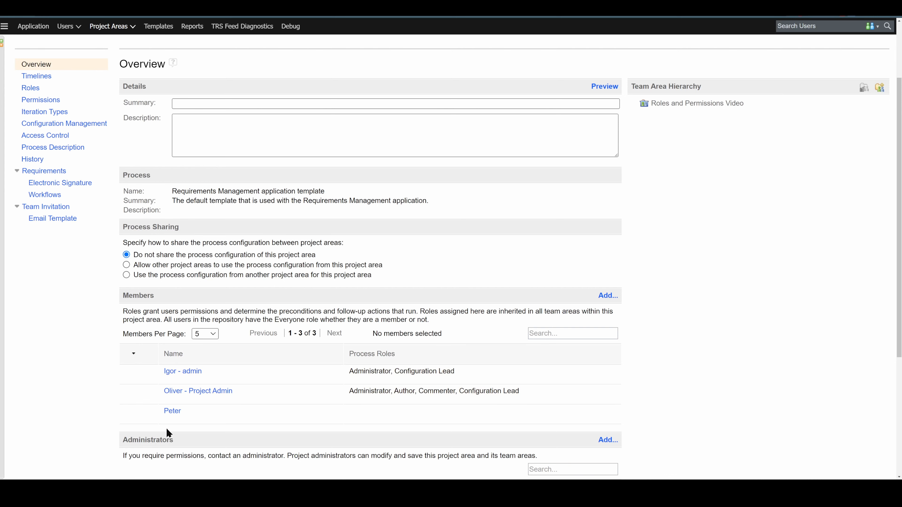
left_click(149, 414)
left_click(173, 355)
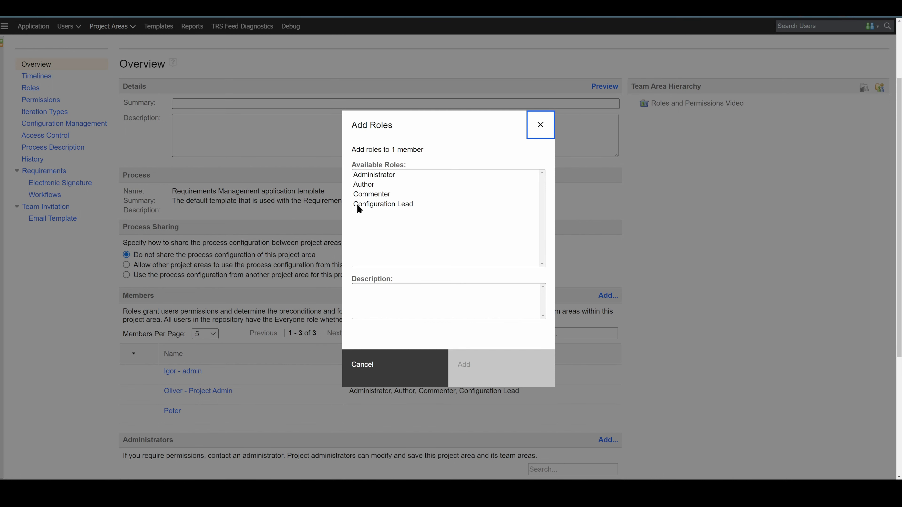
left_click(373, 366)
Review the Everyone role's permissions across all operation groups, including Requirements Management Resources
left_click(59, 103)
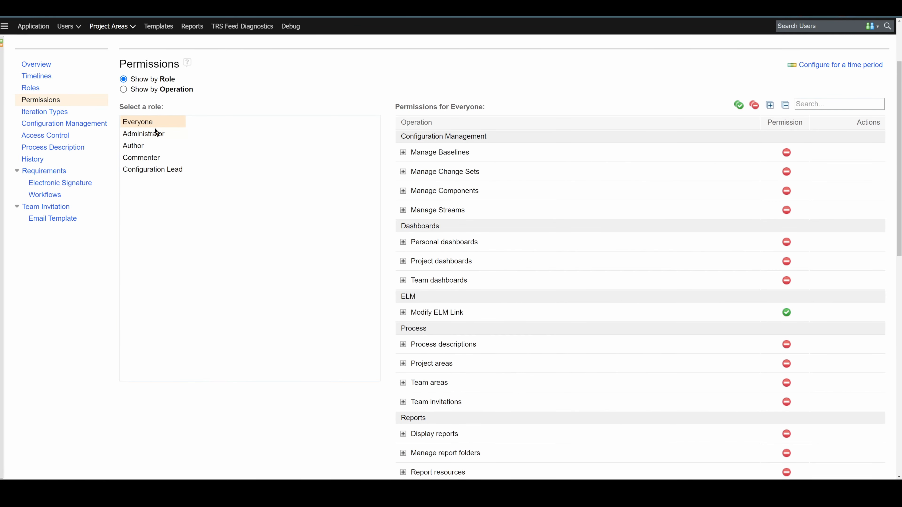
left_click(36, 64)
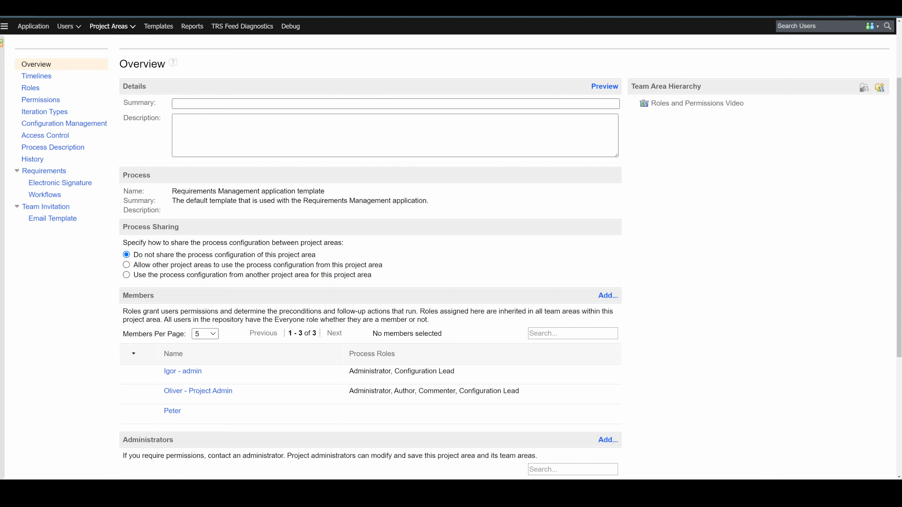
left_click(68, 100)
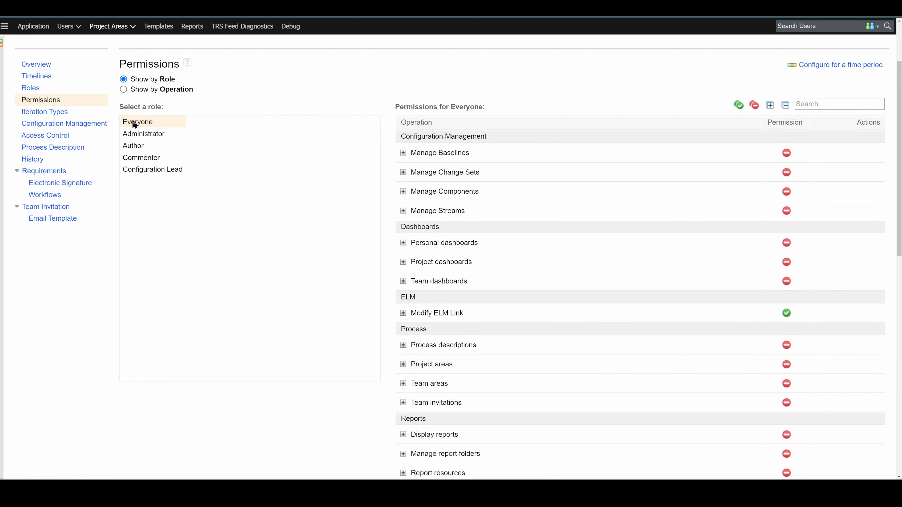
scroll(748, 110, "down", 1)
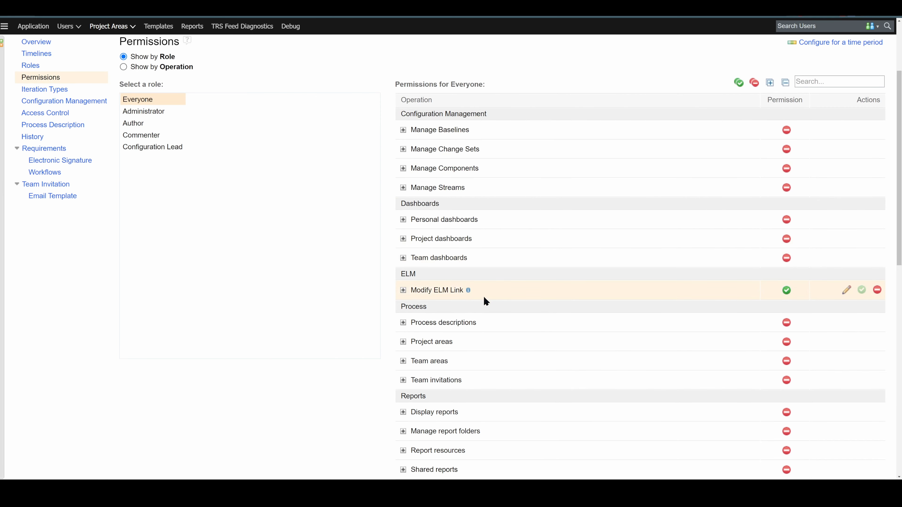
scroll(759, 260, "down", 10)
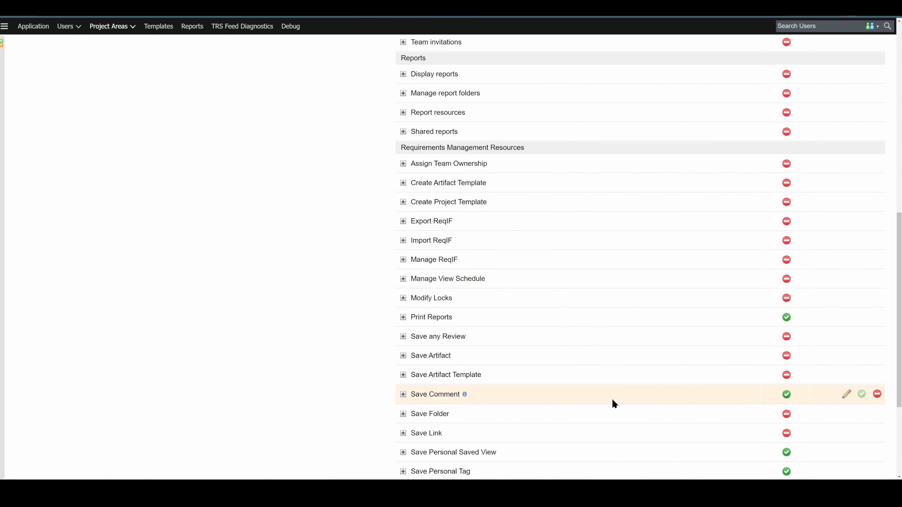
scroll(679, 412, "down", 1)
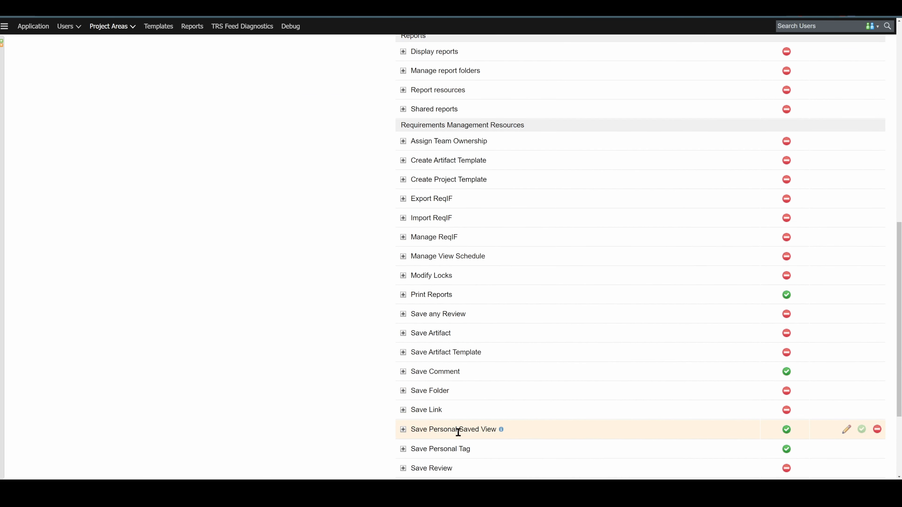
scroll(502, 436, "down", 4)
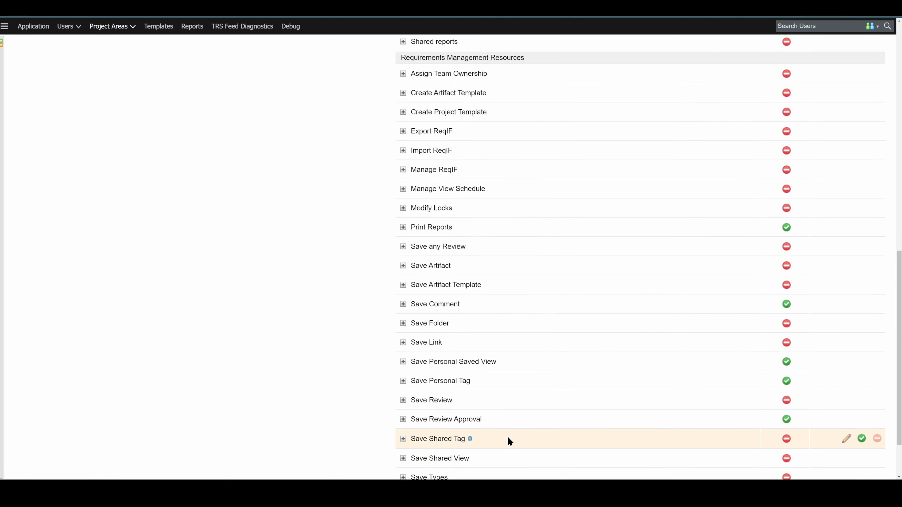
scroll(545, 405, "up", 17)
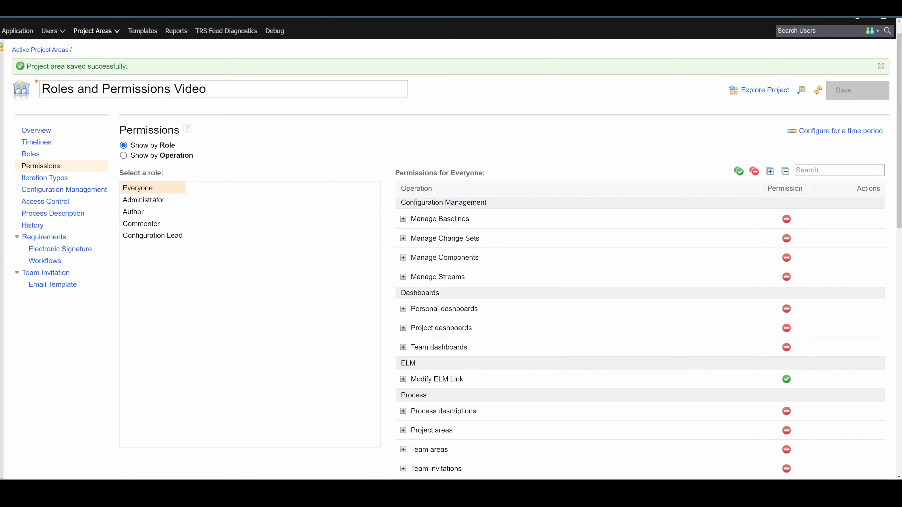
scroll(542, 237, "down", 5)
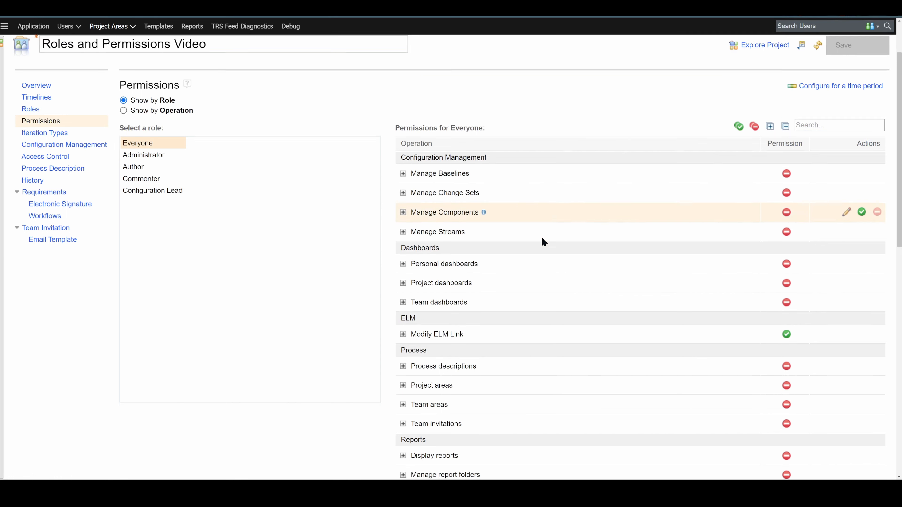
scroll(688, 215, "down", 4)
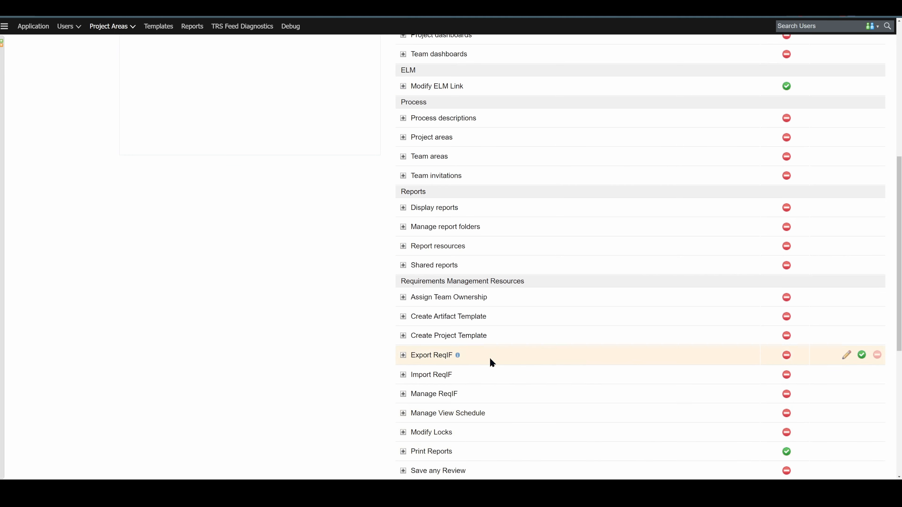
scroll(490, 360, "up", 9)
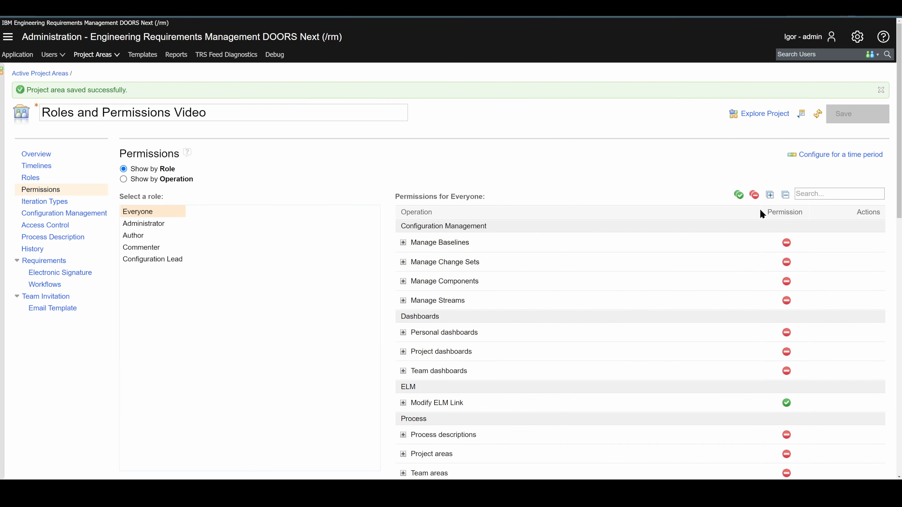
Revoke the permission for all operations from the Everyone role, save the project area and check the operation list
left_click(753, 196)
left_click(867, 92)
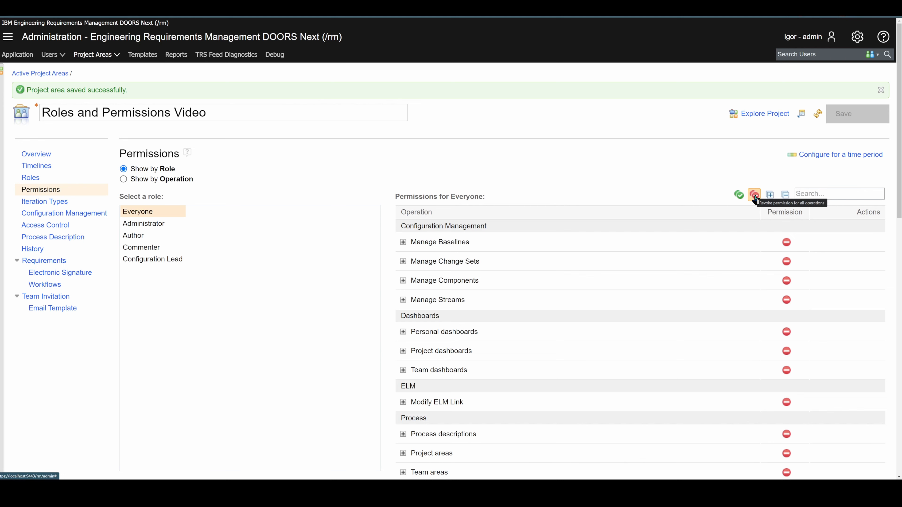
scroll(756, 199, "down", 10)
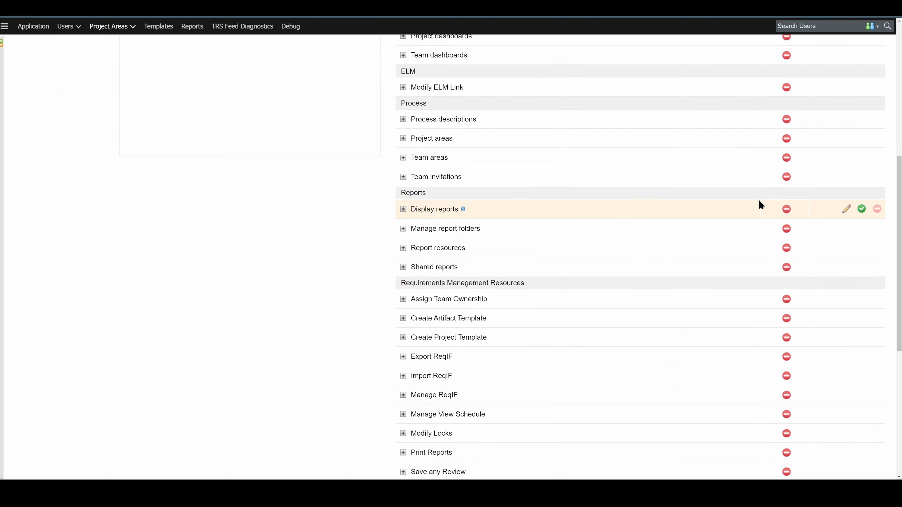
scroll(774, 211, "up", 10)
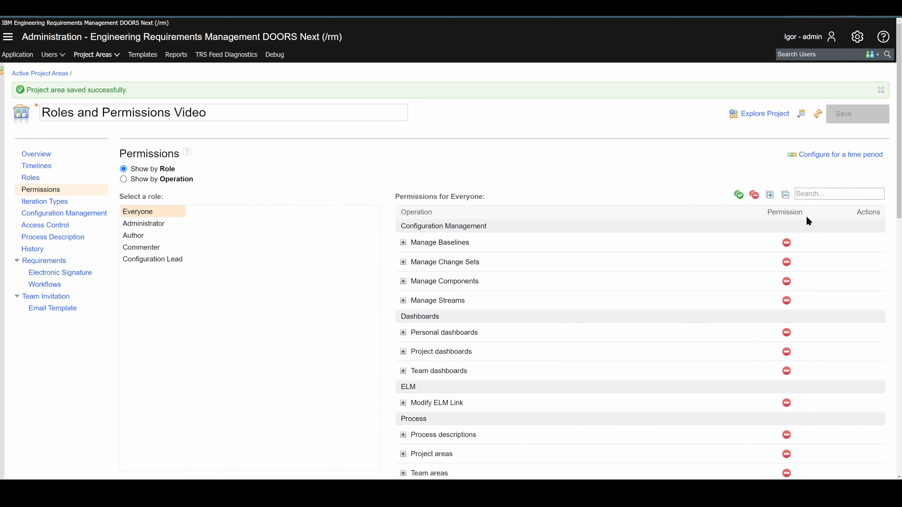
scroll(608, 185, "down", 10)
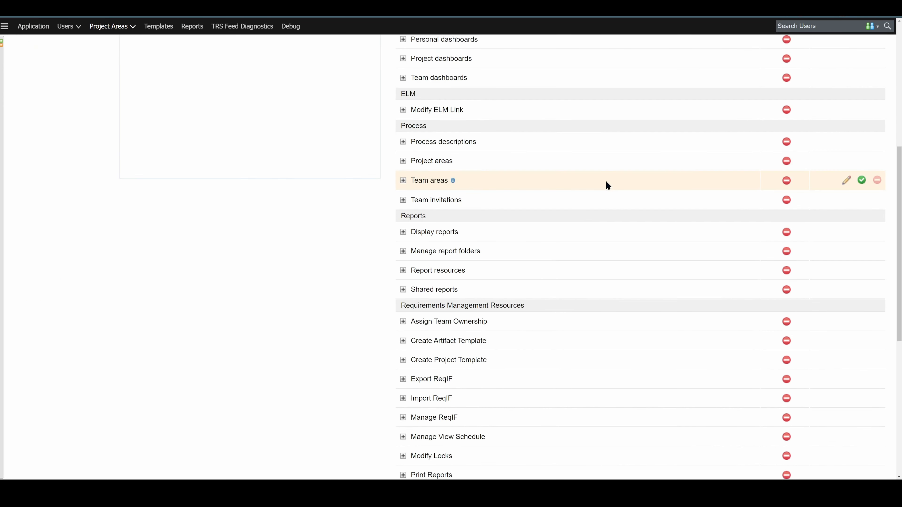
scroll(605, 180, "up", 4)
scroll(606, 190, "up", 10)
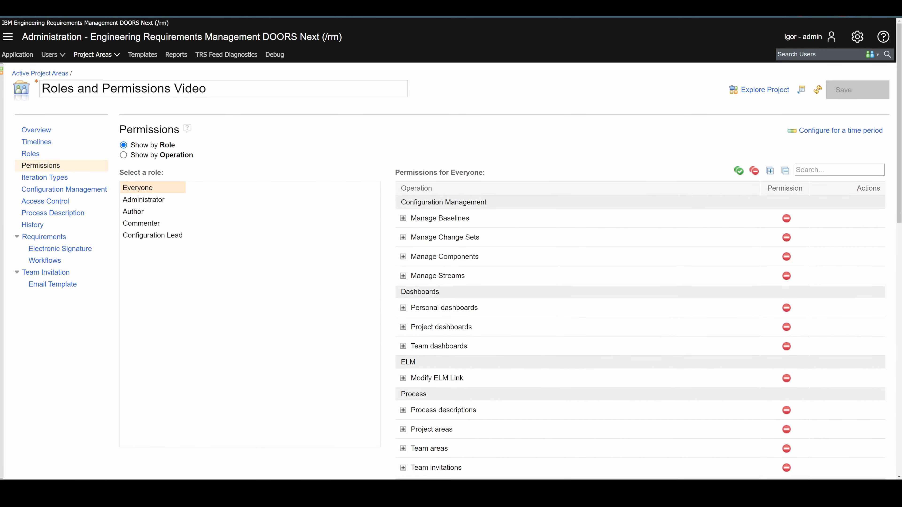
Add the Administrator, Author, Commenter and Configuration Lead process roles to the last member listed in the project area overview
left_click(54, 130)
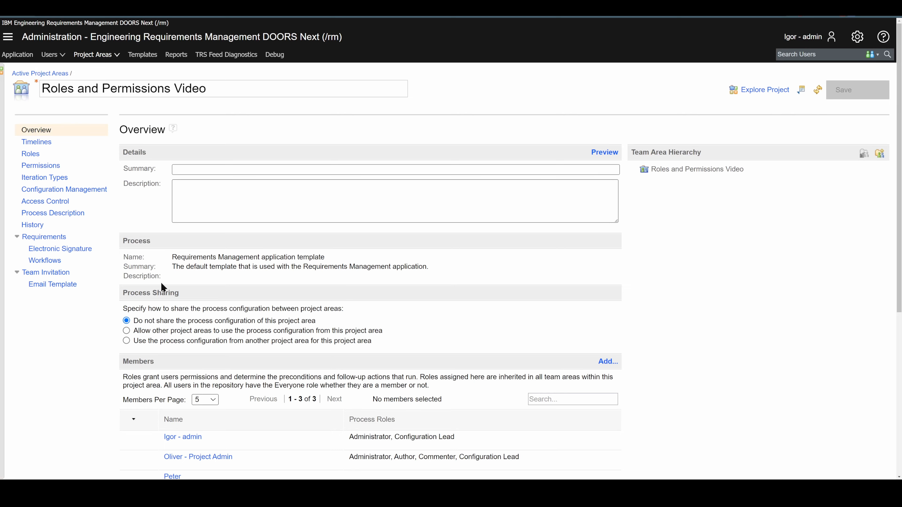
scroll(160, 282, "down", 3)
left_click(146, 389)
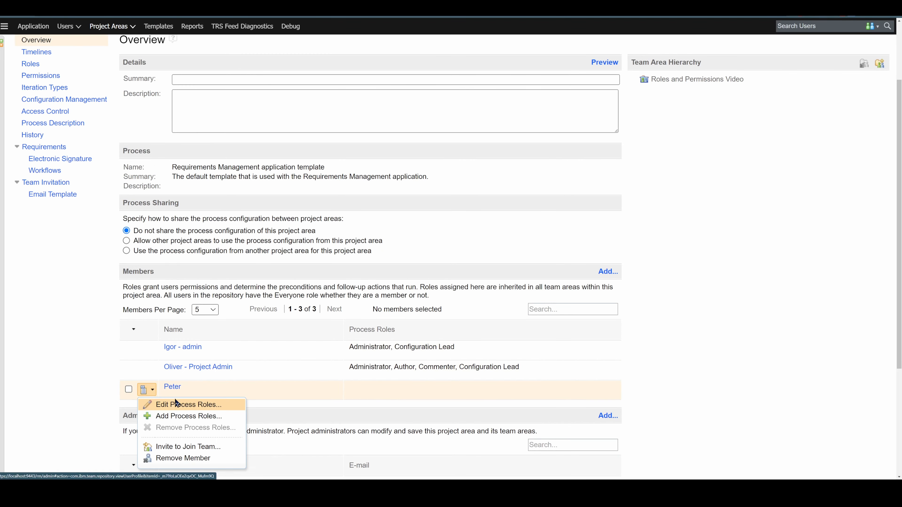
left_click(174, 416)
left_click(382, 176)
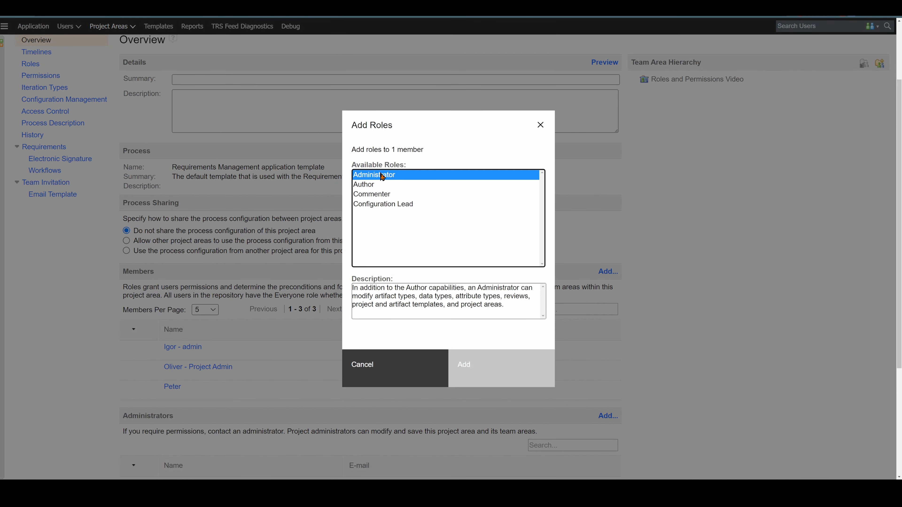
left_click(390, 204, "shift")
left_click(486, 372)
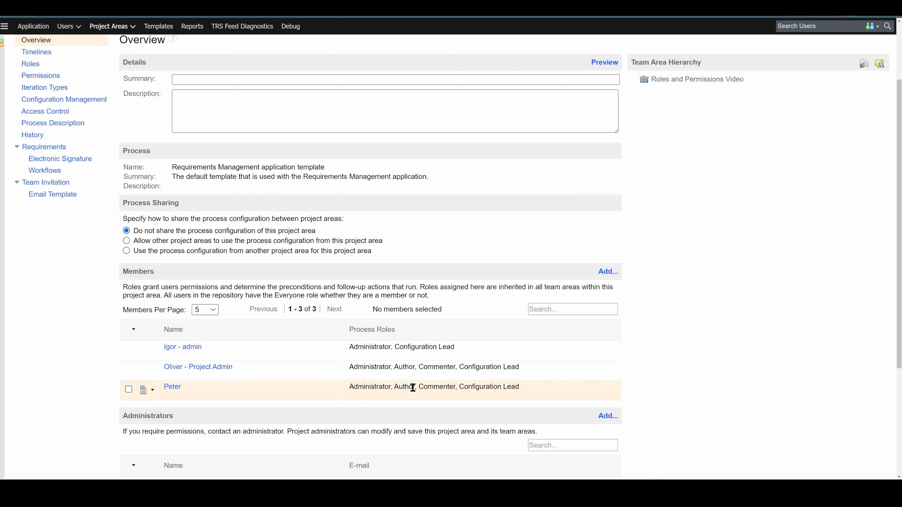
Examine the Author, Commenter and Administrator entries in the last member's process roles
left_click_drag(416, 387, 395, 388)
left_click_drag(456, 388, 421, 389)
left_click(424, 388)
left_click_drag(392, 388, 350, 390)
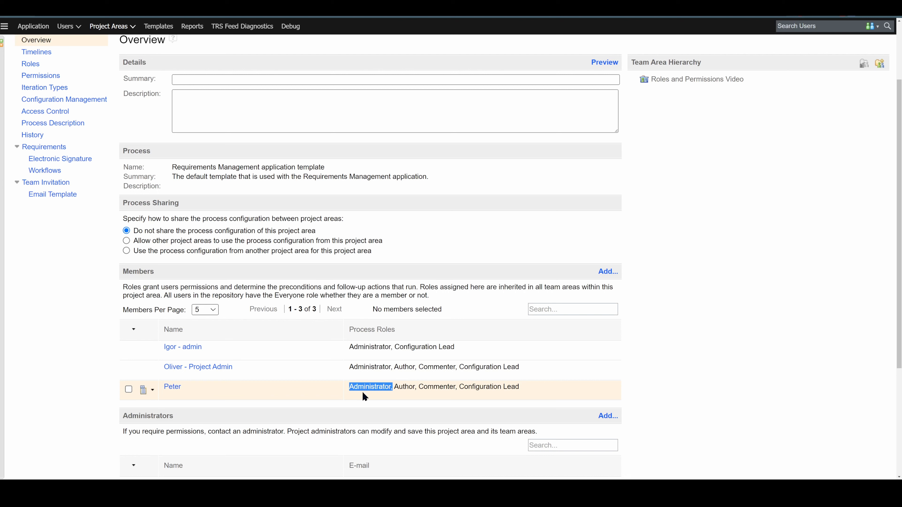
left_click(457, 388)
left_click_drag(457, 387, 418, 390)
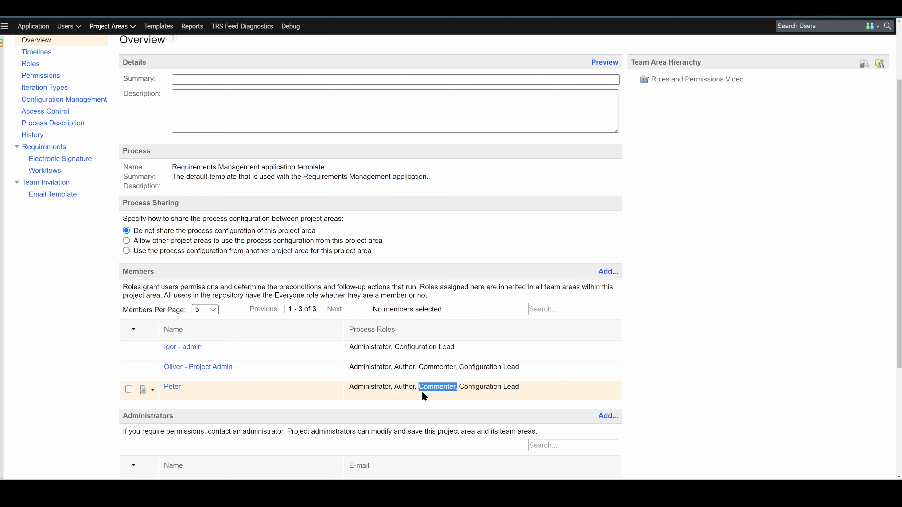
Examine the last member's Author and Configuration Lead entries and compare them with the roles defined in the project area
left_click_drag(415, 387, 394, 388)
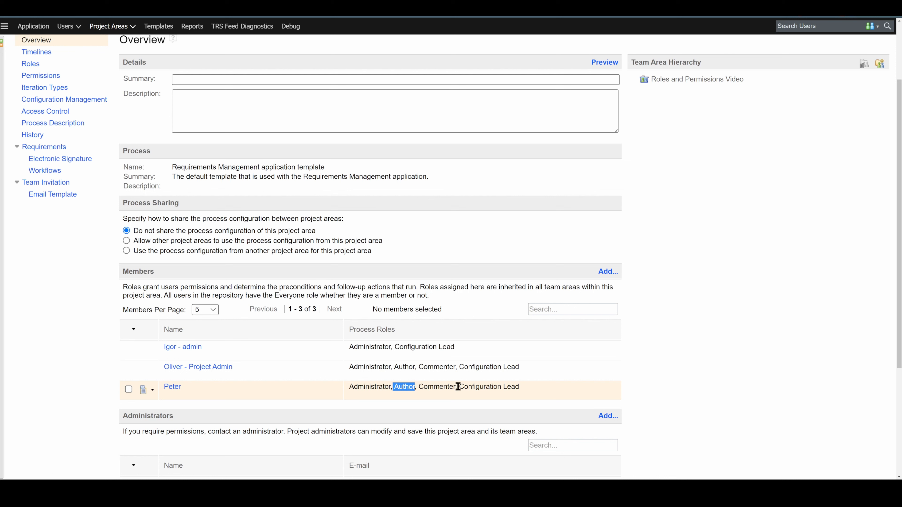
left_click_drag(457, 388, 536, 391)
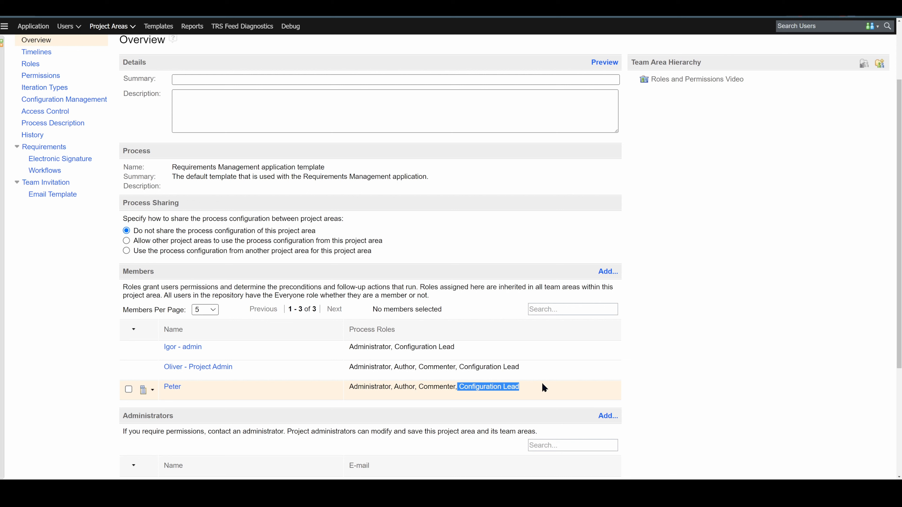
left_click(32, 63)
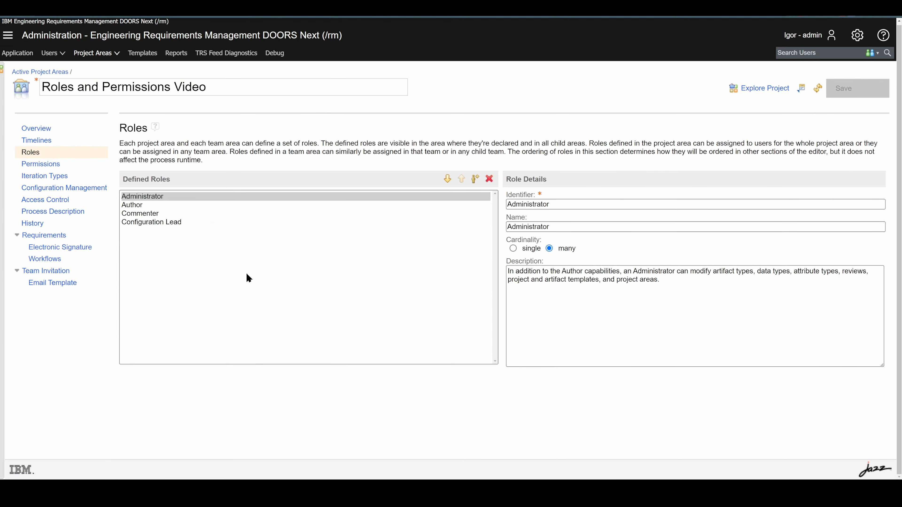
left_click(231, 243)
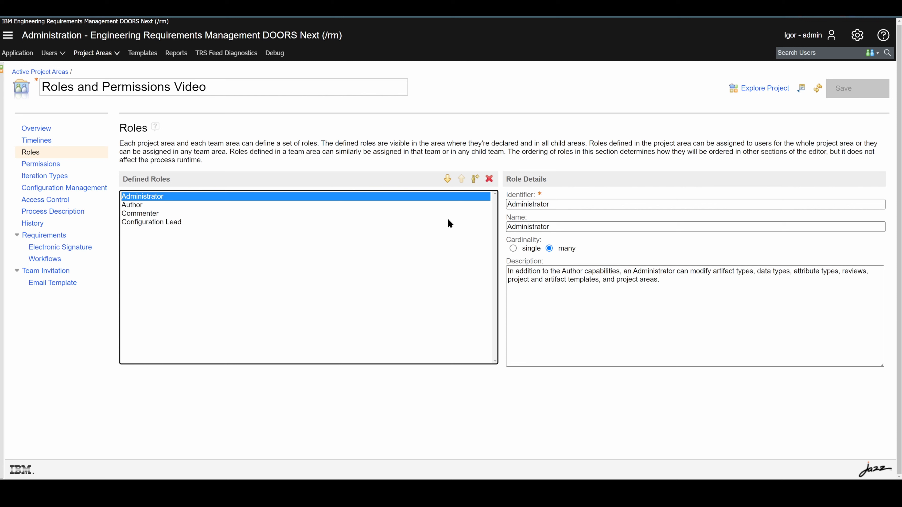
Create a new role in the project area with the identifier and name "My special role"
left_click(476, 181)
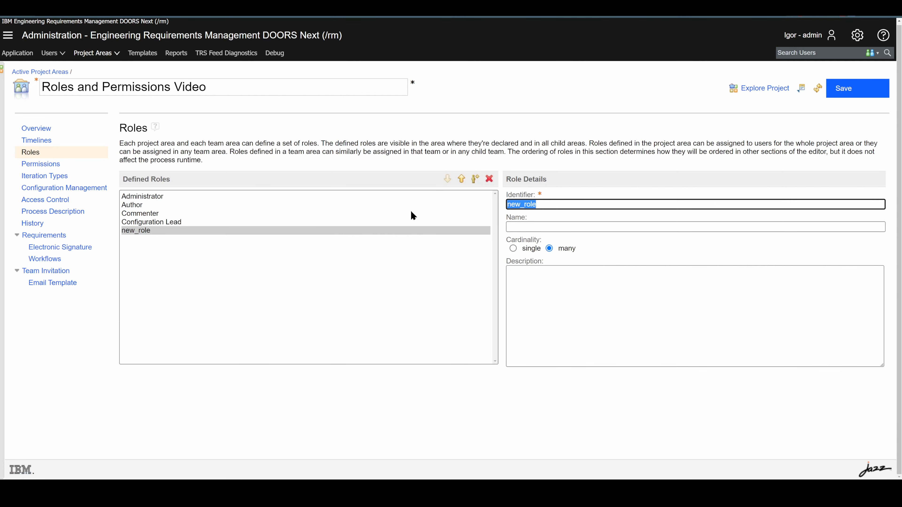
type("My special role")
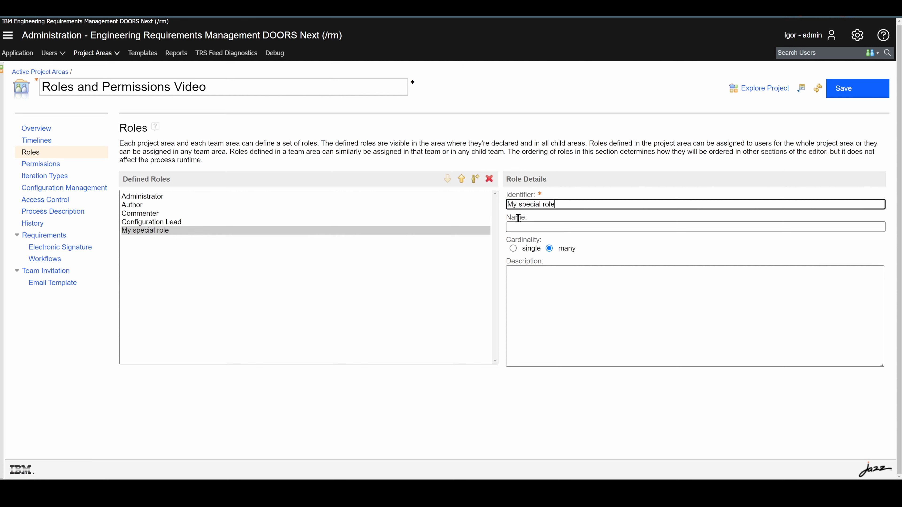
left_click(531, 226)
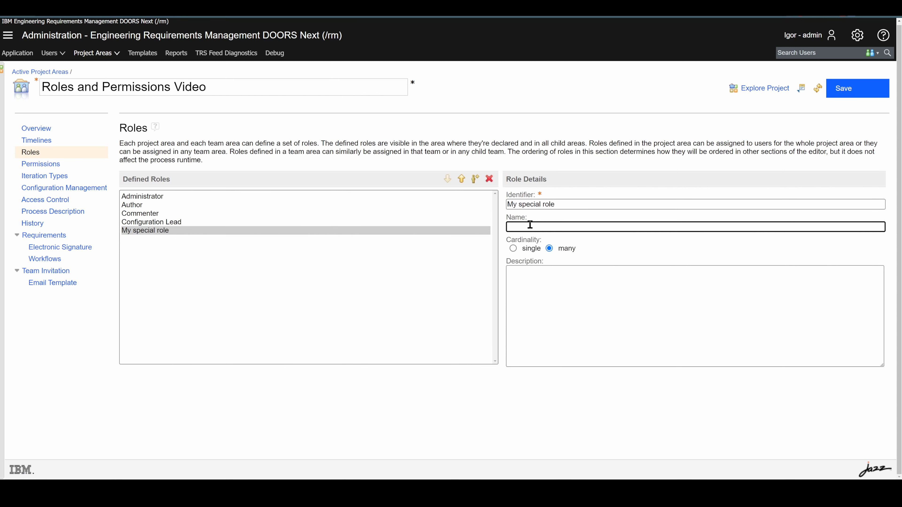
type("My special role")
Try single cardinality for My special role and switch it back to many
left_click_drag(543, 241, 508, 243)
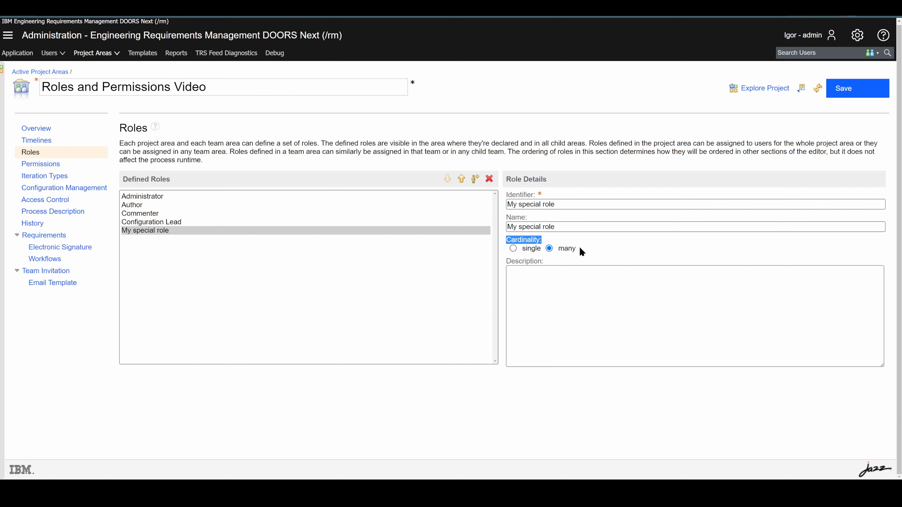
left_click_drag(581, 249, 539, 248)
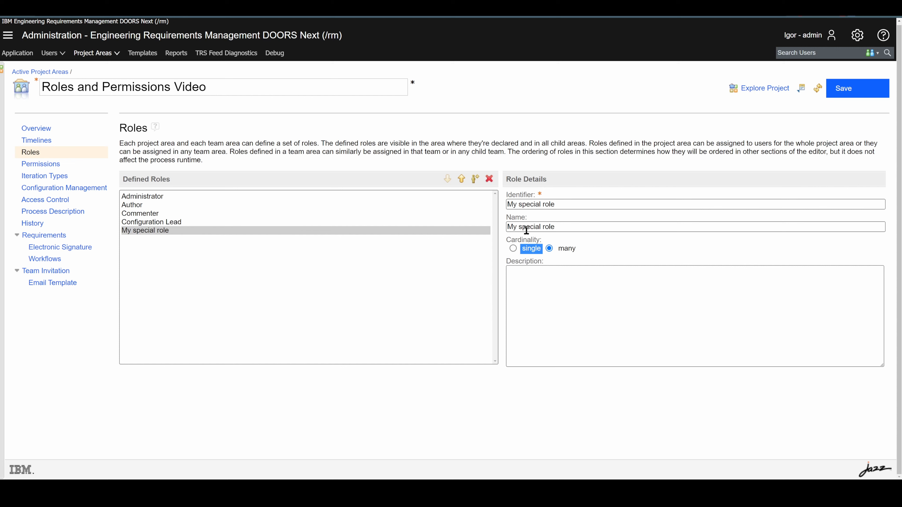
left_click(514, 249)
left_click(600, 258)
left_click(550, 249)
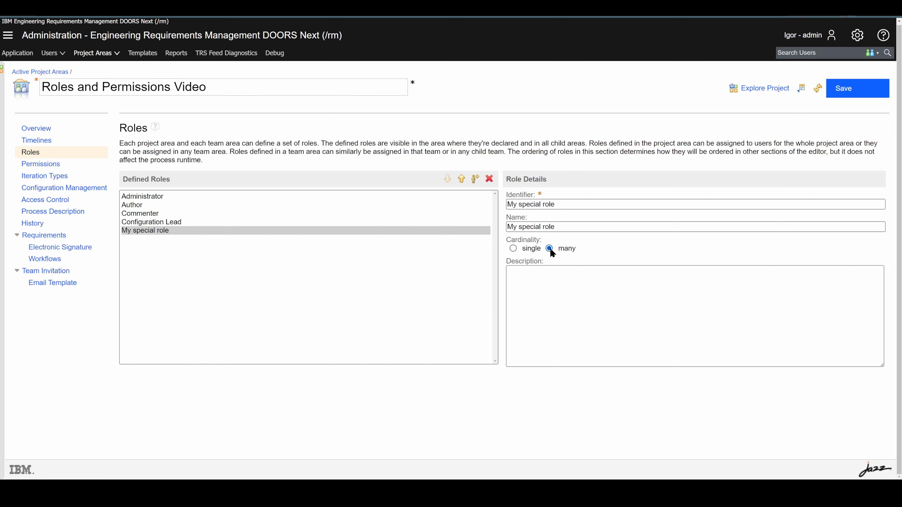
Save the project area with the new role and review My special role's permissions across the operation groups
left_click(856, 95)
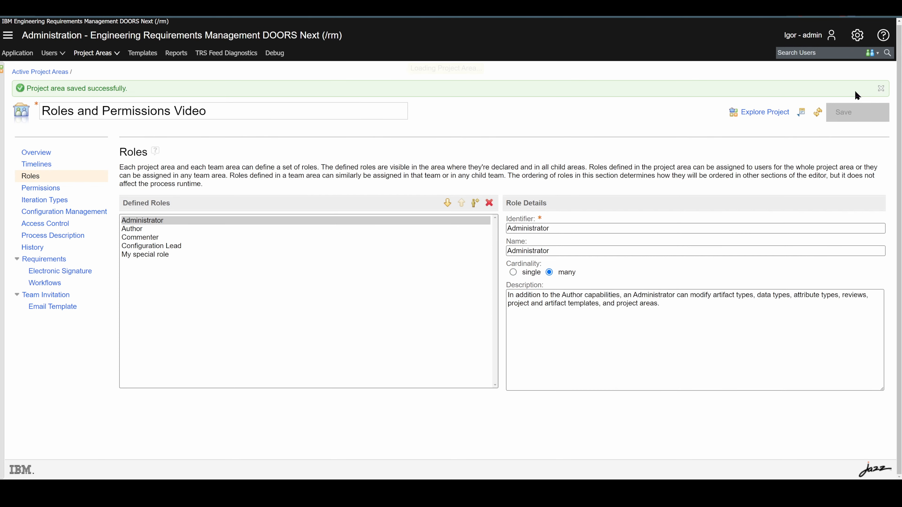
left_click(157, 254)
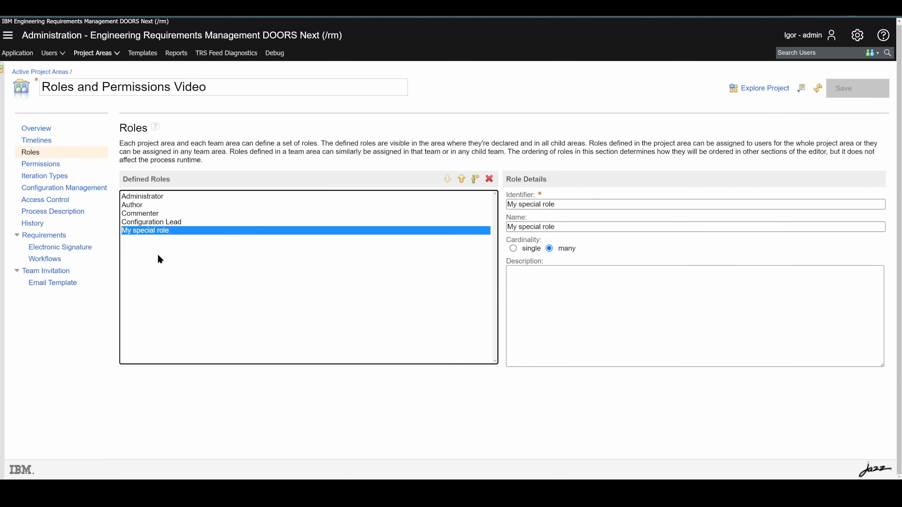
left_click(47, 166)
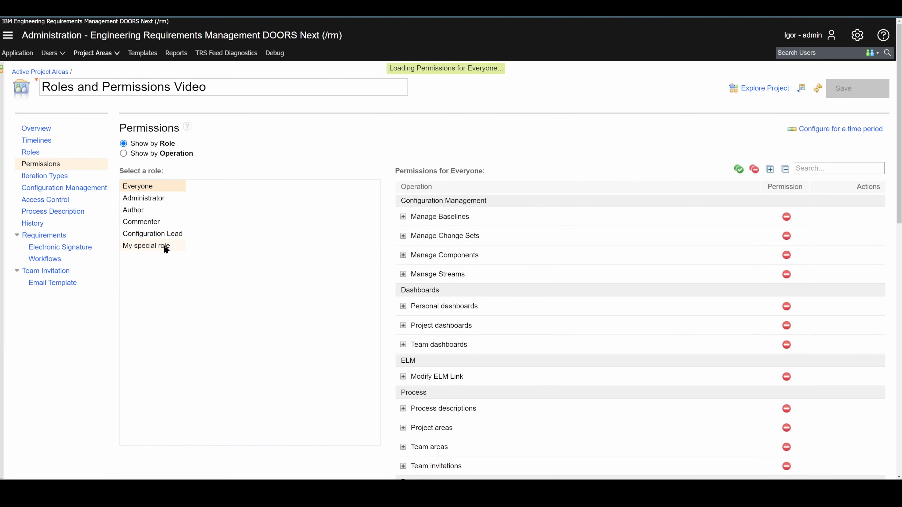
left_click(164, 246)
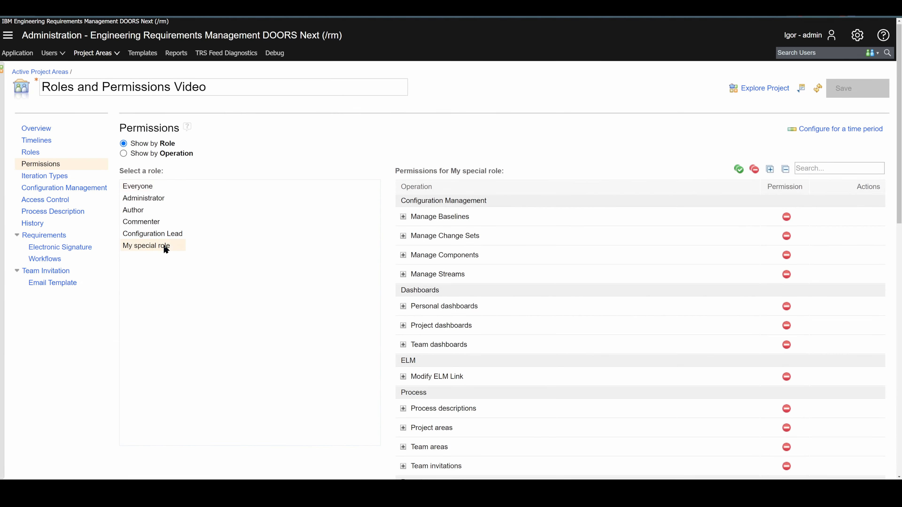
scroll(793, 190, "down", 15)
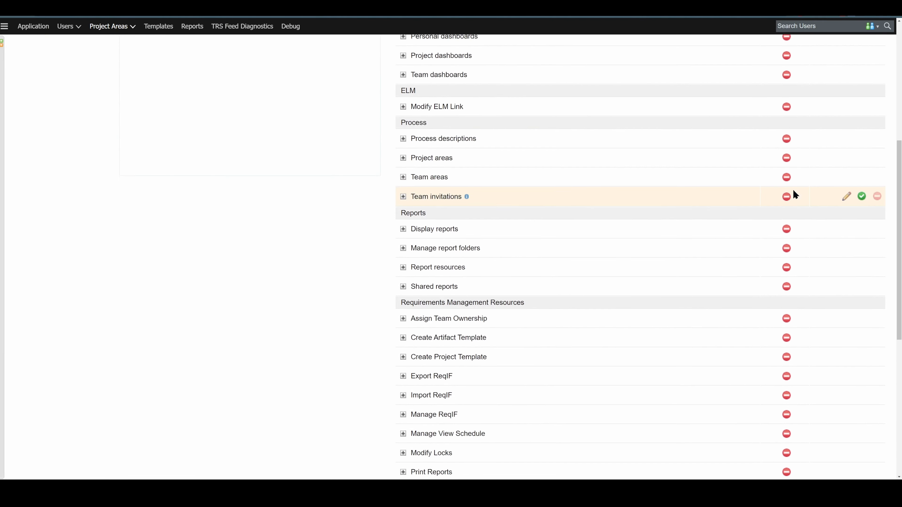
scroll(802, 204, "up", 15)
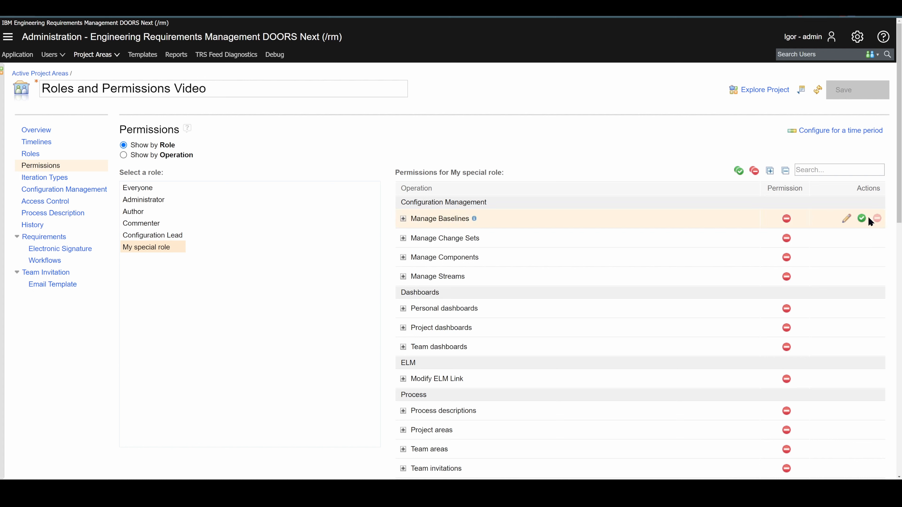
Grant My special role the Manage Baselines, Manage Change Sets, Manage Components, Personal dashboards, Process descriptions and Team areas permissions
left_click(862, 219)
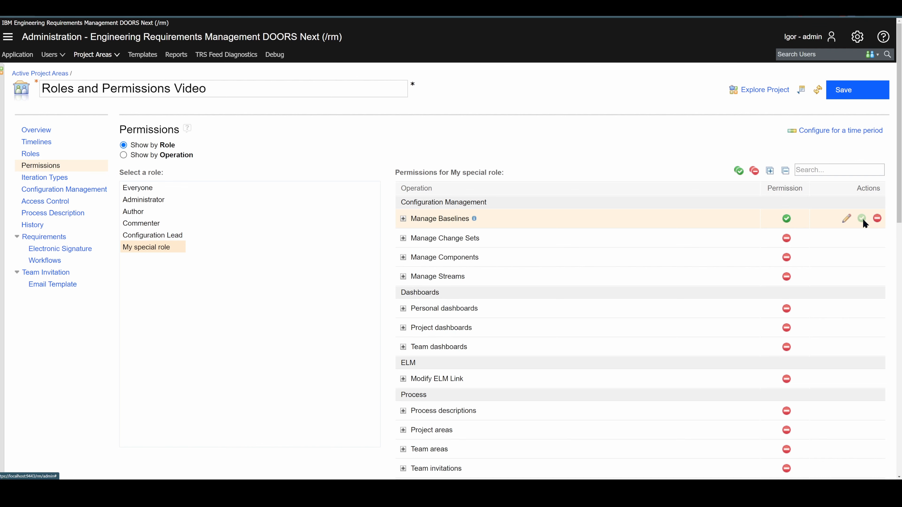
left_click(862, 238)
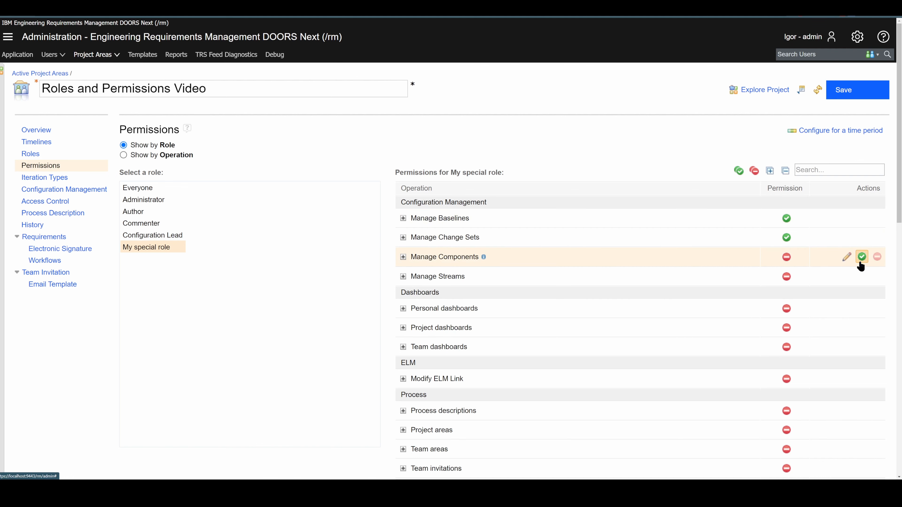
left_click(862, 256)
scroll(862, 265, "down", 2)
left_click(862, 263)
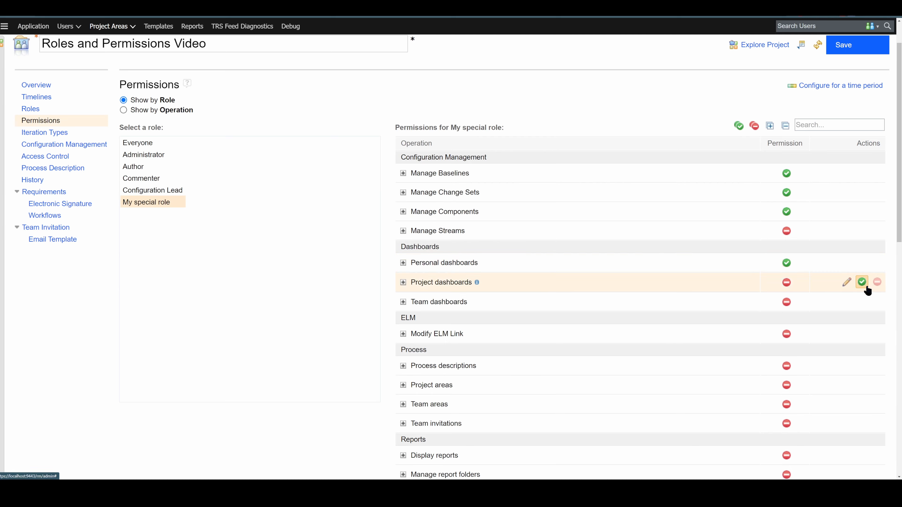
scroll(871, 303, "down", 2)
left_click(863, 320)
left_click(863, 359)
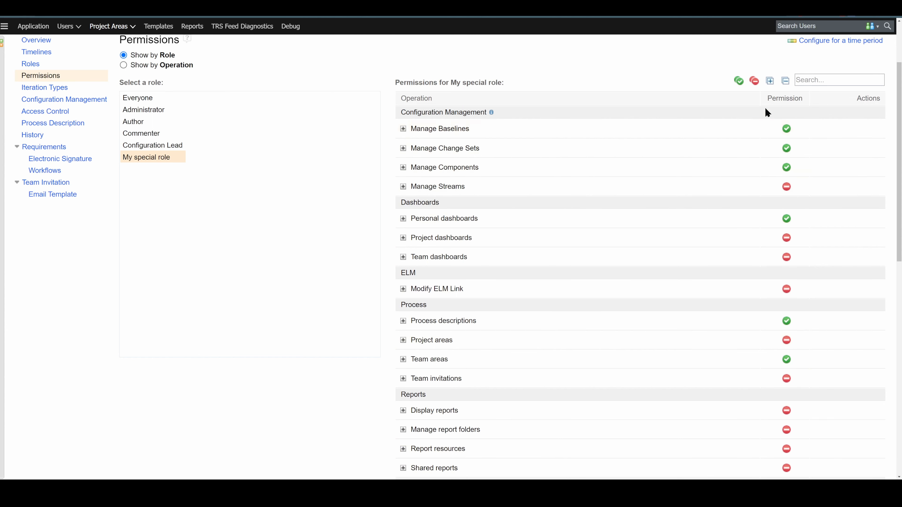
Expand all operations for My special role and review the individual actions down to the Save Link group
left_click(770, 81)
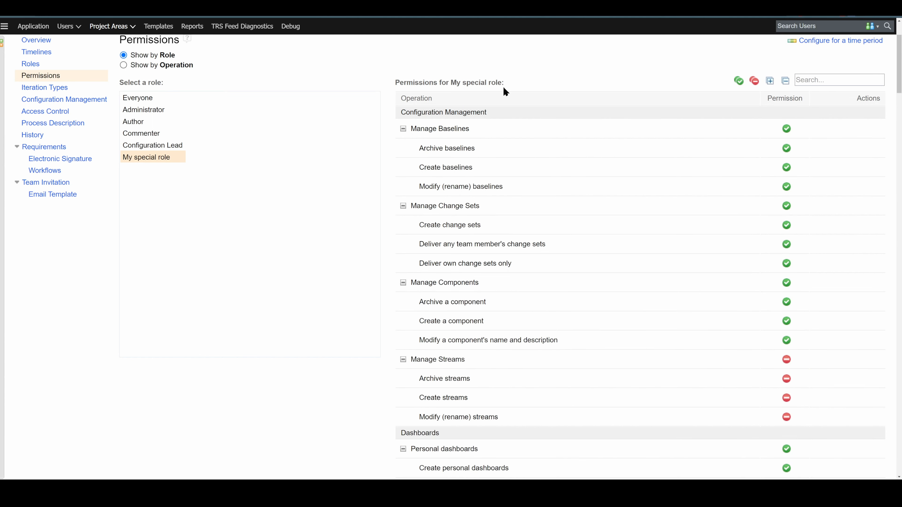
scroll(458, 162, "down", 10)
scroll(458, 164, "down", 15)
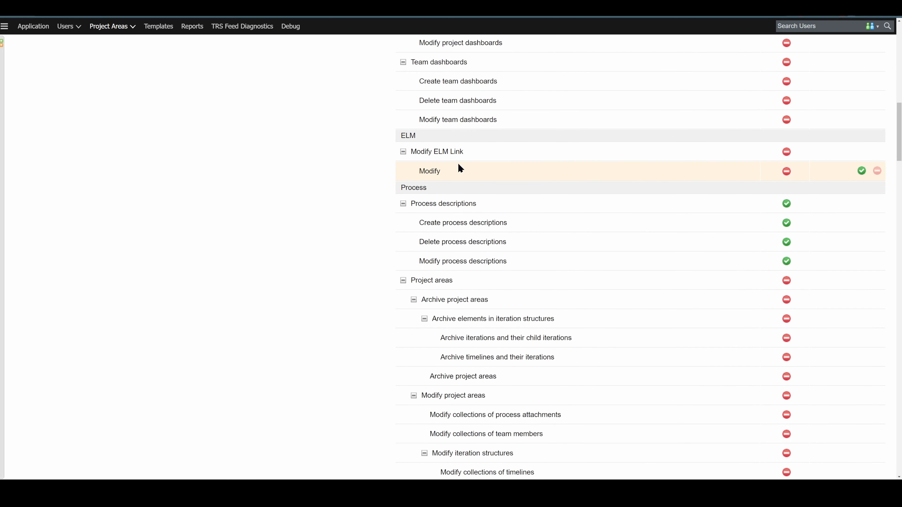
scroll(462, 174, "down", 12)
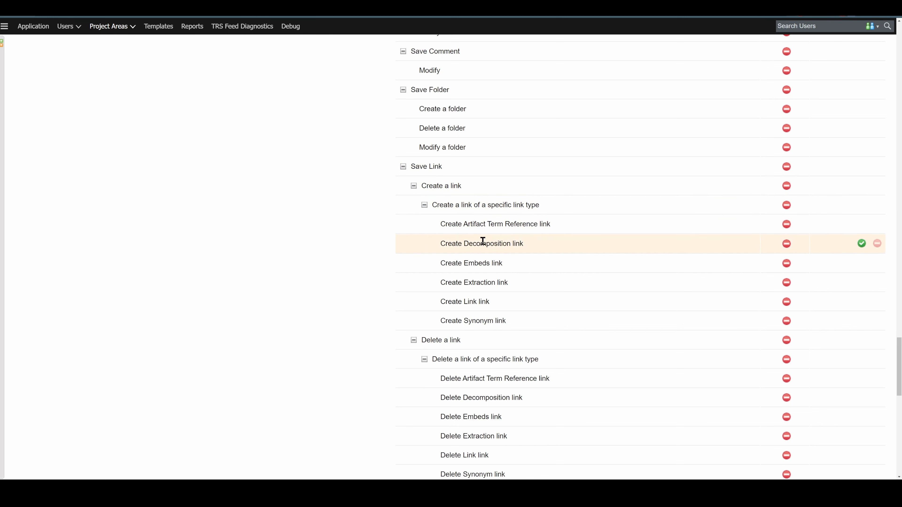
Examine the Save Link permissions for creating, deleting and modifying specific link types, including Create Embeds link and Delete Link link
left_click_drag(439, 222, 501, 320)
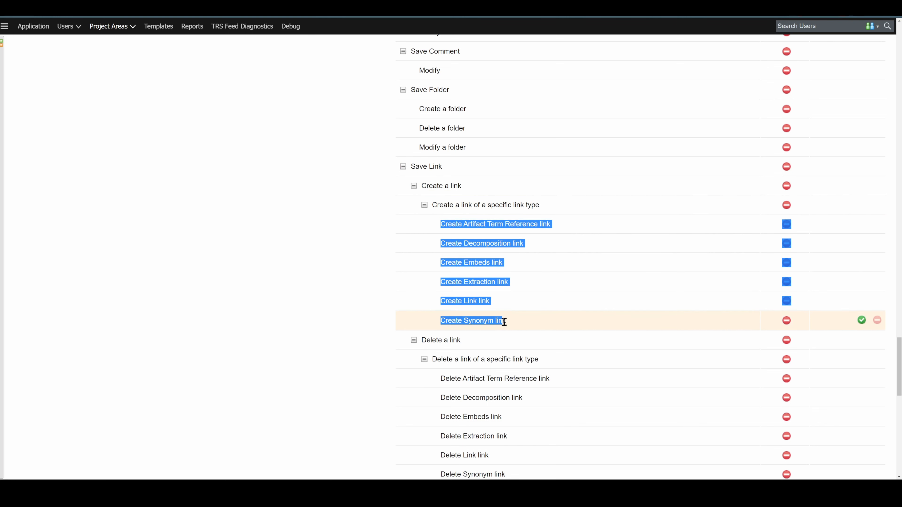
left_click(281, 270)
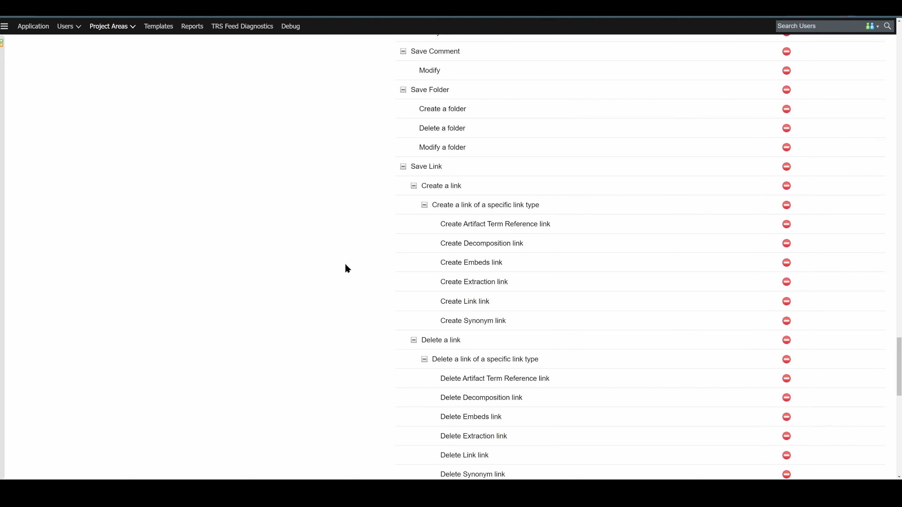
left_click_drag(510, 262, 433, 266)
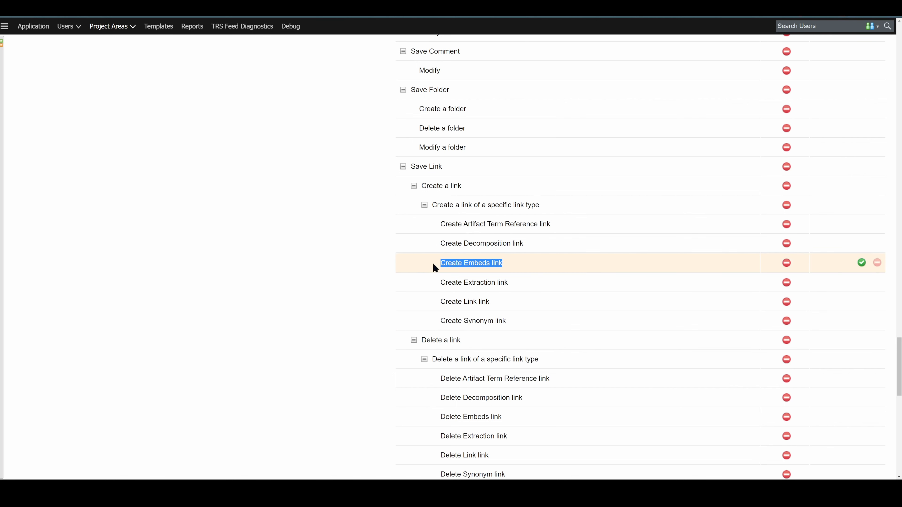
left_click(334, 285)
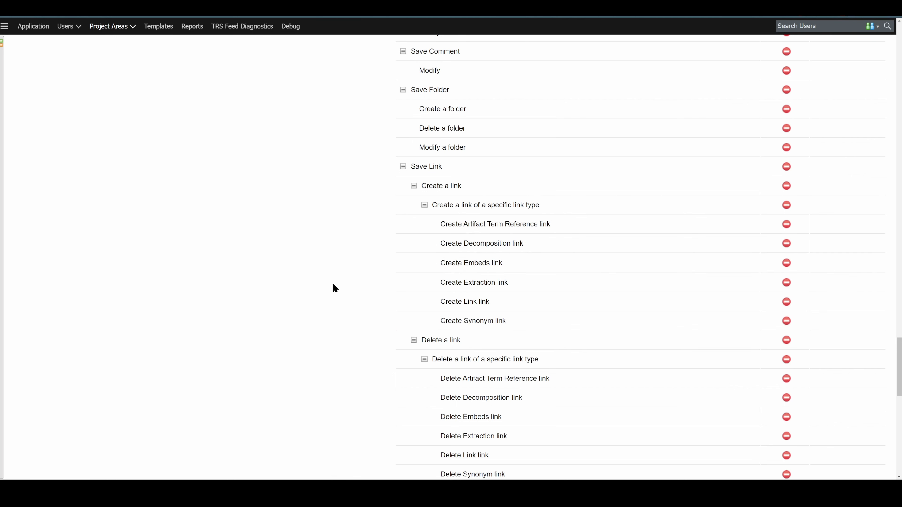
scroll(335, 288, "down", 3)
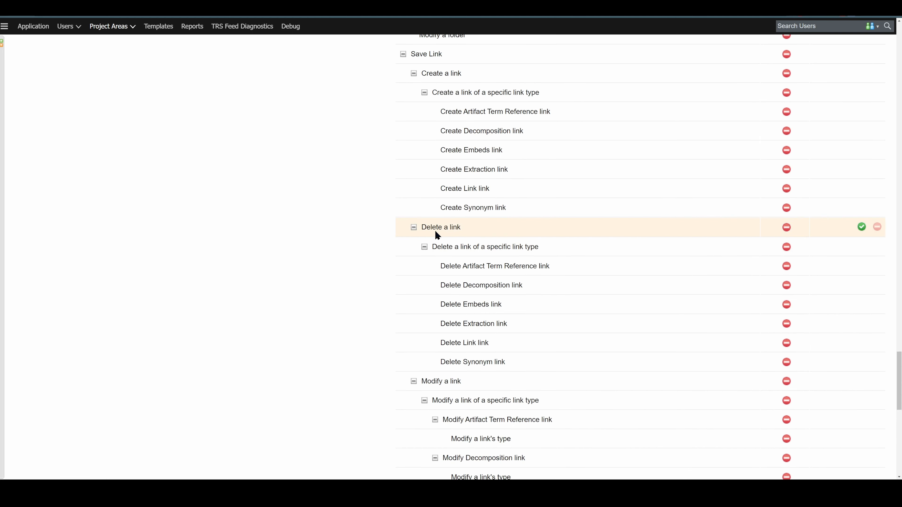
left_click_drag(497, 340, 419, 341)
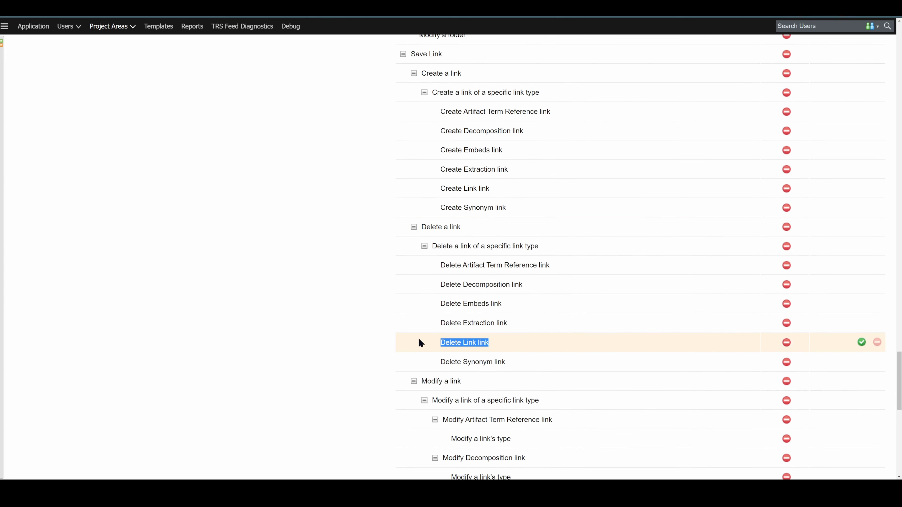
left_click(311, 319)
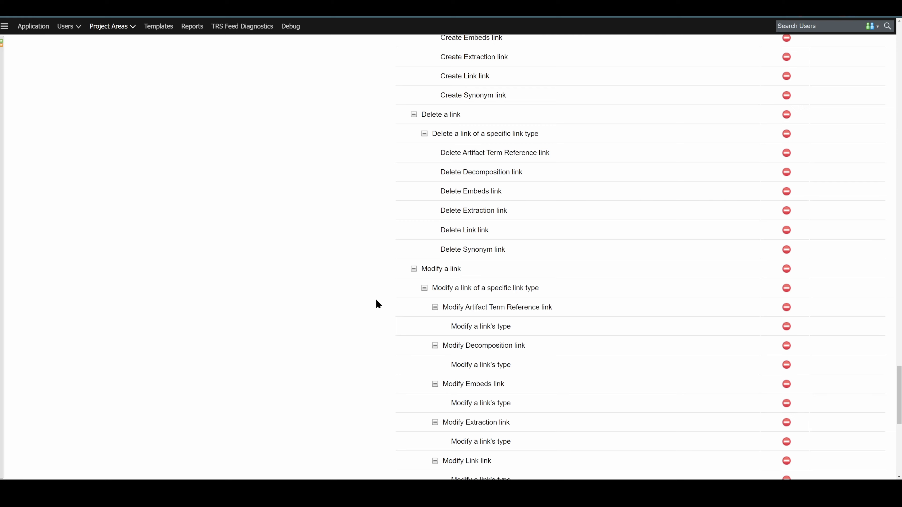
scroll(379, 303, "down", 1)
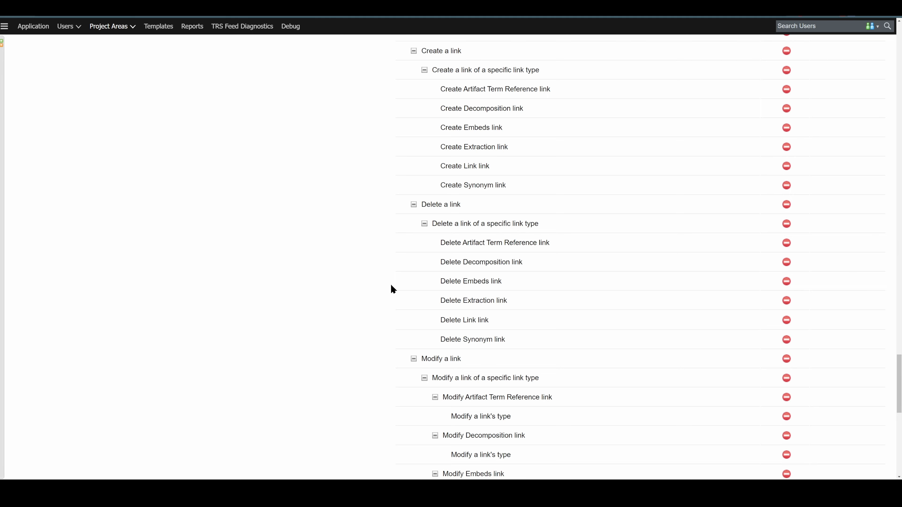
scroll(393, 289, "up", 20)
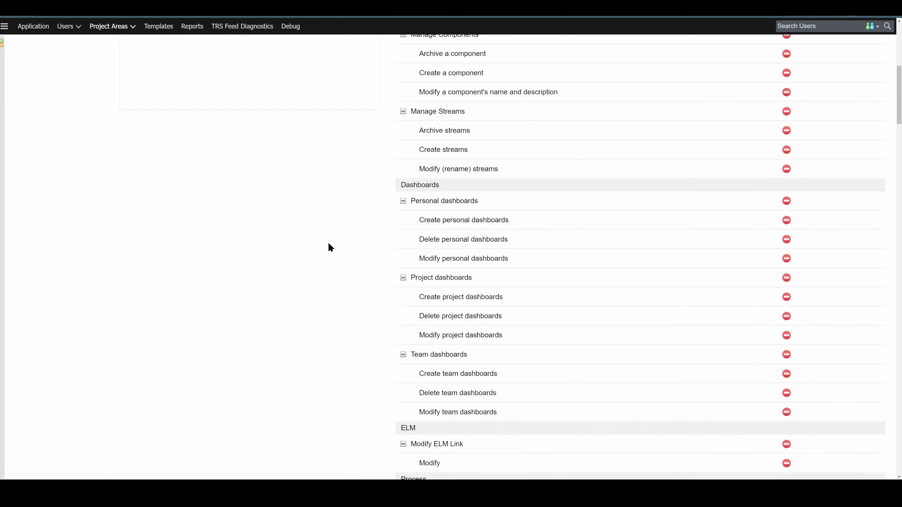
Create a team area named Team #1 under the Roles and Permissions Video project area and save it
left_click(34, 135)
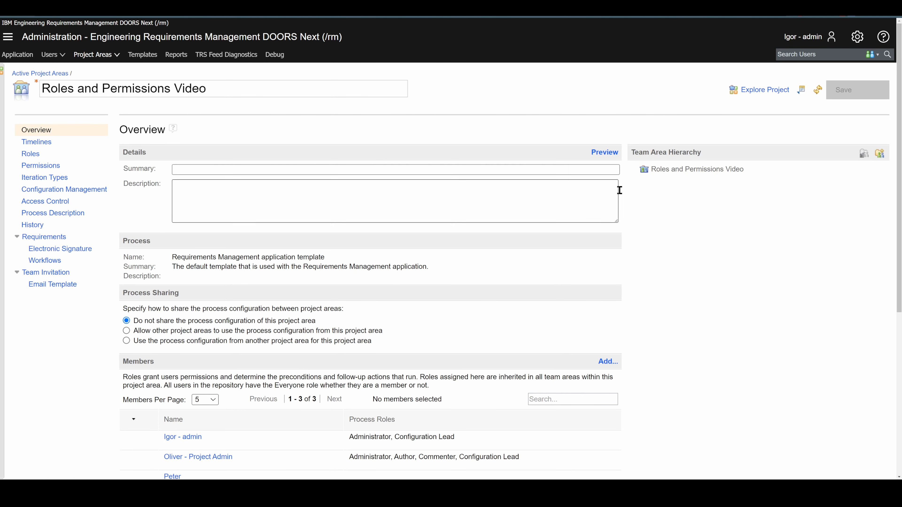
left_click(879, 154)
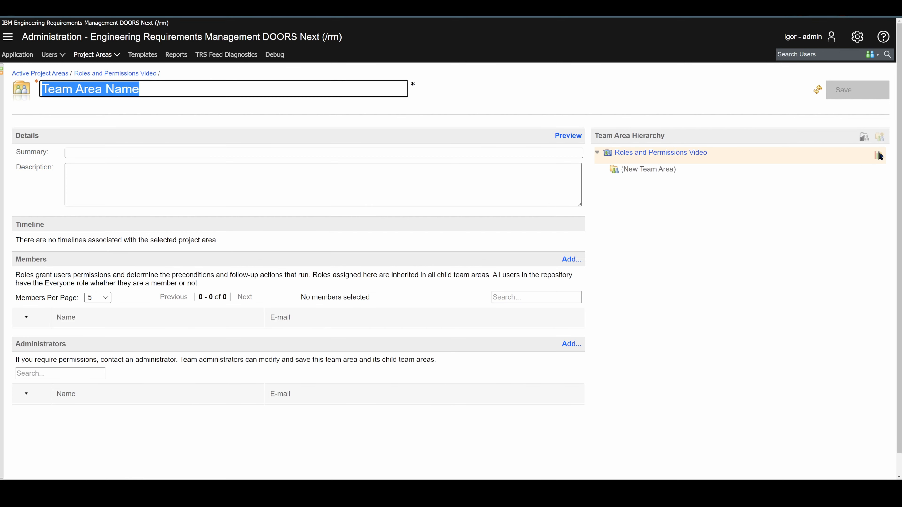
left_click(649, 173)
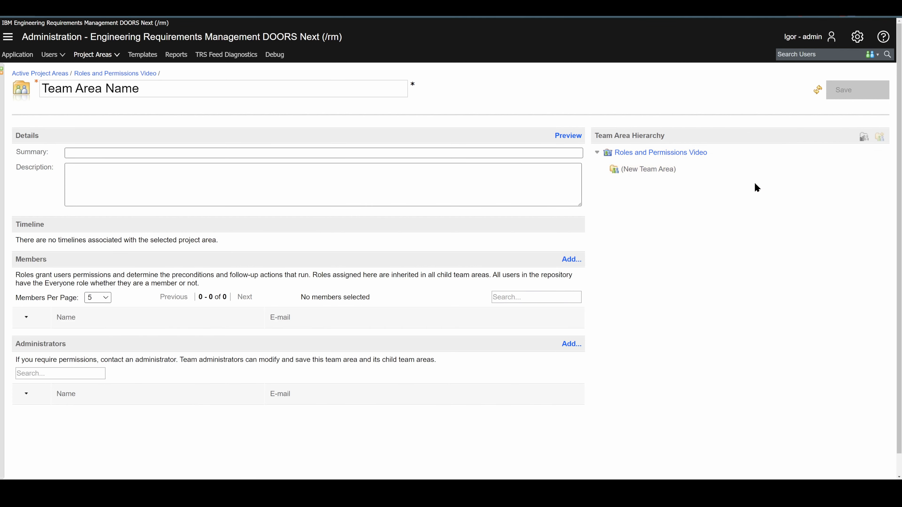
left_click(150, 90)
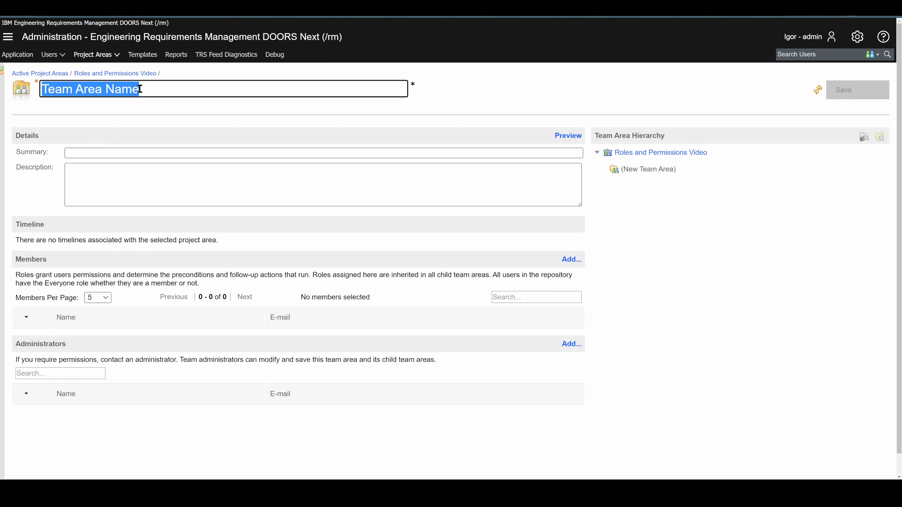
type("Team")
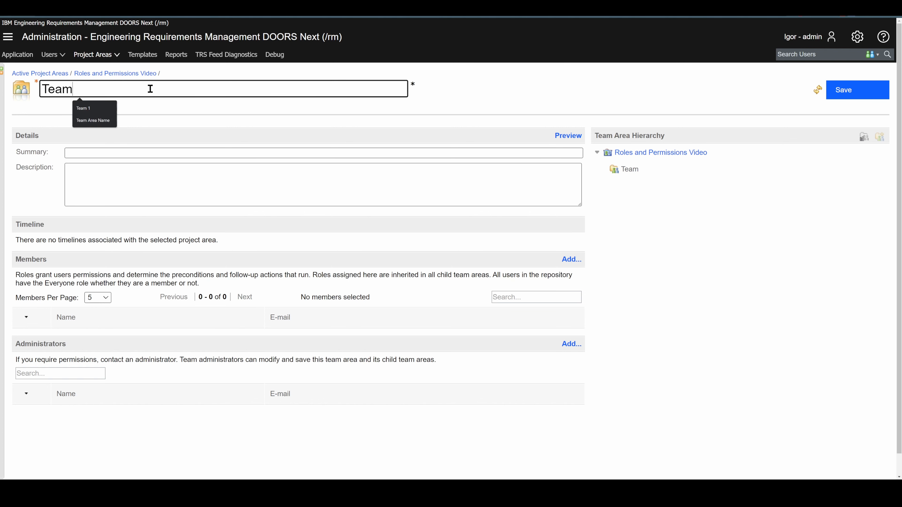
type(" #1")
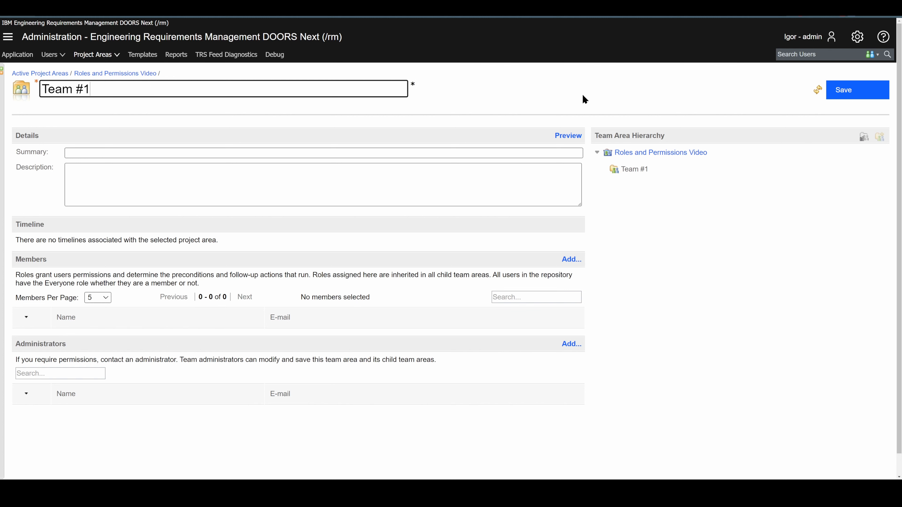
left_click(872, 90)
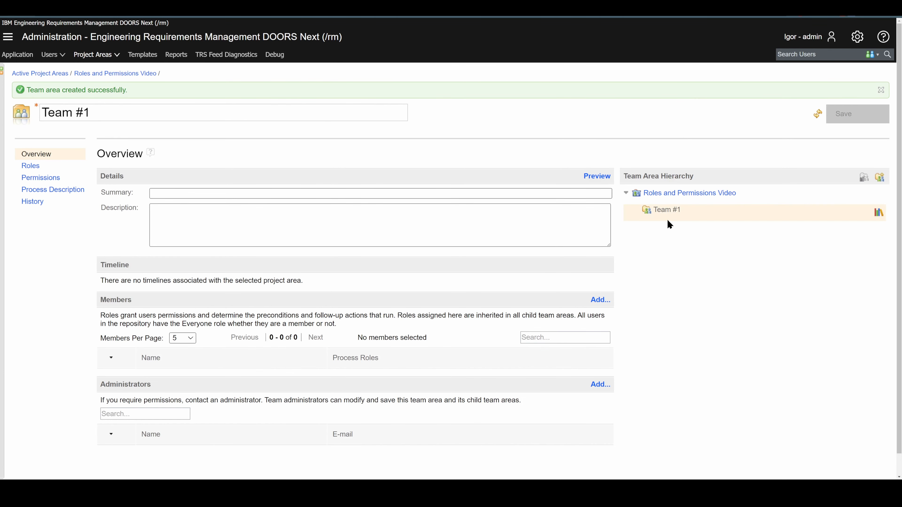
Review the roles and the permissions by role for Team #1, and return to its overview
left_click(39, 168)
left_click(53, 176)
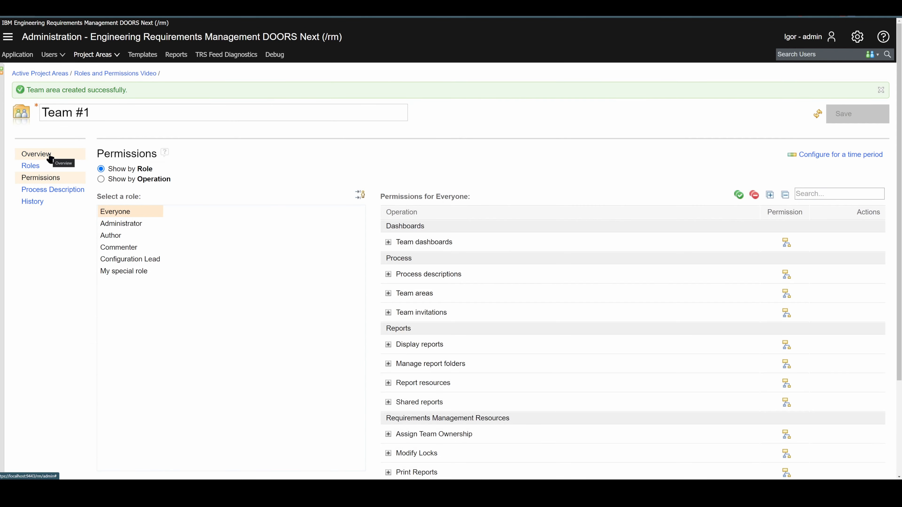
left_click(50, 159)
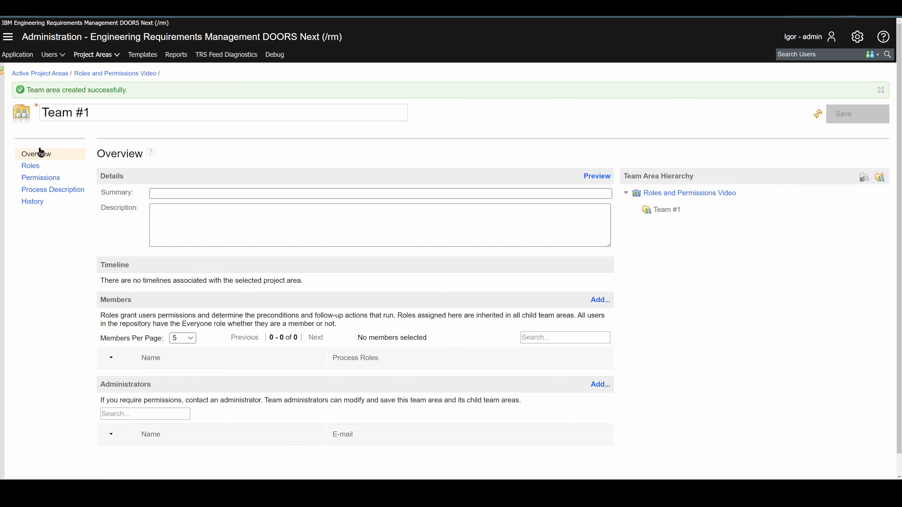
Examine the Roles and Permissions Video project area's team area hierarchy and its members with their process roles
left_click(700, 198)
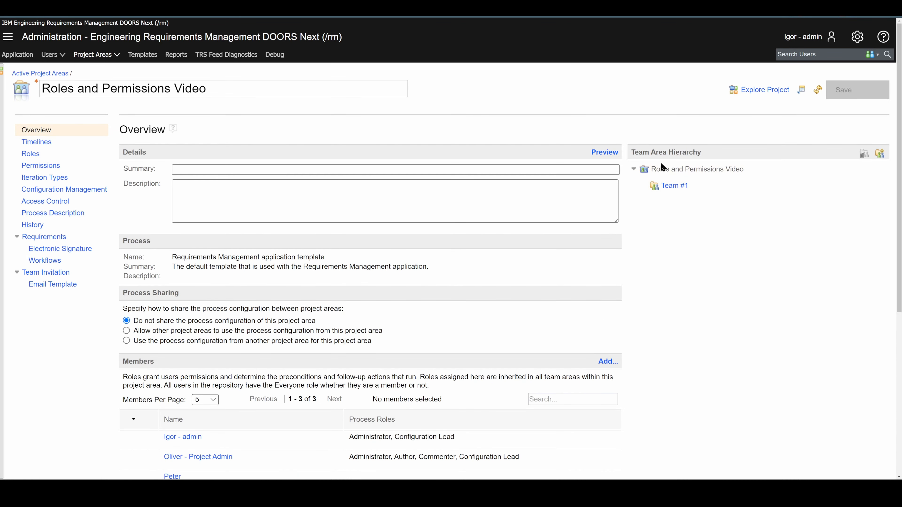
left_click_drag(748, 170, 656, 170)
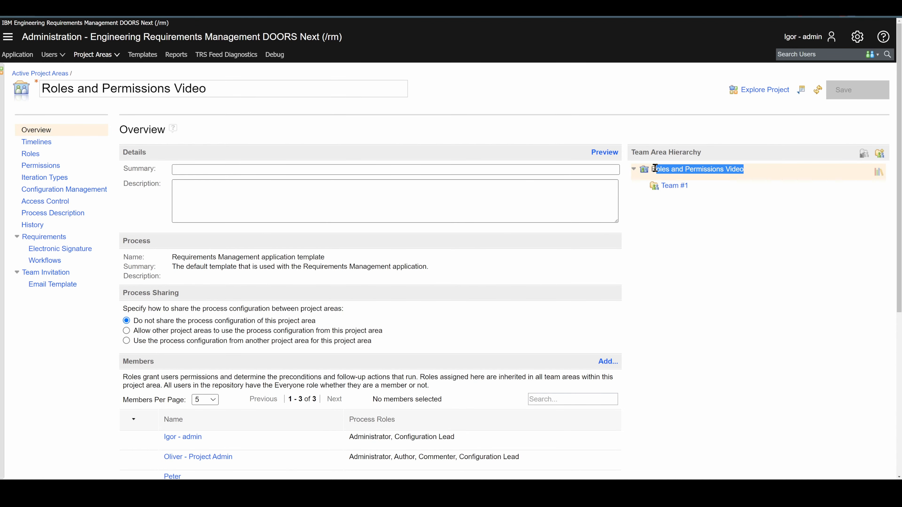
left_click(574, 318)
scroll(425, 359, "down", 2)
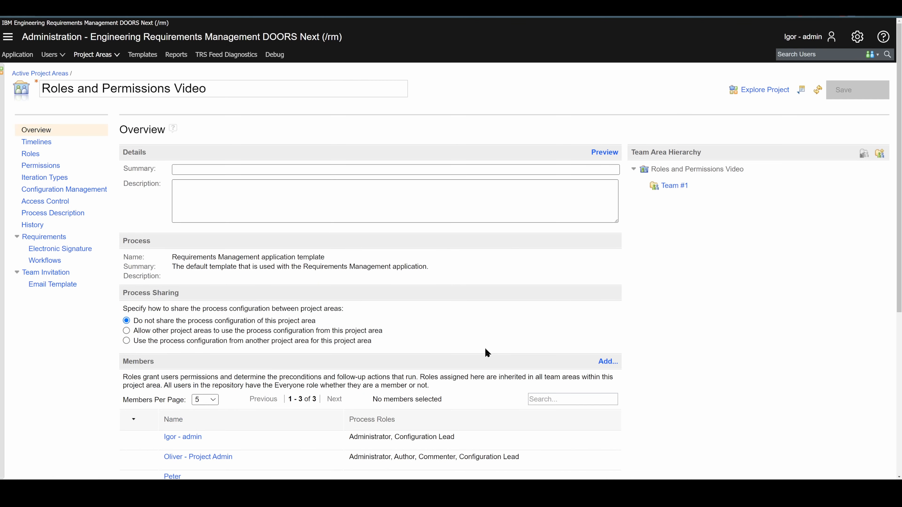
scroll(195, 405, "up", 2)
mouse_move(676, 190)
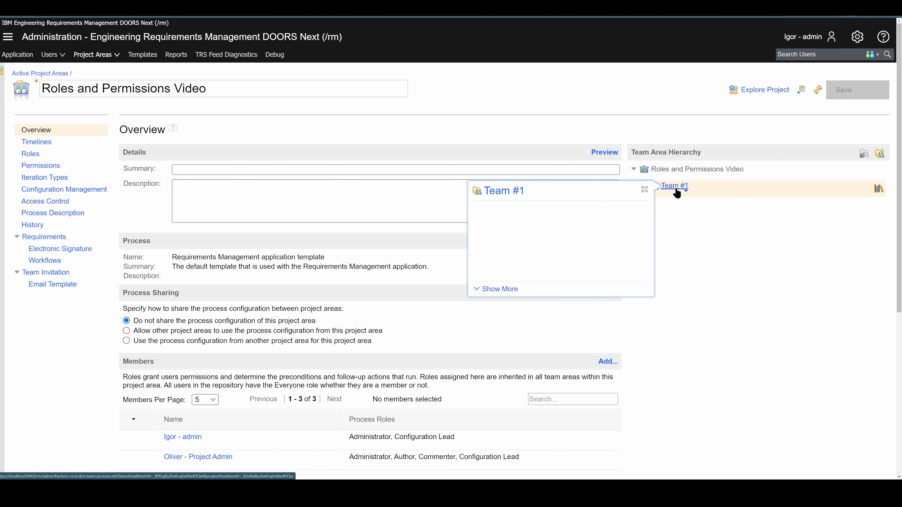
scroll(287, 359, "down", 1)
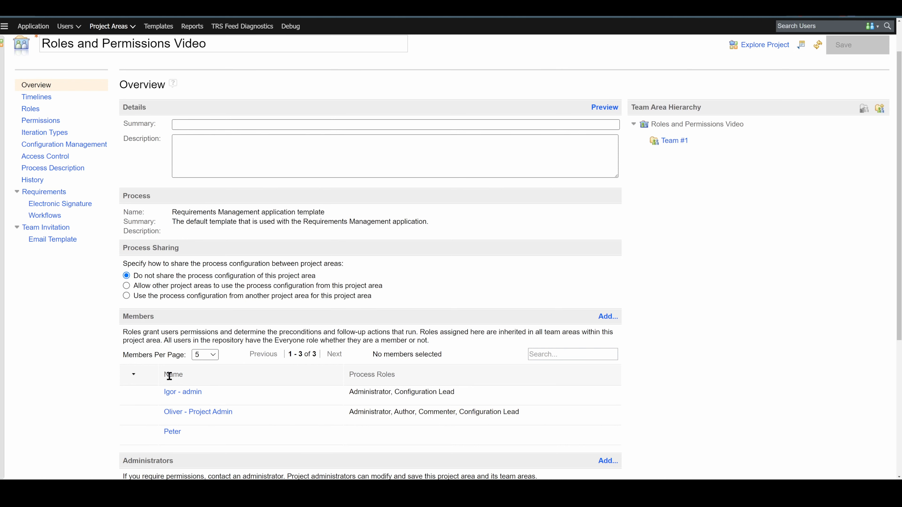
Add the project admin user to Team #1 with the Administrator role, and save the team area with a team invitation for the new member
left_click(673, 142)
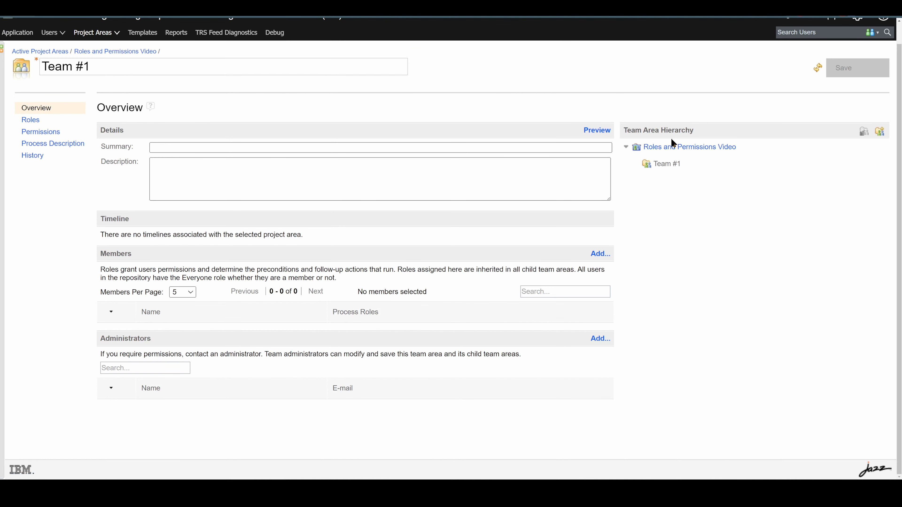
scroll(671, 137, "up", 1)
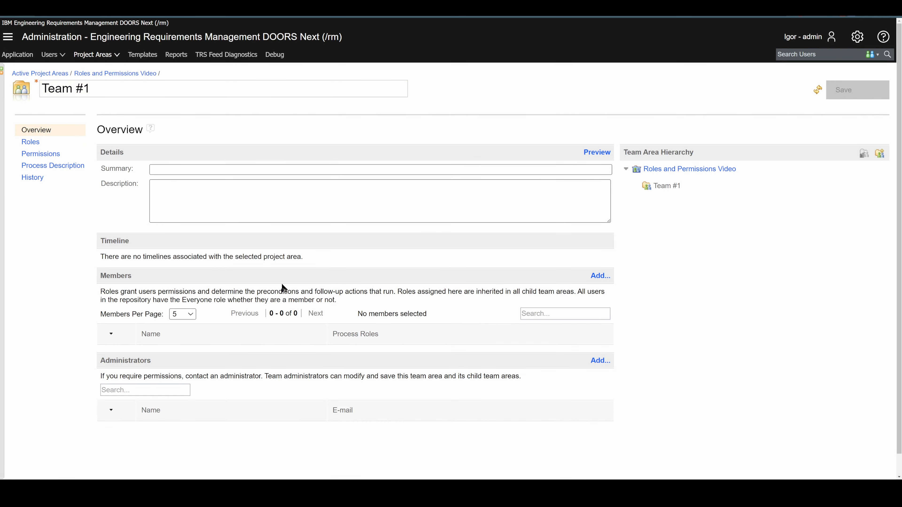
left_click(597, 277)
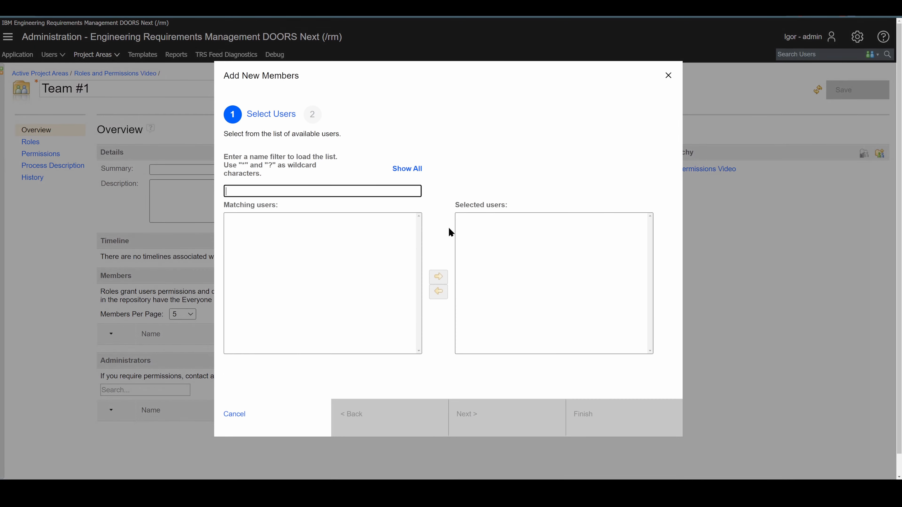
type("oliu")
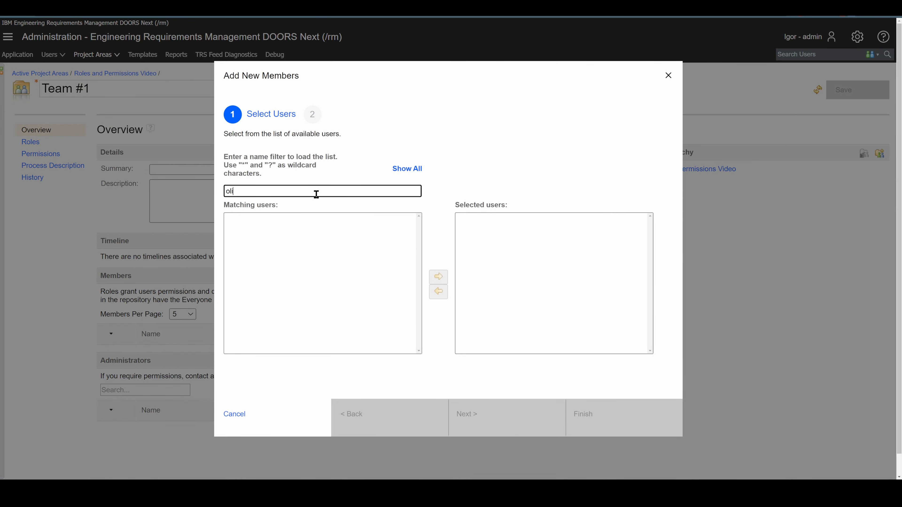
double_click(294, 221)
left_click(511, 411)
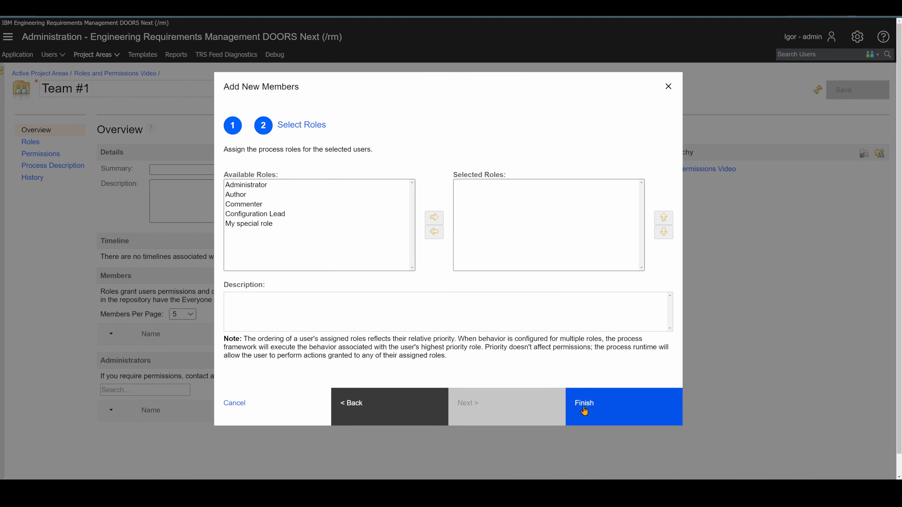
left_click(258, 185)
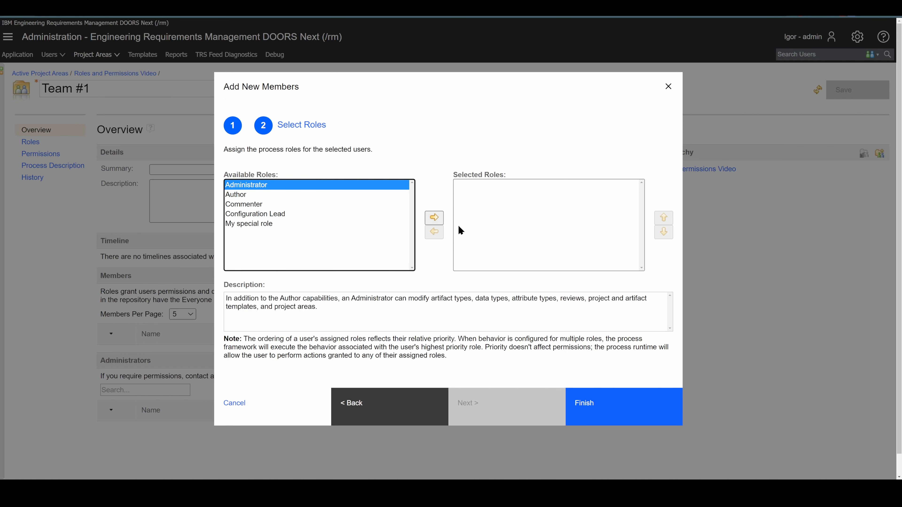
left_click(435, 217)
left_click(597, 397)
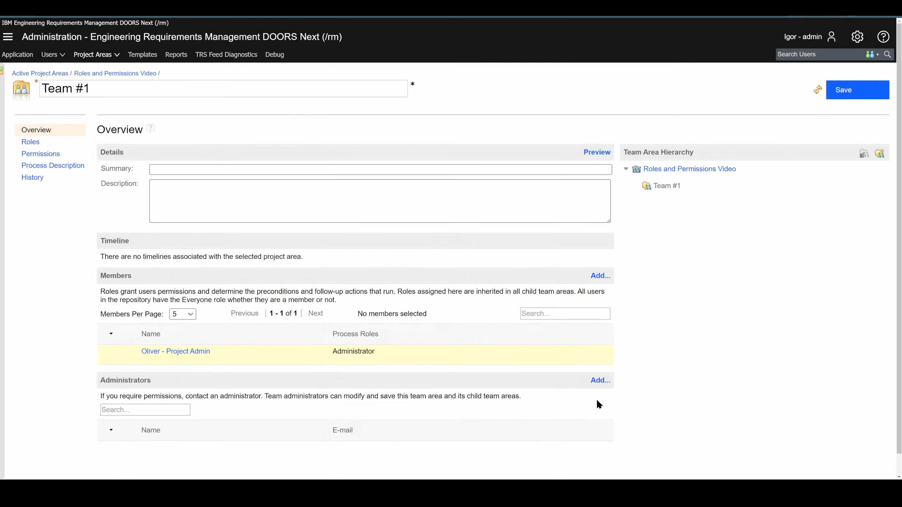
left_click(851, 96)
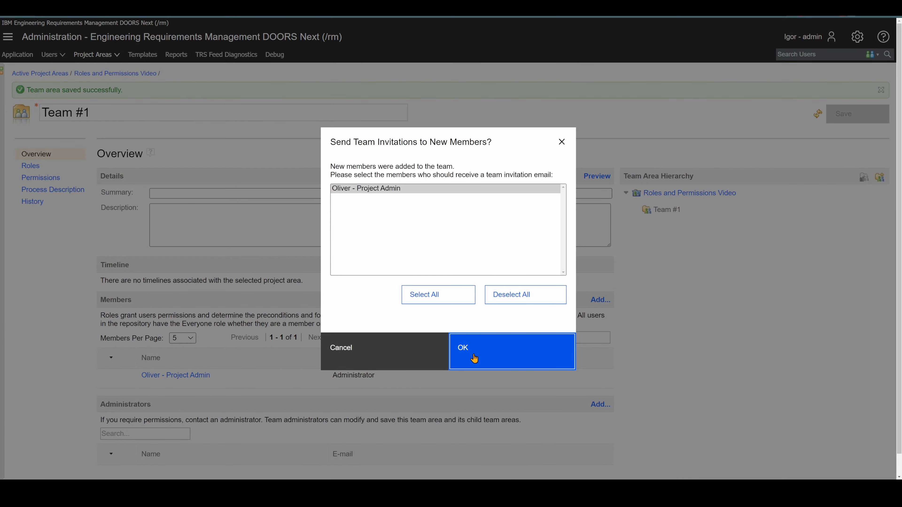
left_click(474, 359)
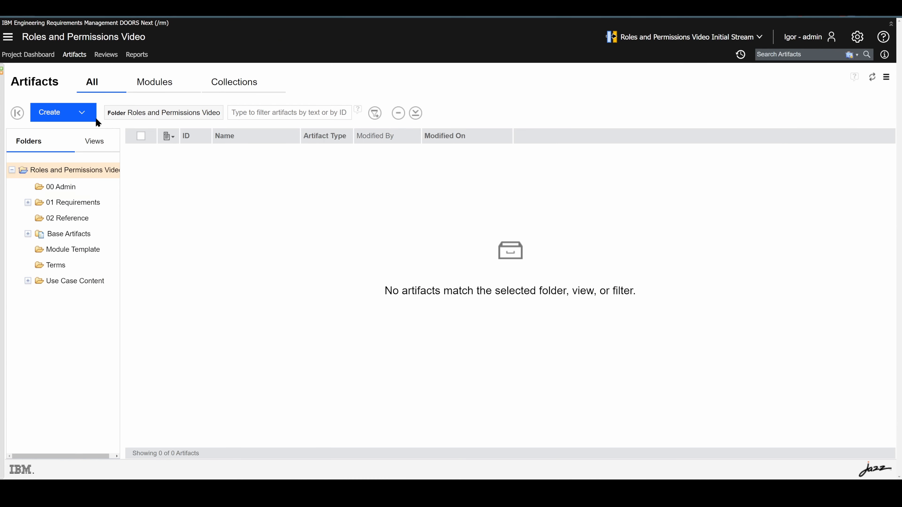
In the project's artifacts, assign ownership of the 01 Requirements folder to Team #1, including all subfolders and artifacts
left_click(67, 203)
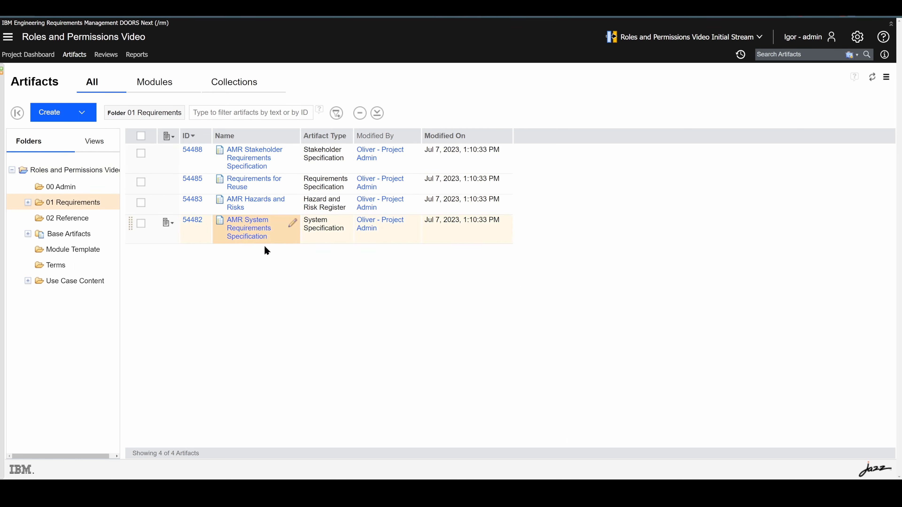
right_click(61, 207)
left_click(128, 278)
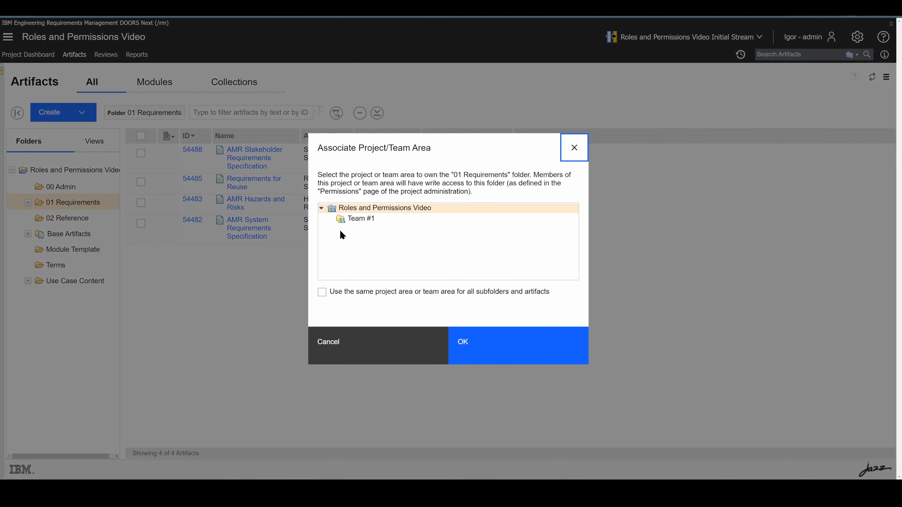
left_click(355, 220)
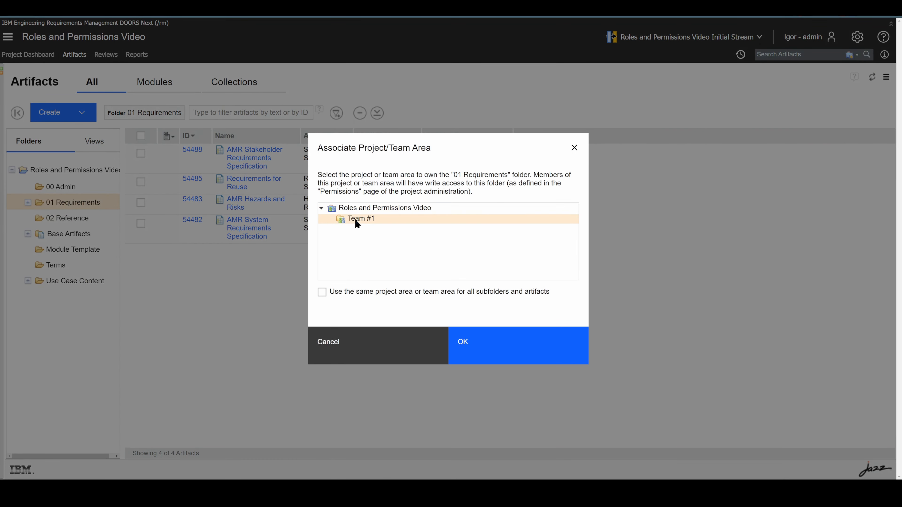
left_click(322, 292)
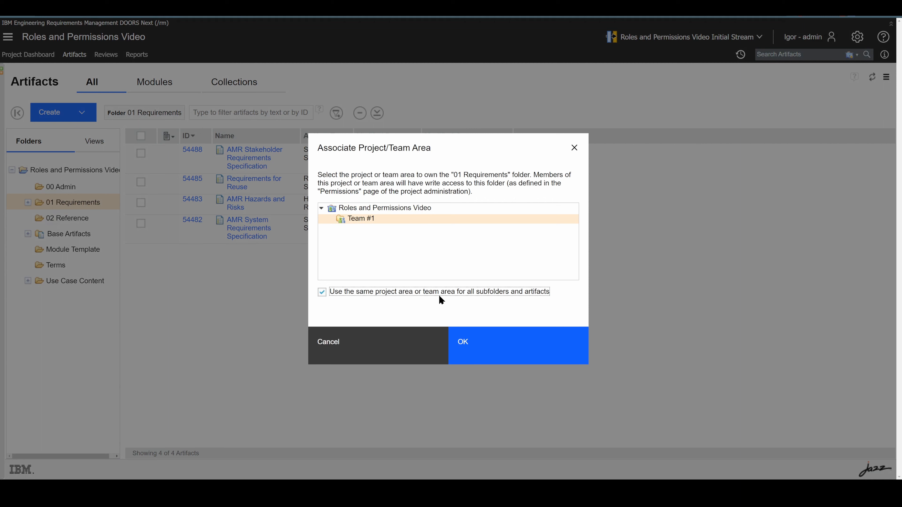
left_click(499, 357)
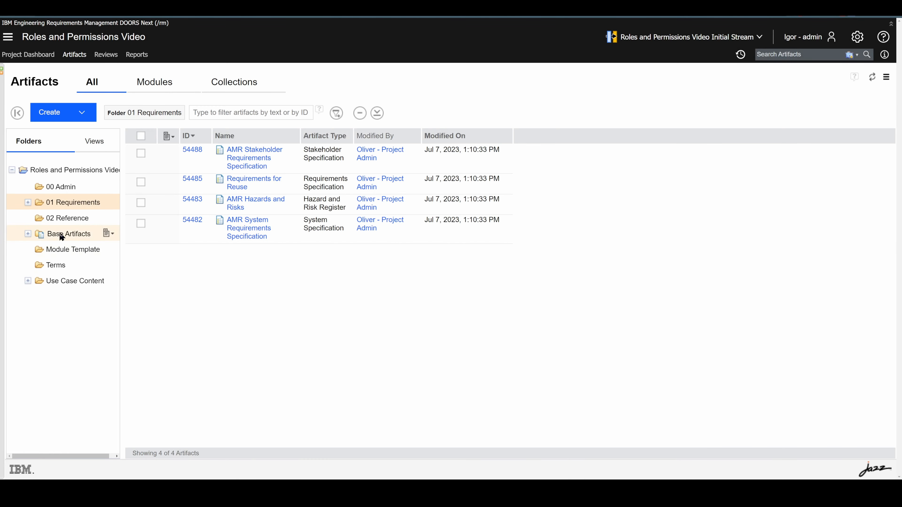
Assign team ownership of the Base Artifacts folder to Team #1, applying it to all subfolders and artifacts
left_click(63, 234)
right_click(63, 238)
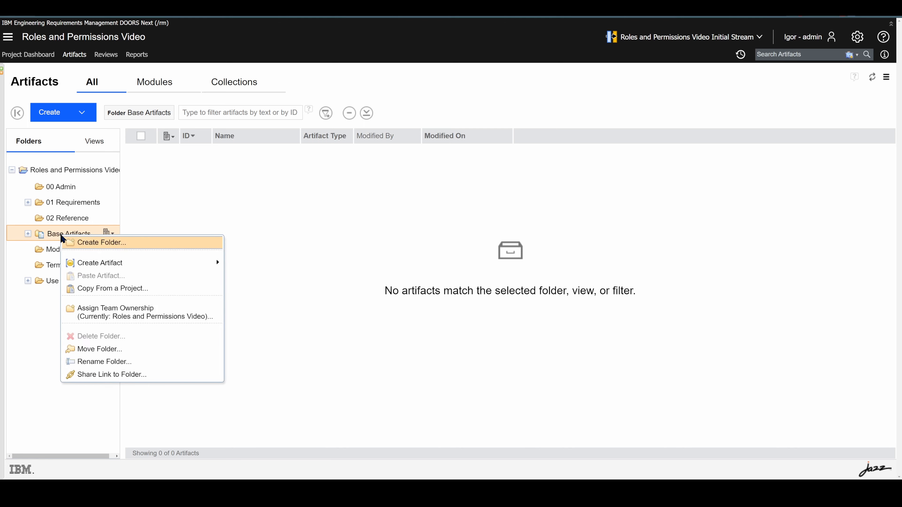
left_click(106, 314)
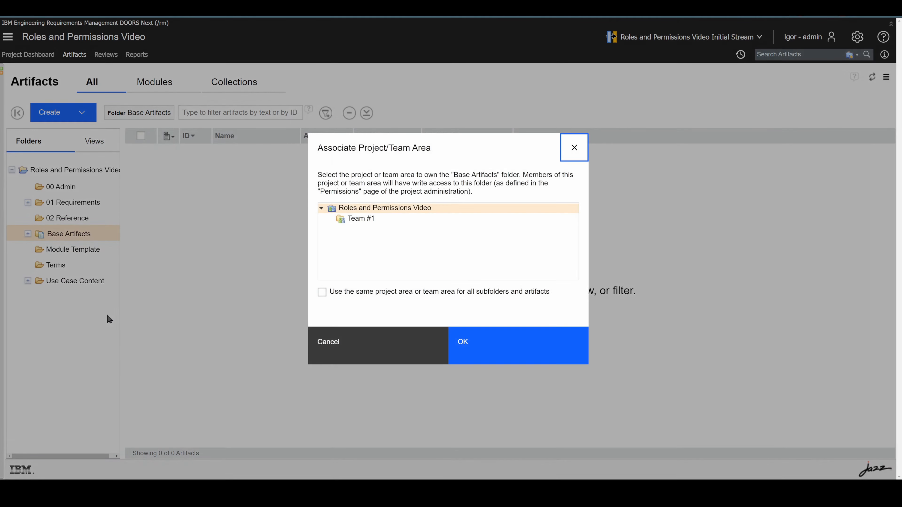
left_click(362, 219)
left_click(322, 292)
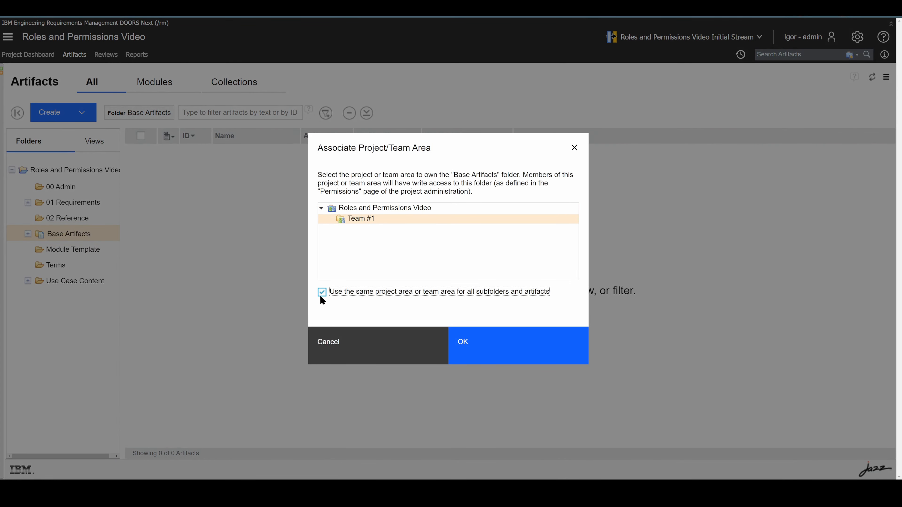
left_click(501, 351)
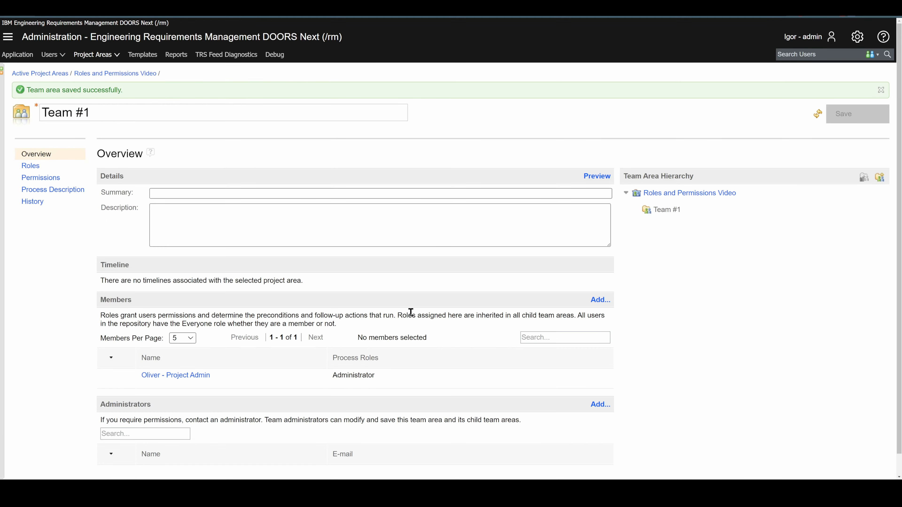
In Team #1's permissions, customize Save Link for the Administrator role, denying creating, deleting and modifying links
left_click(46, 180)
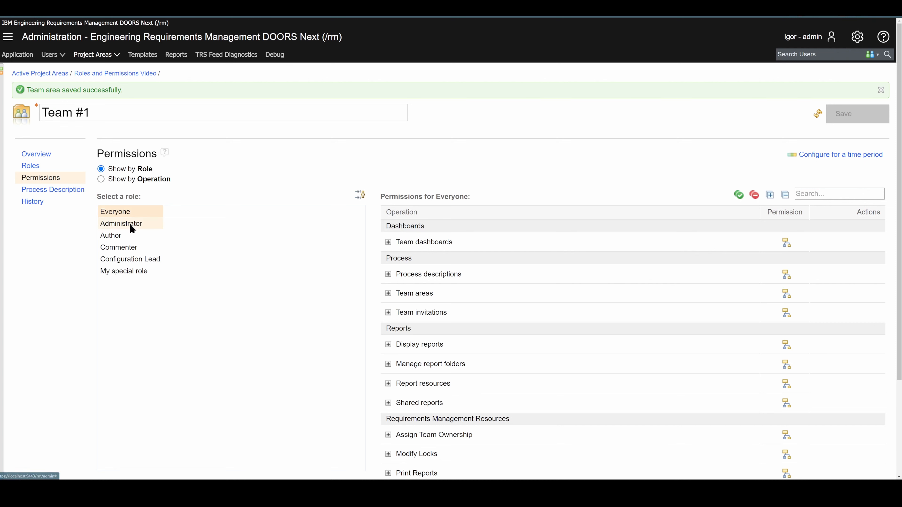
left_click(132, 228)
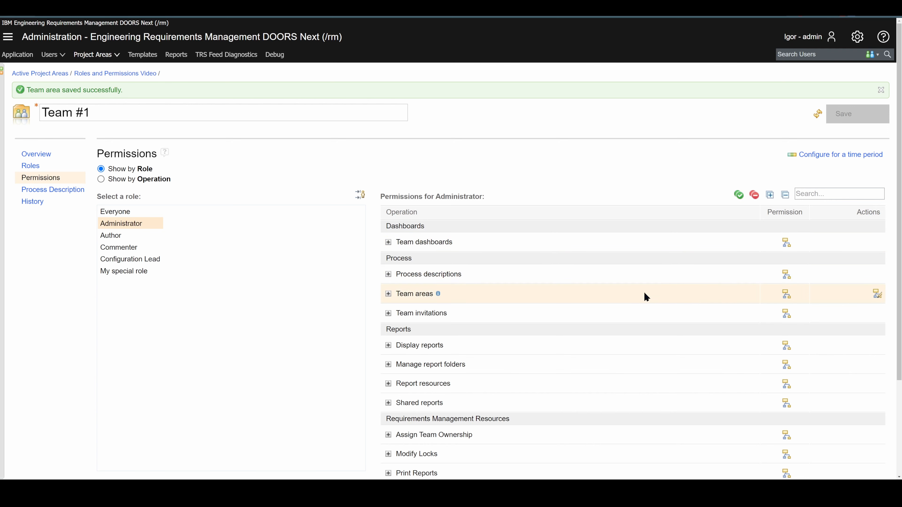
scroll(644, 291, "down", 3)
left_click(389, 409)
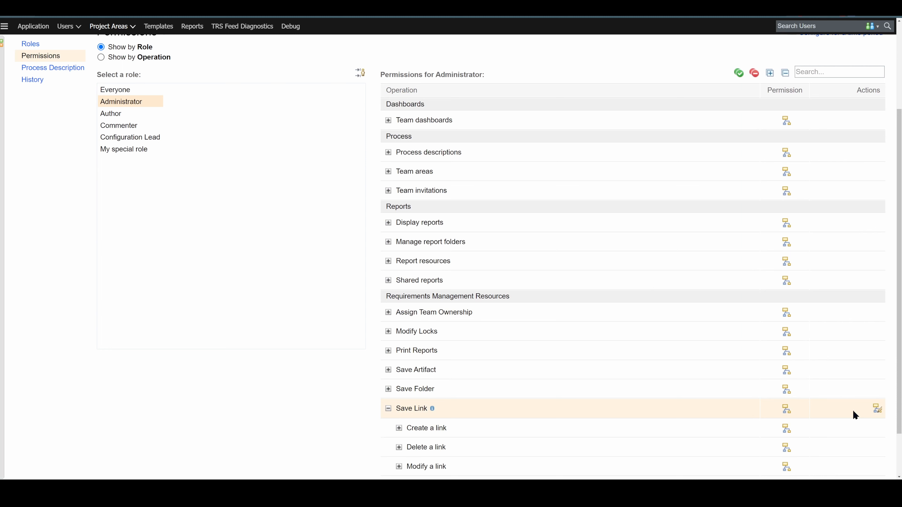
left_click(877, 408)
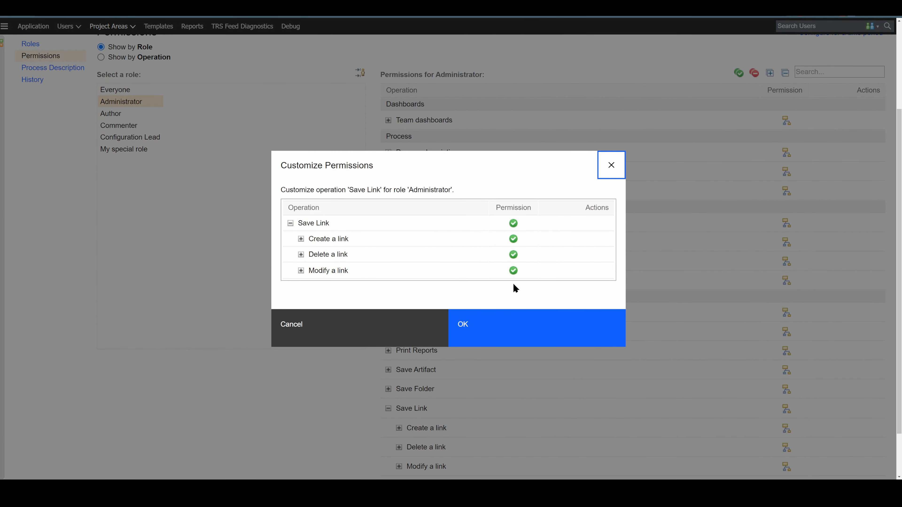
left_click(607, 255)
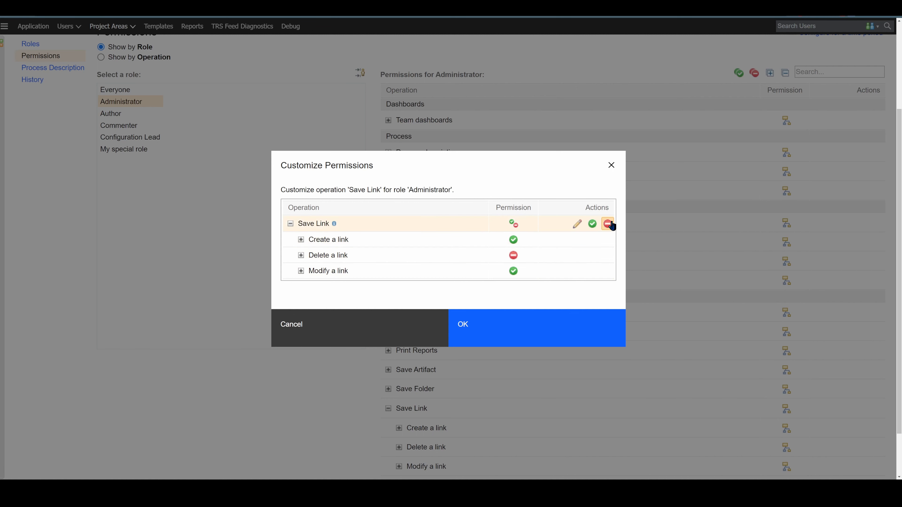
left_click(608, 224)
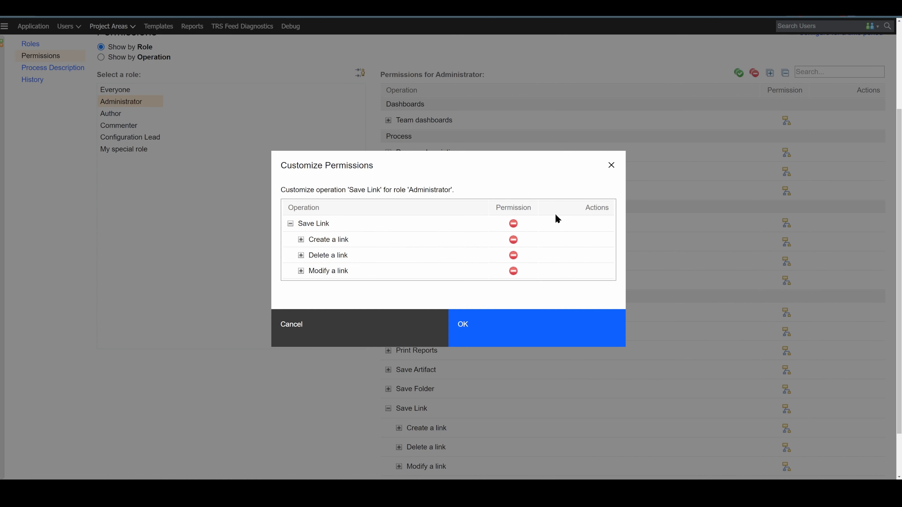
Add the denial explanation "Haha not able to do that? That is correct" to the Save Link operation and save the team area
left_click(577, 225)
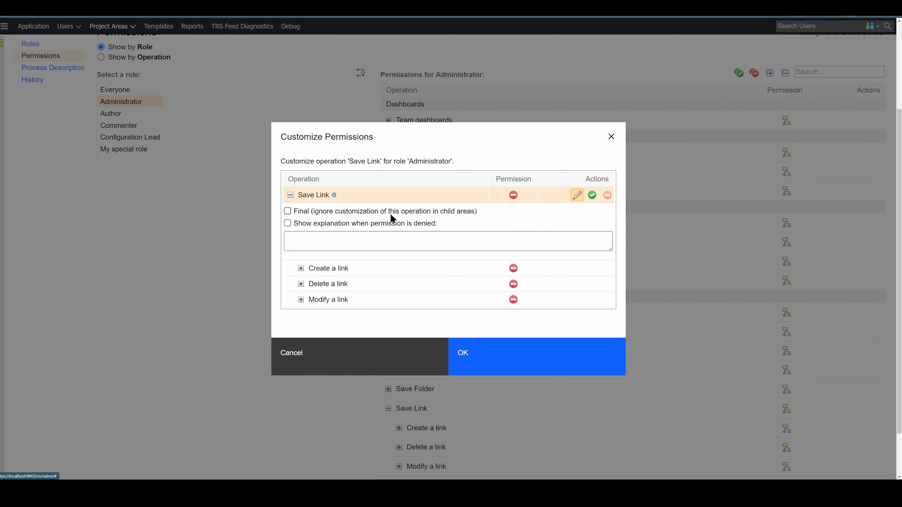
left_click(300, 236)
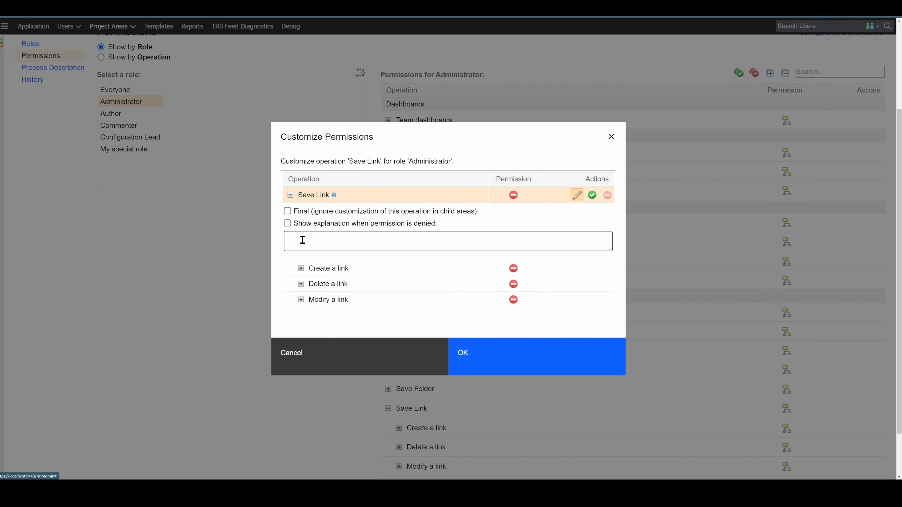
type("Haba ")
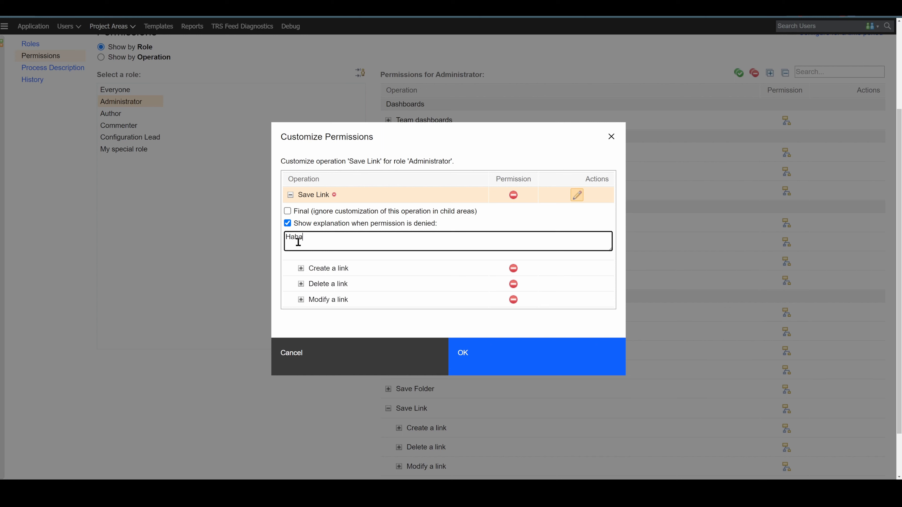
type("not able to do that")
type("? Thatis correct ")
type(":\"")
left_click(299, 242)
key("BackSpace")
type("h")
left_click(468, 352)
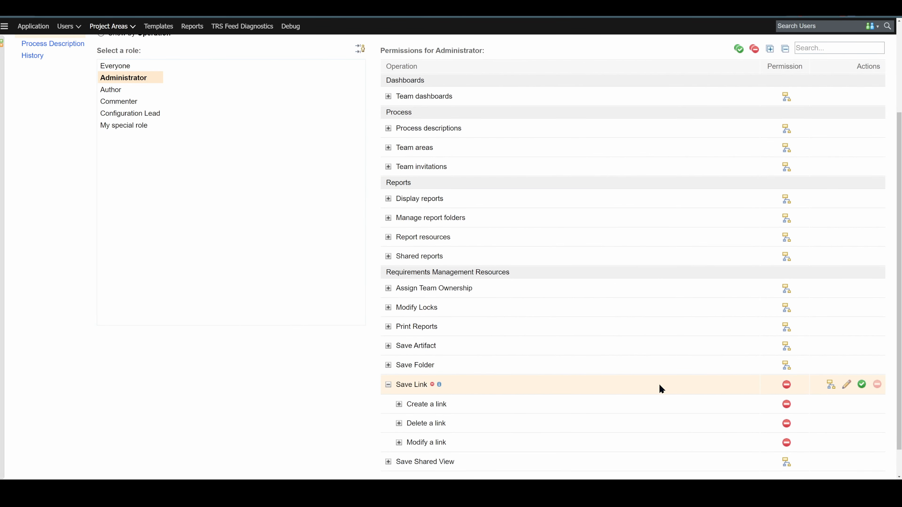
scroll(727, 330, "up", 3)
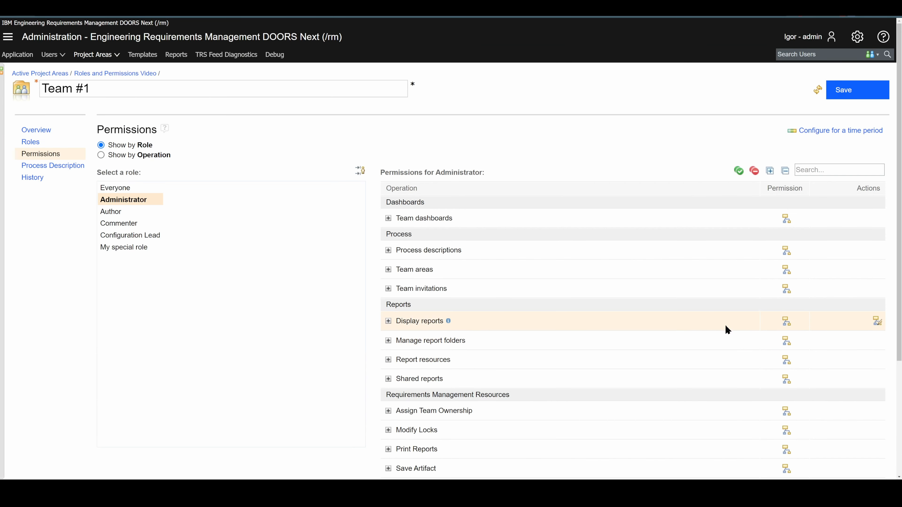
left_click(837, 88)
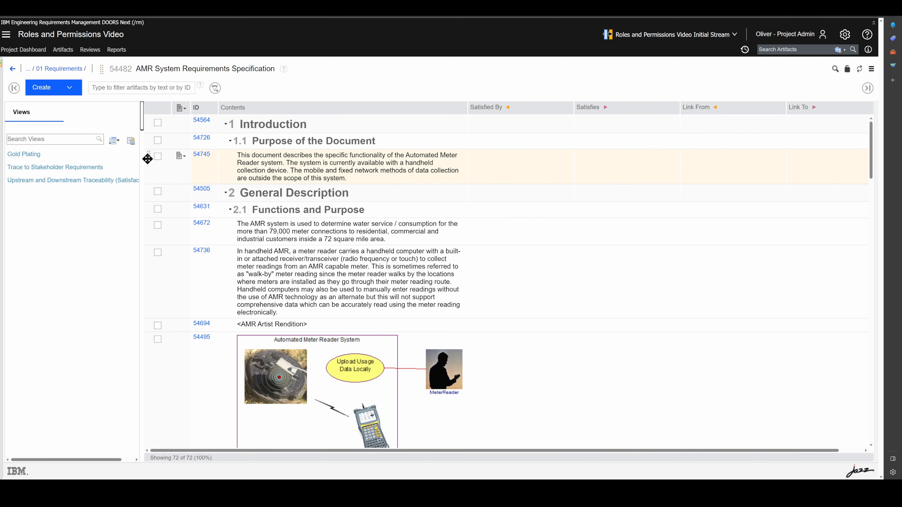
As the project admin user, create a Satisfies link from artifact 54745 to 54505 in the AMR System Requirements Specification, and remove that link
left_click_drag(147, 159, 475, 194)
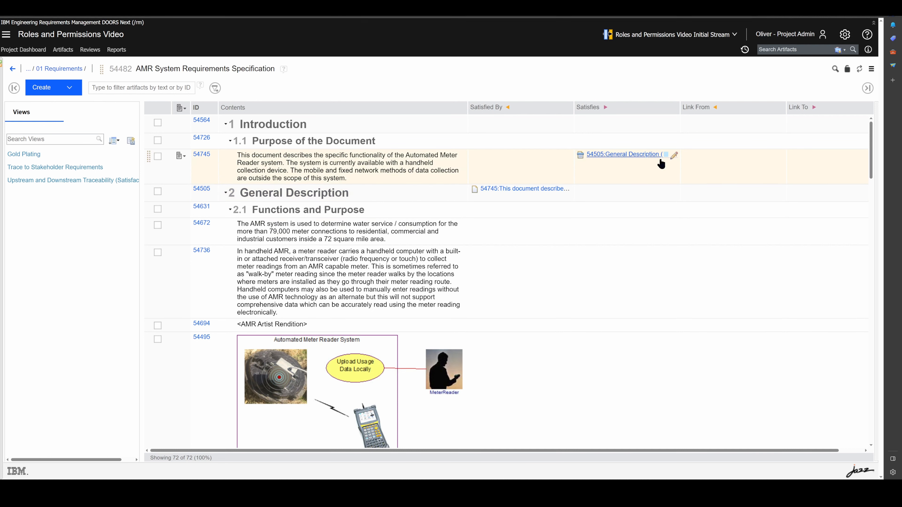
left_click(564, 192)
mouse_move(596, 222)
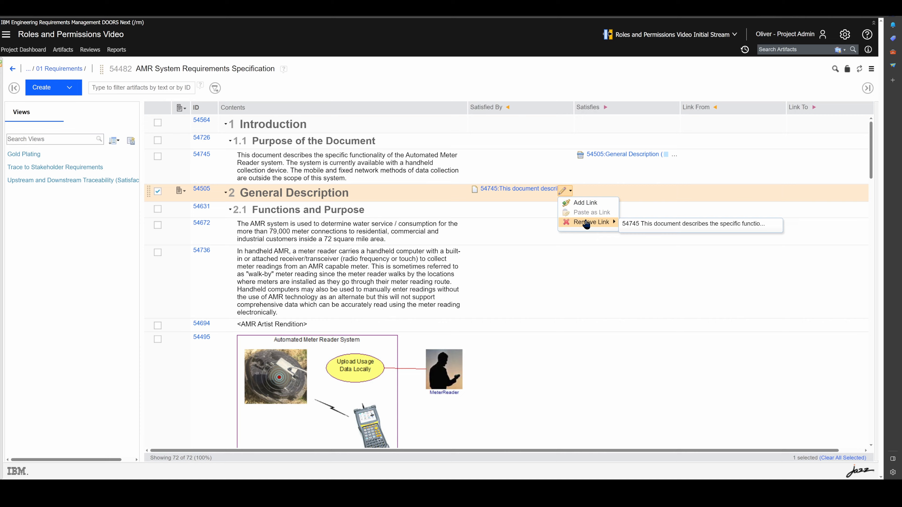
left_click(657, 228)
left_click(485, 303)
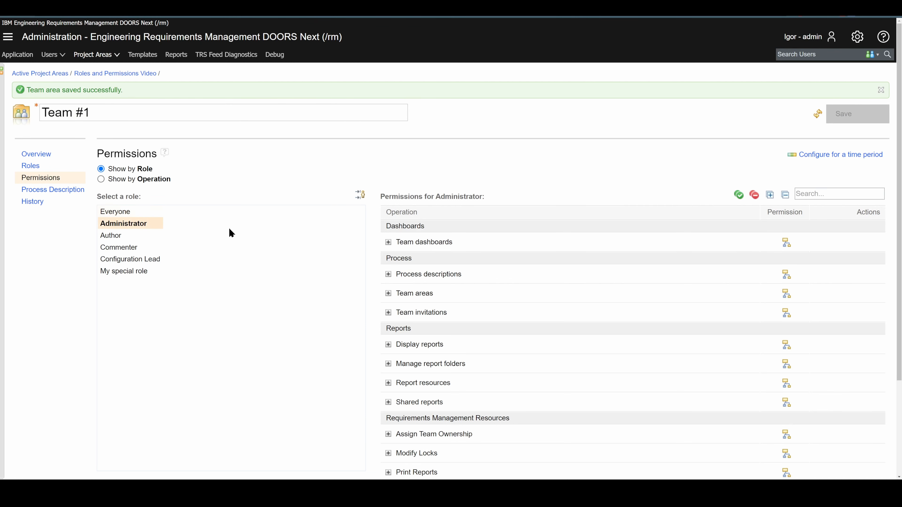
Check the Administrator role's Save Link permissions and its create, delete and modify sub-operations in Team #1
scroll(471, 256, "down", 3)
left_click(388, 409)
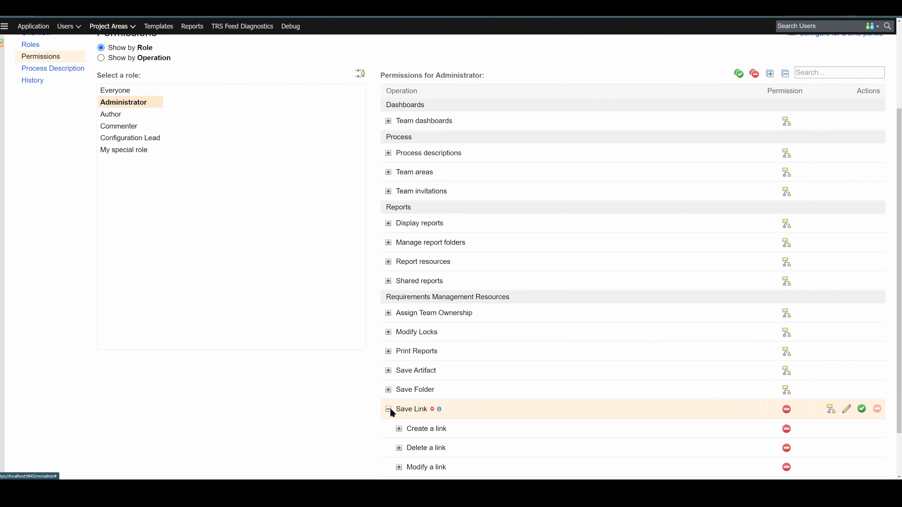
scroll(588, 376, "down", 2)
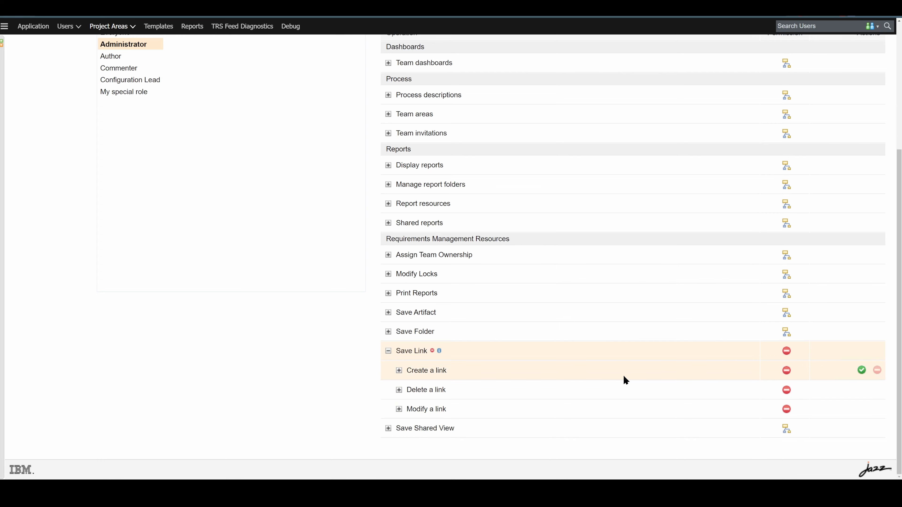
scroll(625, 380, "up", 5)
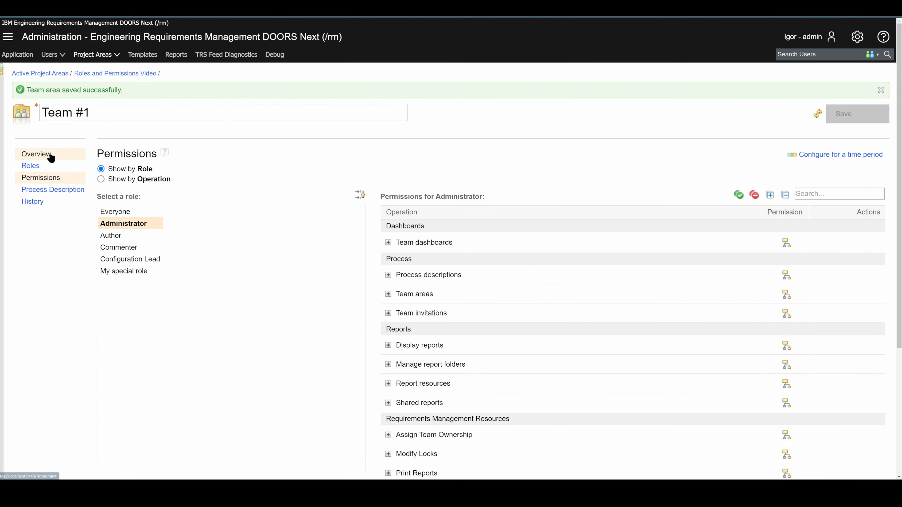
In the Roles and Permissions Video project area, remove the project admin member's Administrator, Author, Commenter and Configuration Lead roles, and save the project area
left_click(111, 73)
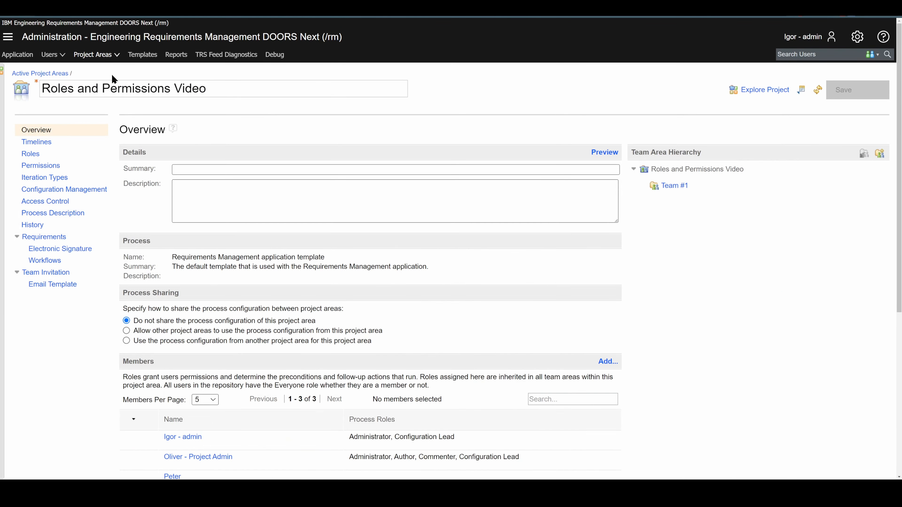
scroll(226, 304, "down", 3)
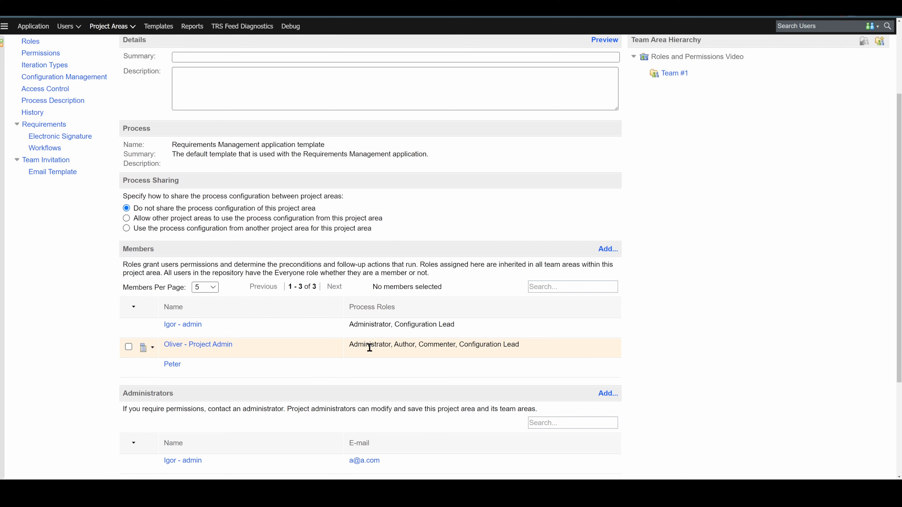
left_click_drag(393, 346, 351, 350)
left_click(153, 348)
left_click(181, 362)
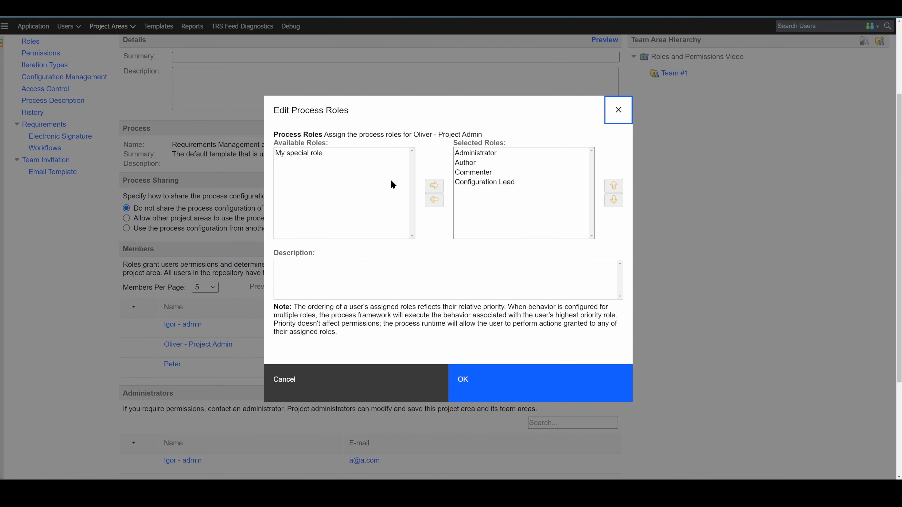
left_click(483, 154)
left_click(494, 185, "shift")
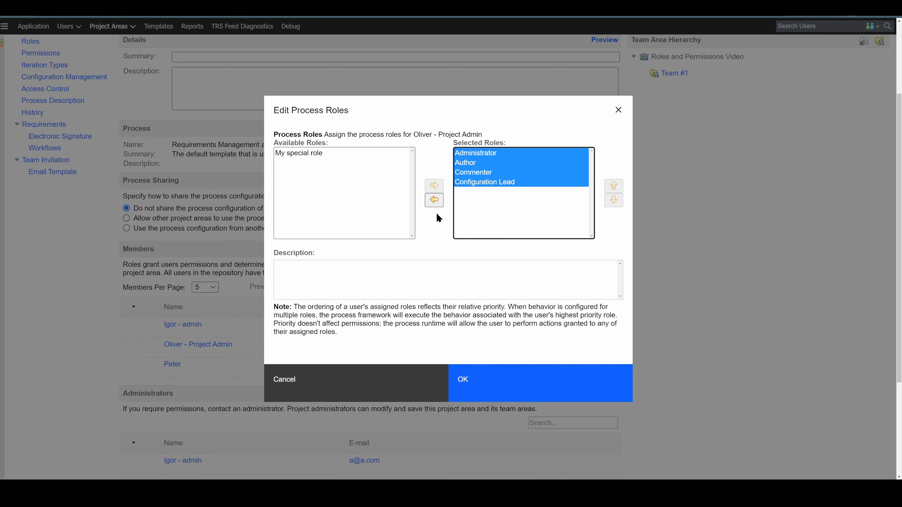
left_click(434, 200)
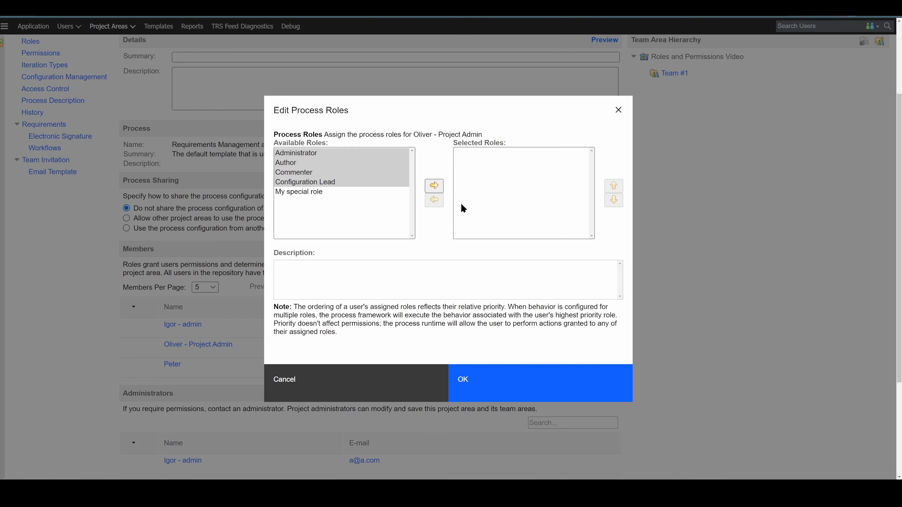
left_click(491, 387)
scroll(710, 299, "up", 3)
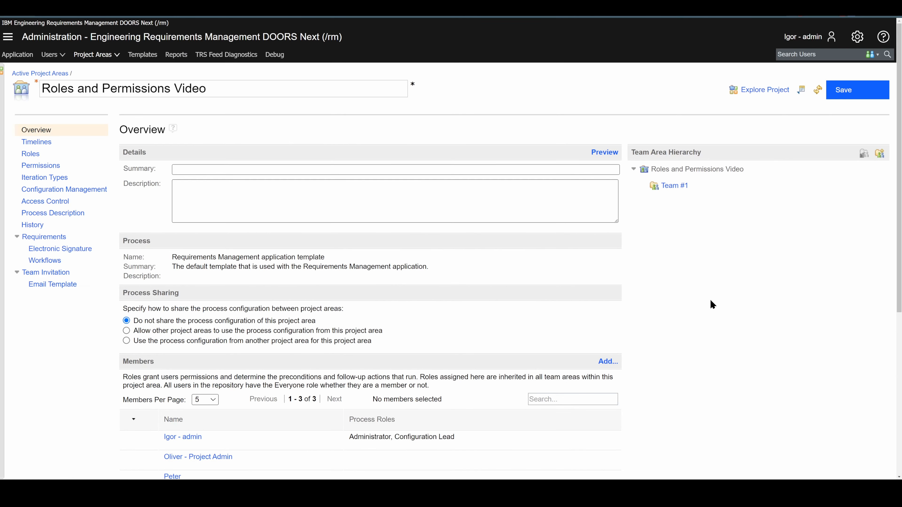
left_click(844, 90)
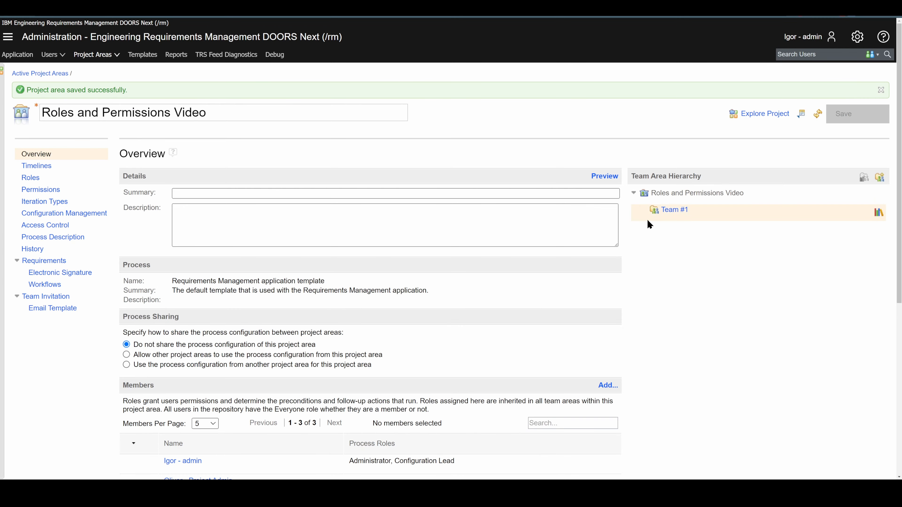
Review the process roles of the project area's members and open the Team #1 team area
scroll(647, 219, "down", 3)
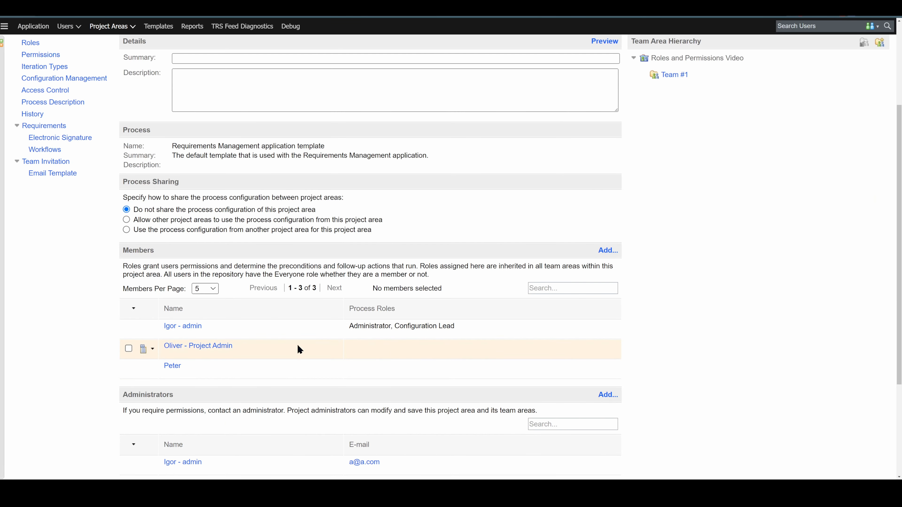
scroll(313, 301, "up", 3)
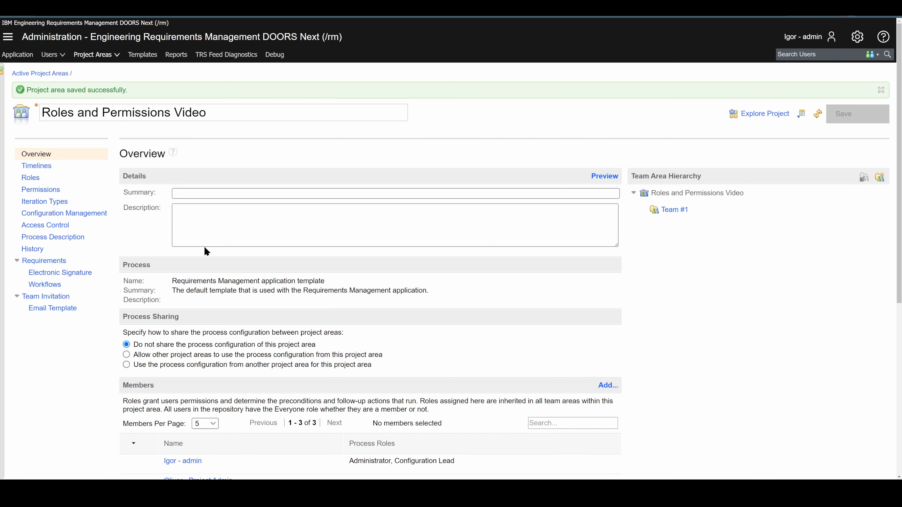
left_click(674, 210)
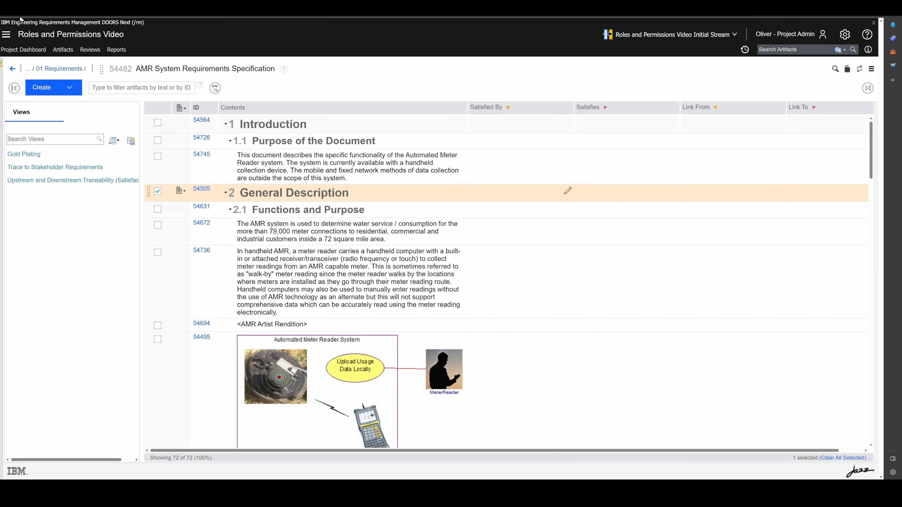
Reload the AMR System Requirements Specification as the project admin user and append "change" to the text of artifact 54672
left_click(20, 16)
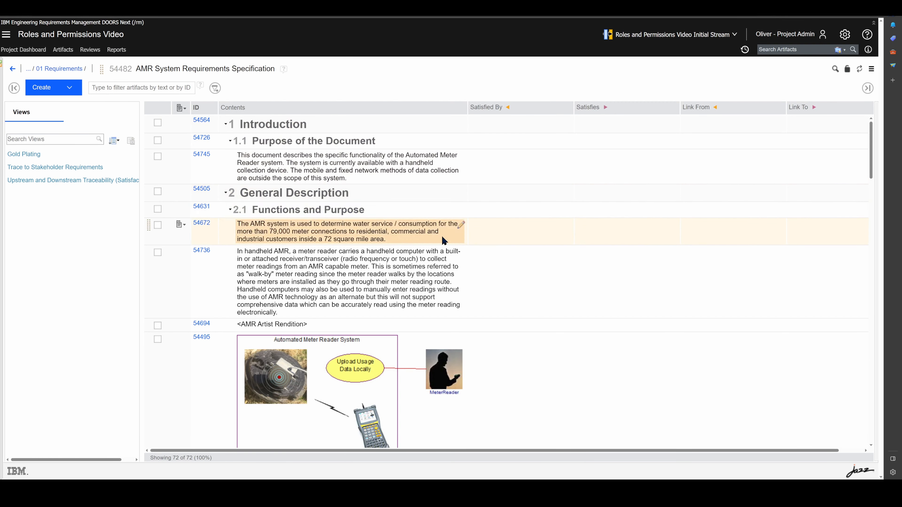
left_click(461, 225)
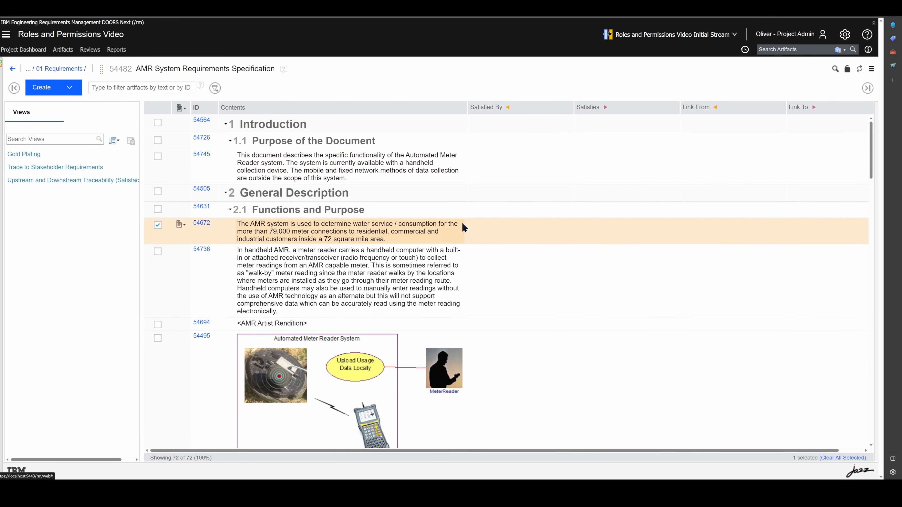
left_click(398, 238)
type("change")
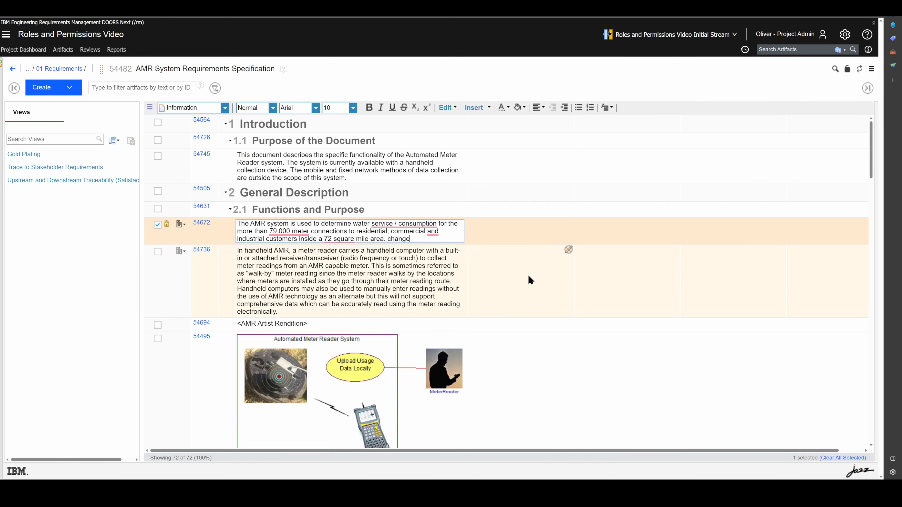
left_click(530, 280)
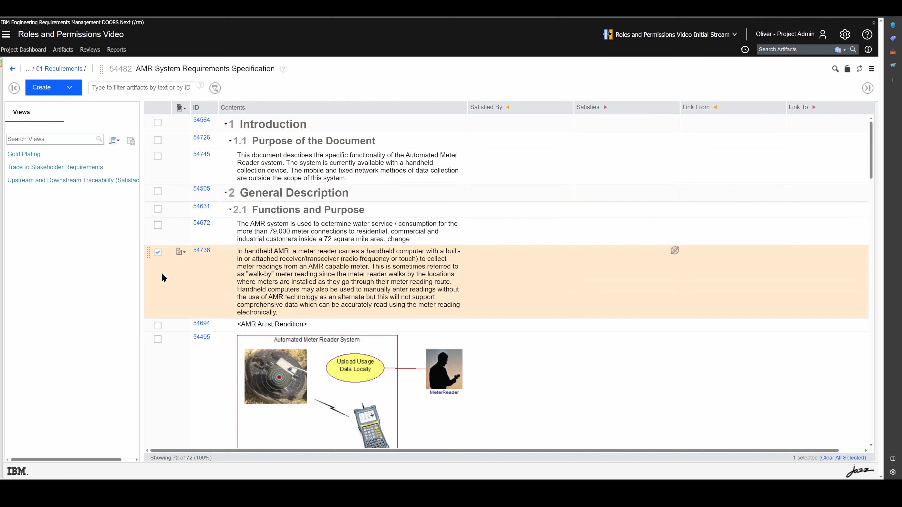
Try to create a link between artifacts 54736 and 54672, and cancel the link creation
left_click_drag(148, 254, 474, 225)
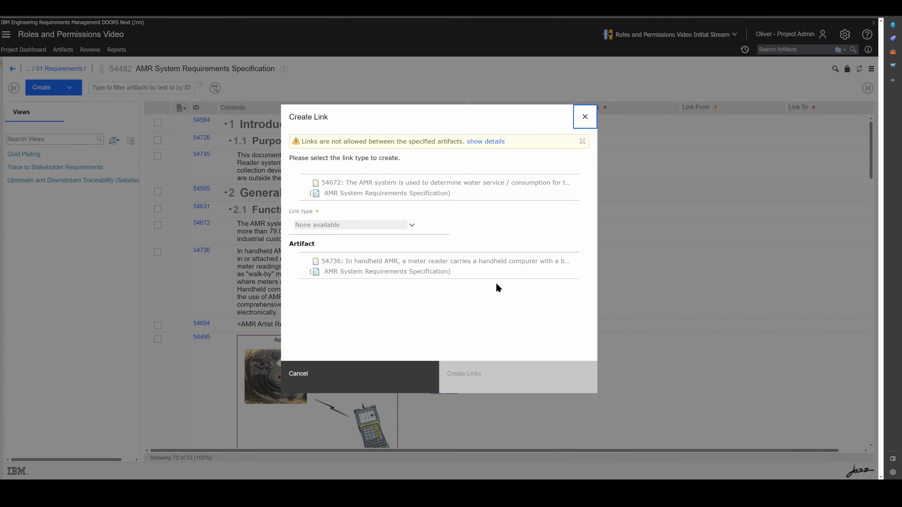
left_click(358, 377)
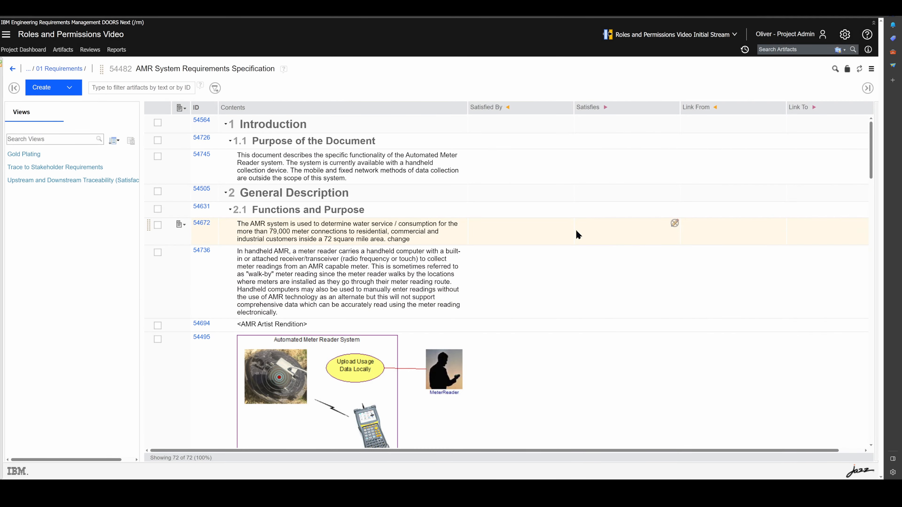
Examine the existing Satisfies links of the handheld device requirements in the AMR System Requirements Specification
scroll(583, 237, "down", 15)
scroll(657, 213, "up", 5)
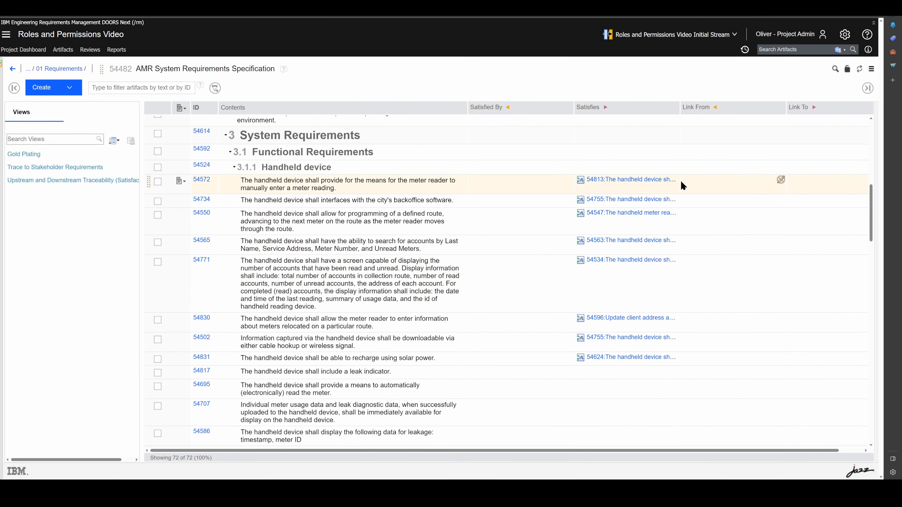
left_click(674, 179)
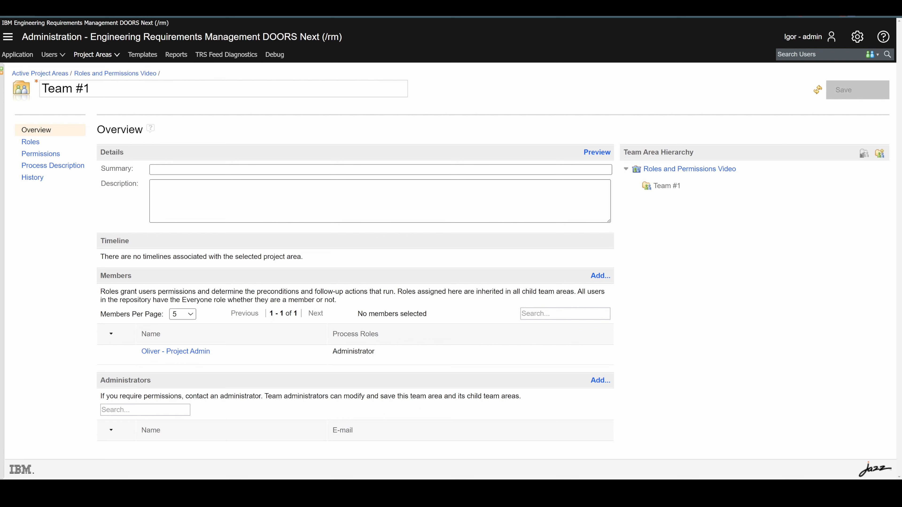
In the project area administration, rename the Team #1 team area to "Systems engineers" and save it
left_click(99, 90)
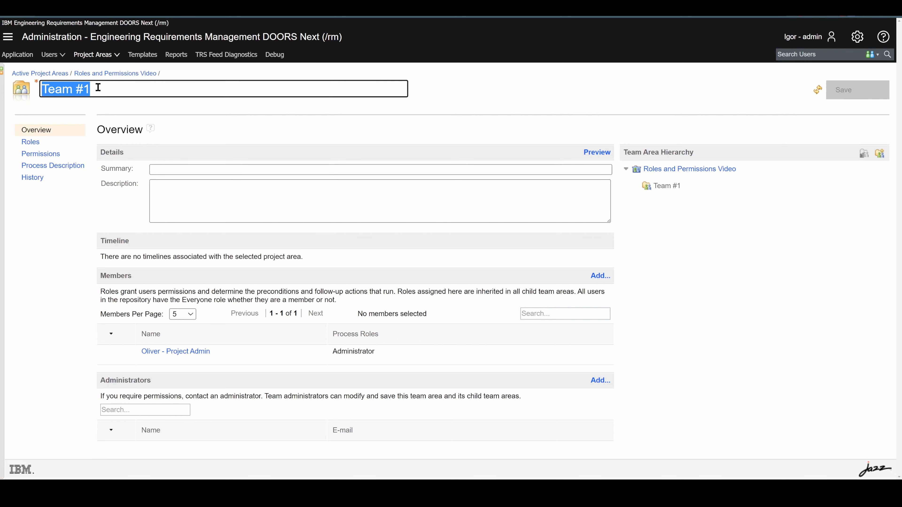
type("Systems en")
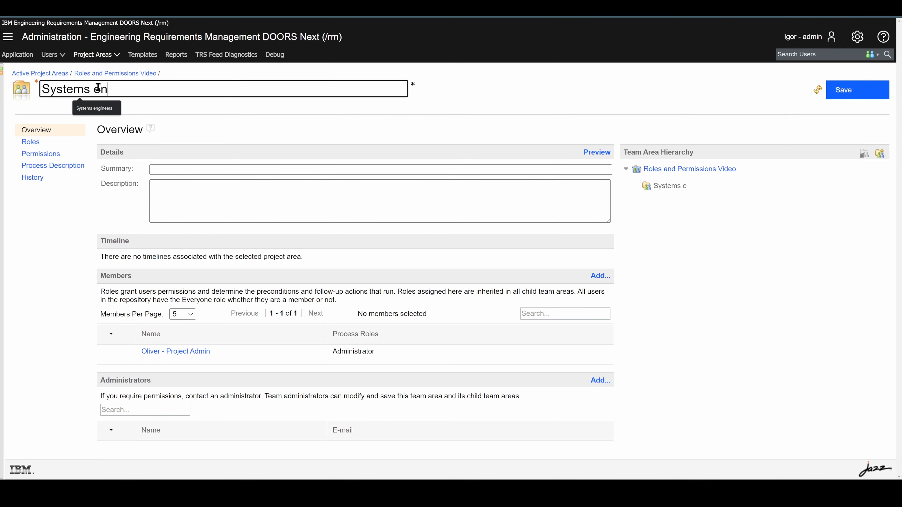
type("gineers")
left_click(863, 94)
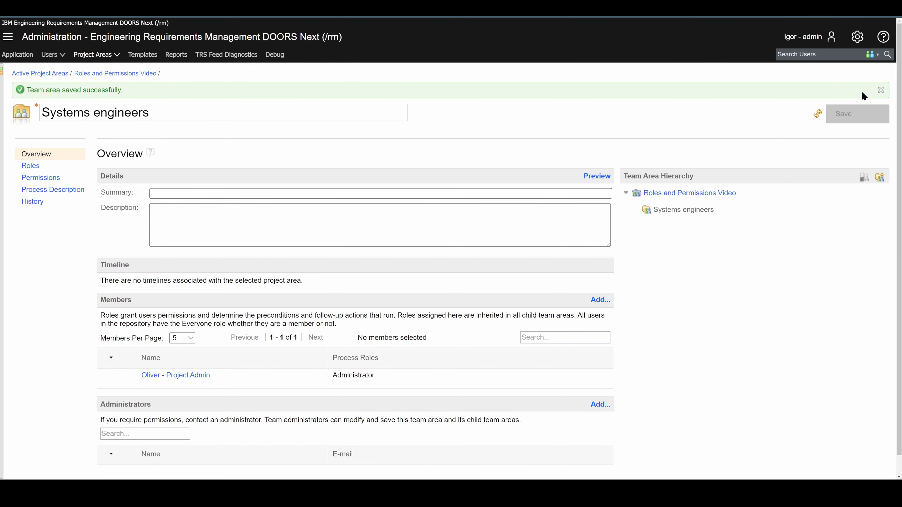
Add a role with the identifier "System engineer" to the Systems engineers team area and save the team area
left_click(36, 167)
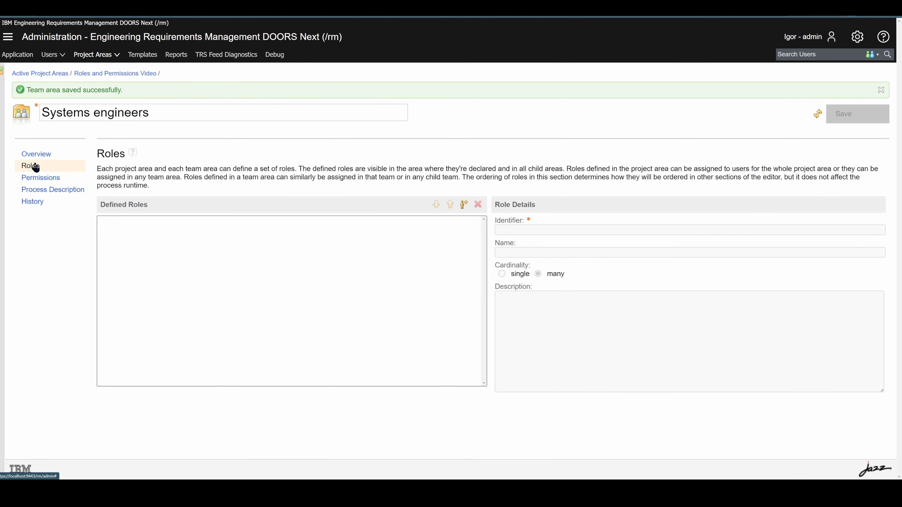
left_click(460, 204)
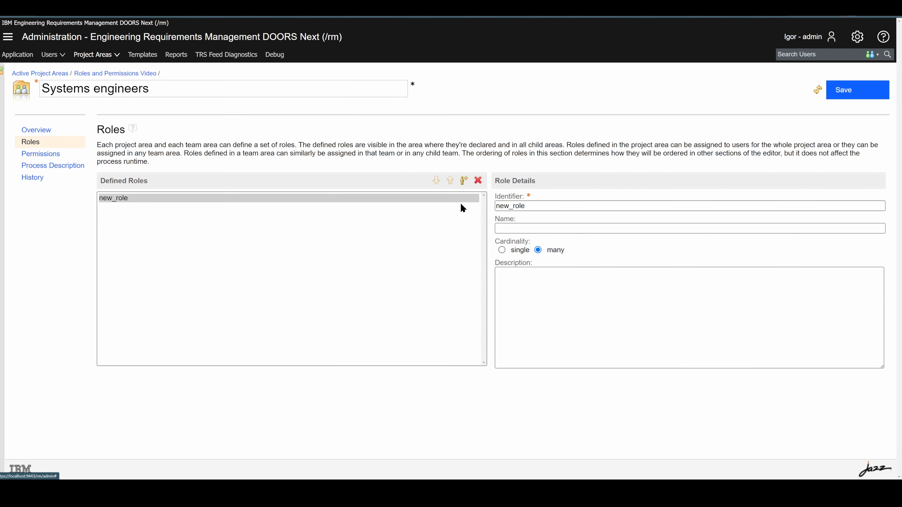
left_click(575, 203)
type("System engineer")
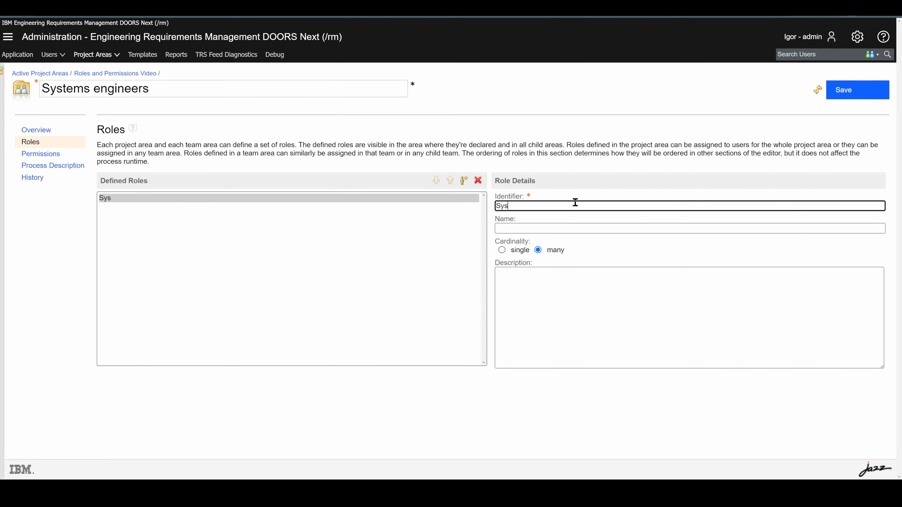
left_click(849, 93)
Grant the System engineer role the Print Reports, Save Artifact, Save Folder, Save Link and Save Shared View permissions, using the project-level Author role as reference
left_click(57, 179)
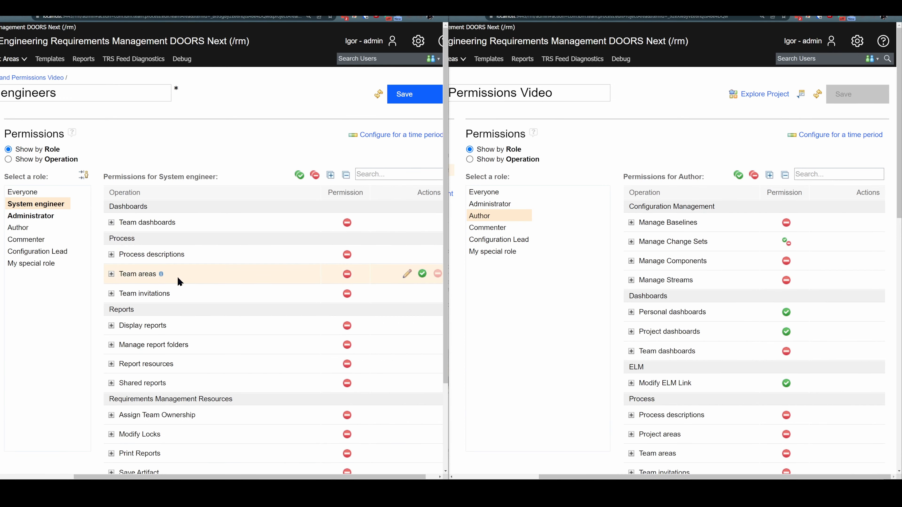
scroll(740, 312, "down", 9)
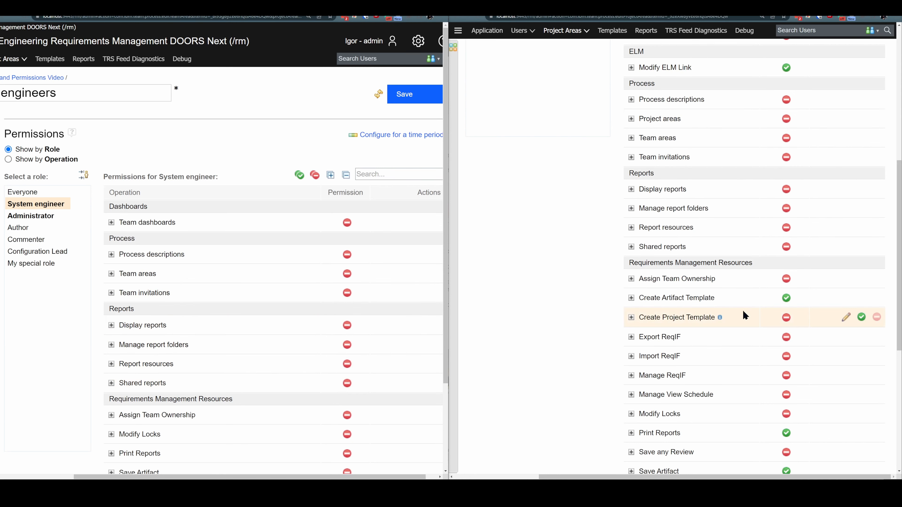
scroll(744, 317, "down", 4)
scroll(241, 355, "down", 3)
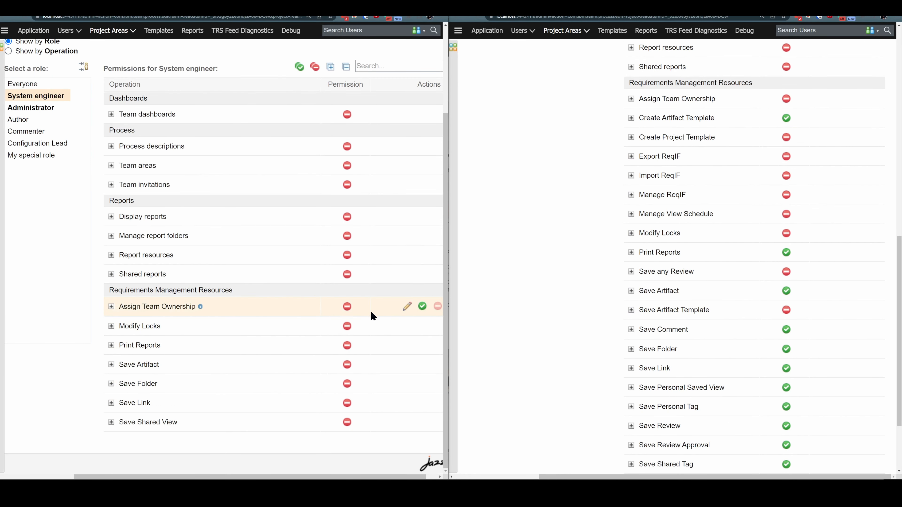
left_click(423, 345)
left_click(422, 364)
left_click(423, 383)
left_click(423, 402)
left_click(423, 423)
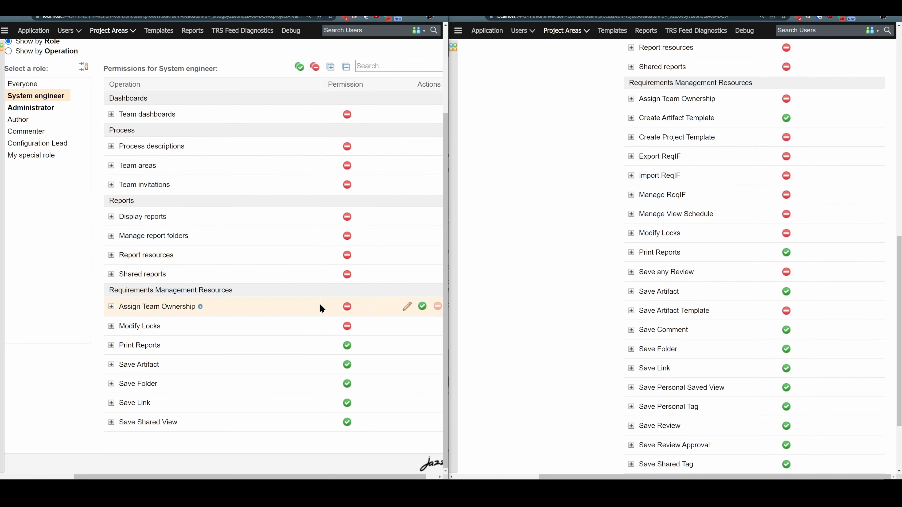
Compare the System engineer role's team-level permissions with the Author role's permissions in the project area
scroll(309, 310, "up", 1)
scroll(286, 167, "down", 1)
scroll(707, 281, "down", 2)
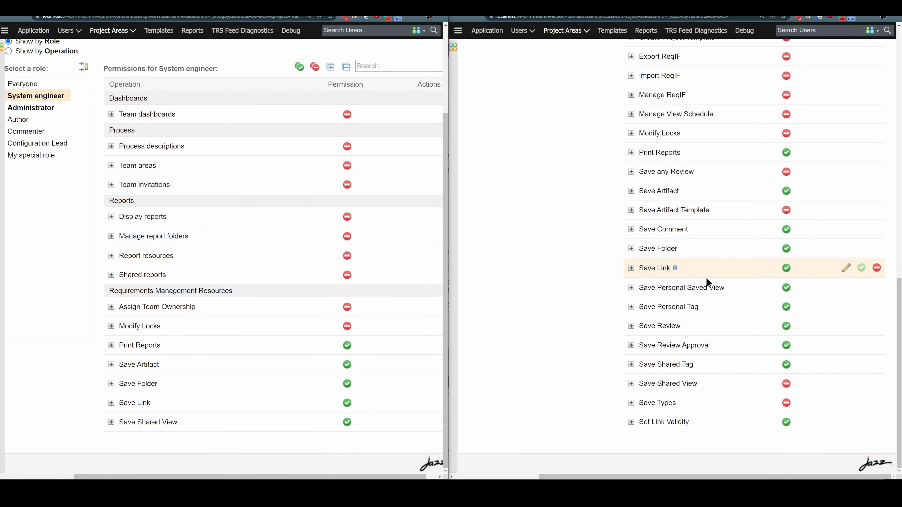
scroll(740, 382, "up", 10)
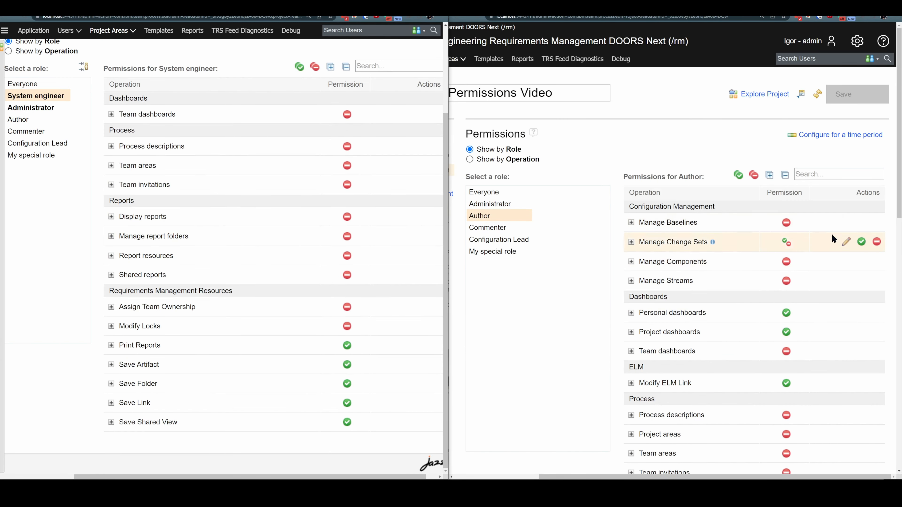
scroll(291, 208, "up", 3)
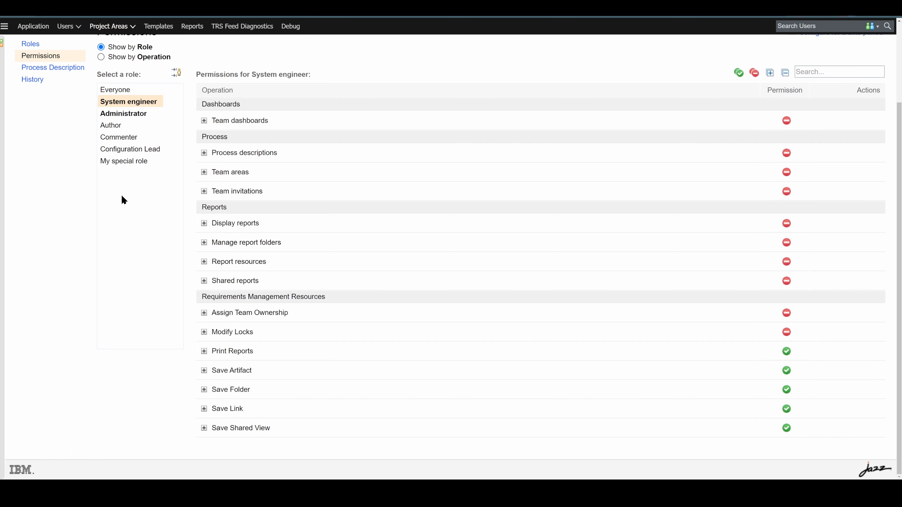
Under Save Artifact, deny the System engineer role the creation of artifacts of every specific type
left_click(204, 370)
scroll(213, 366, "down", 1)
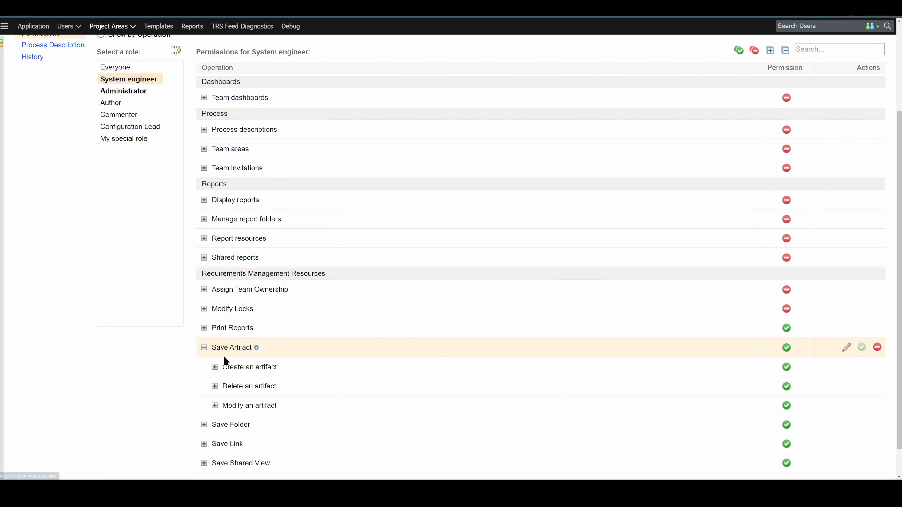
left_click(215, 367)
left_click(225, 386)
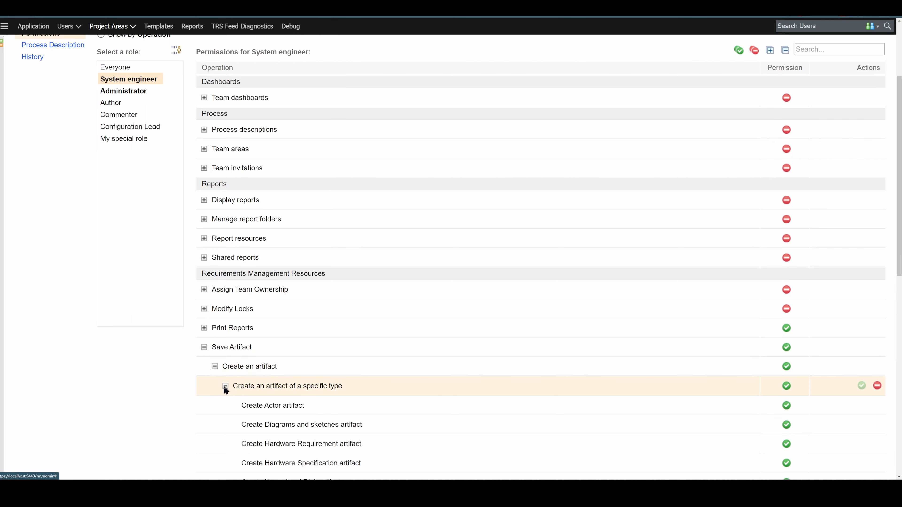
scroll(267, 362, "down", 3)
scroll(292, 356, "down", 5)
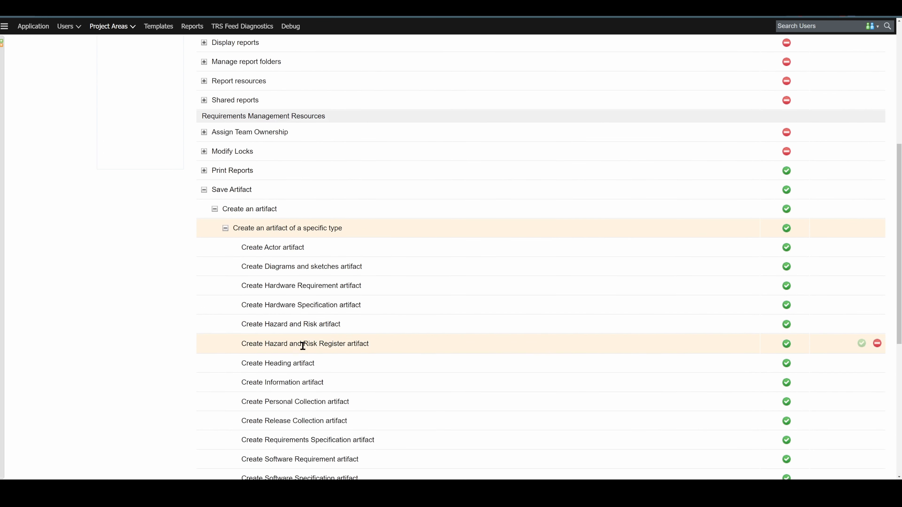
scroll(308, 353, "down", 3)
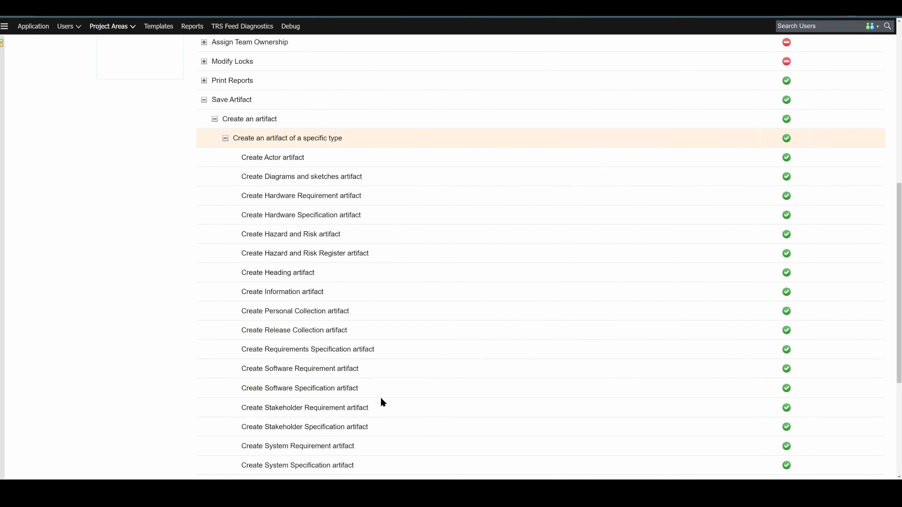
scroll(381, 400, "down", 2)
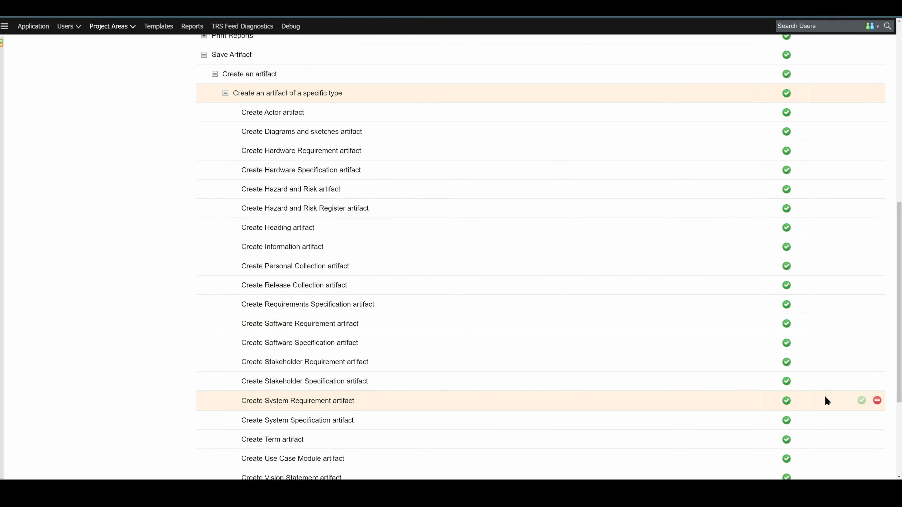
scroll(826, 401, "up", 9)
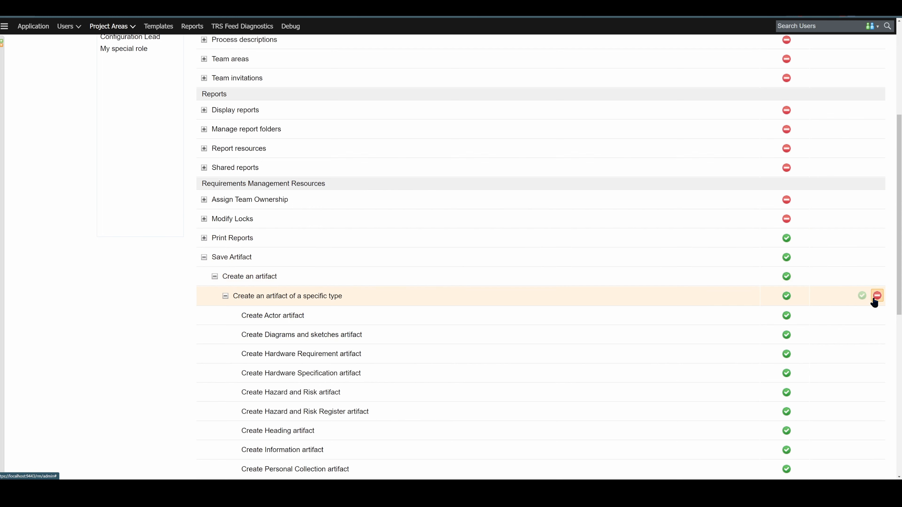
left_click(877, 296)
Allow the System engineer role to create System Requirement, System Specification, Heading and Information artifacts
scroll(875, 295, "down", 5)
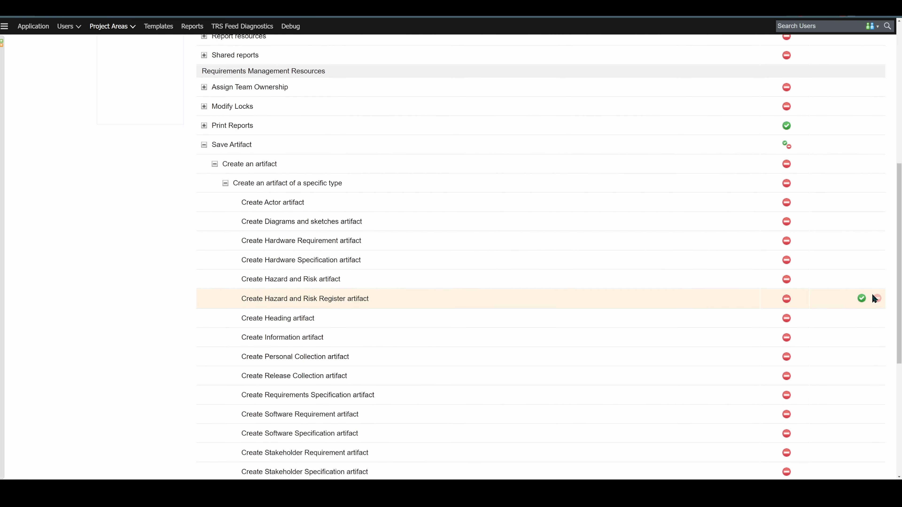
scroll(533, 376, "down", 6)
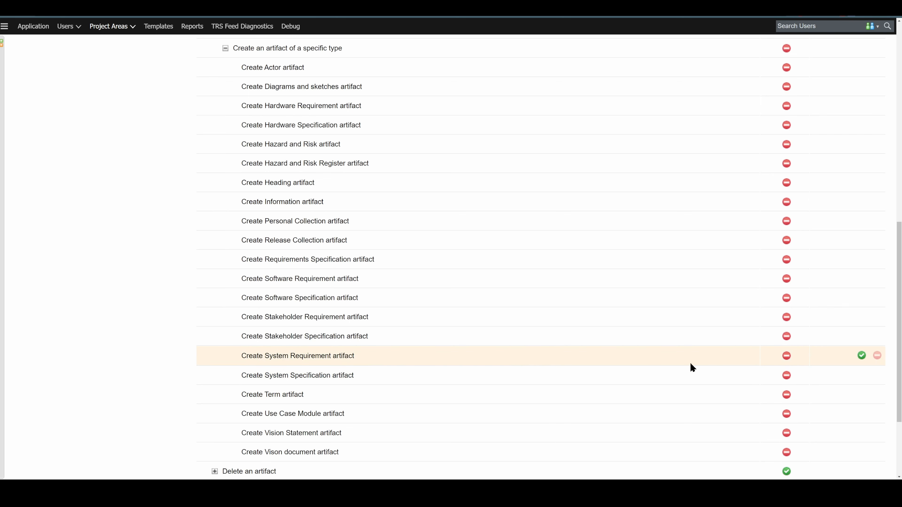
left_click(863, 356)
left_click(862, 374)
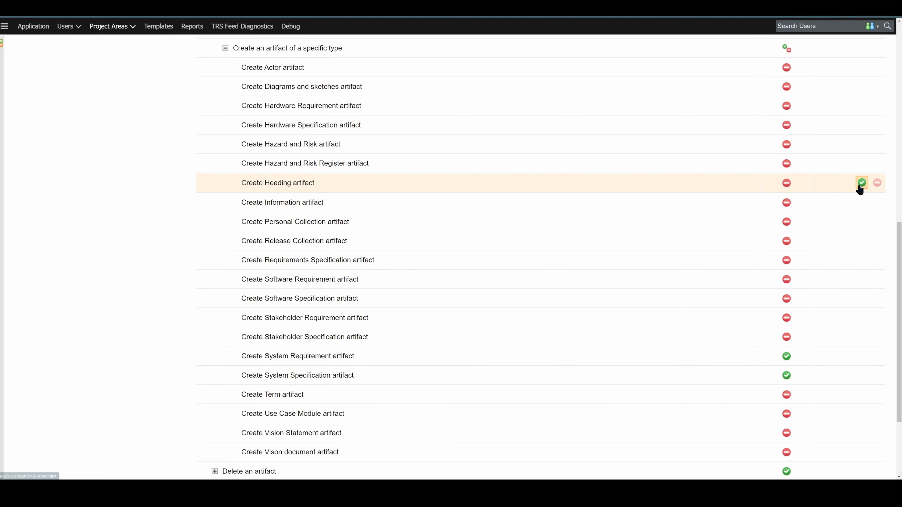
left_click(863, 183)
left_click(862, 202)
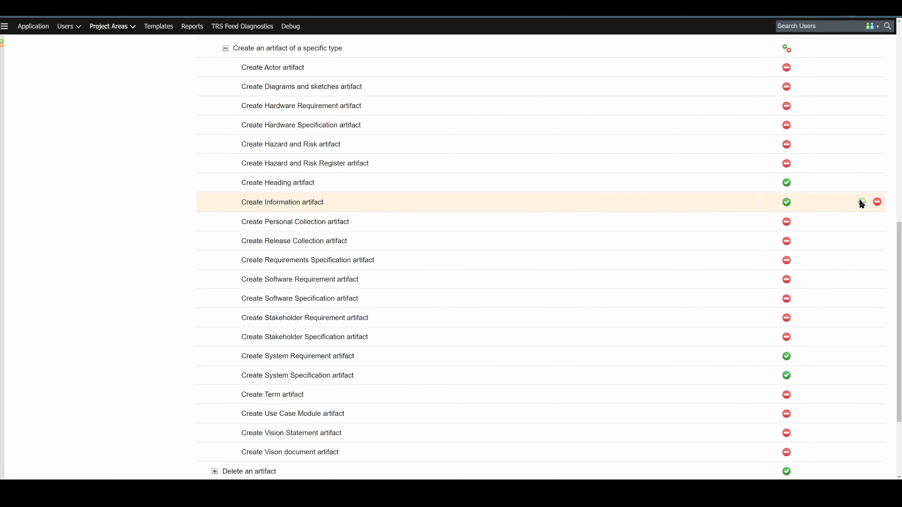
Deny the System engineer role the deletion of artifacts of every specific type
scroll(524, 312, "down", 3)
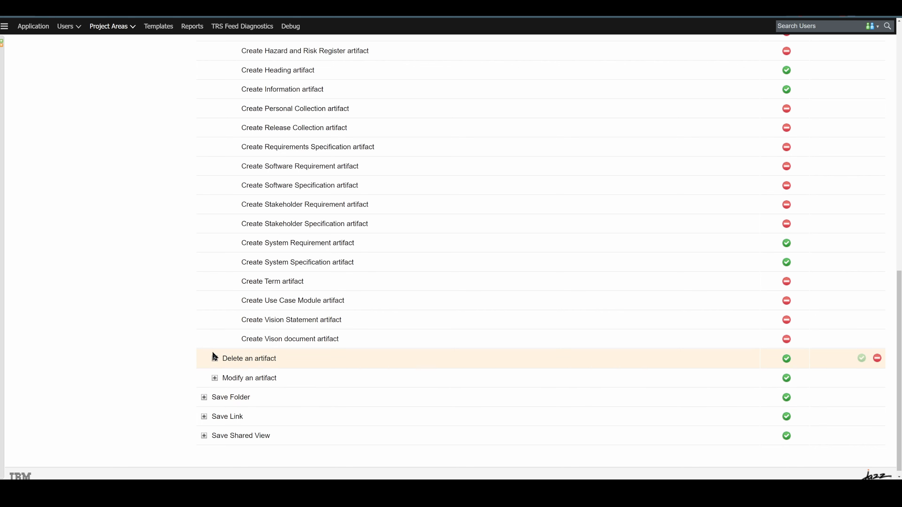
left_click(214, 358)
left_click(225, 378)
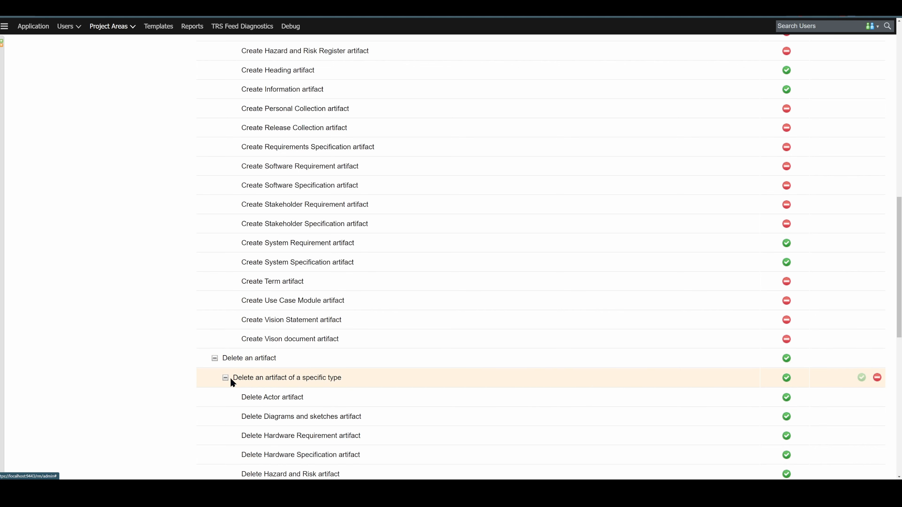
left_click(877, 377)
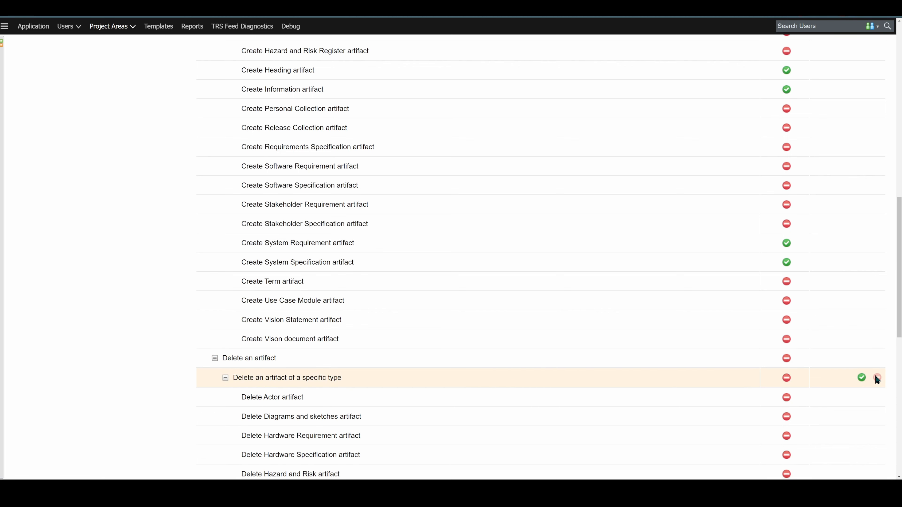
Allow the System engineer role to delete Heading, Information, System Requirement and System Specification artifacts
scroll(875, 375, "down", 8)
scroll(871, 380, "down", 1)
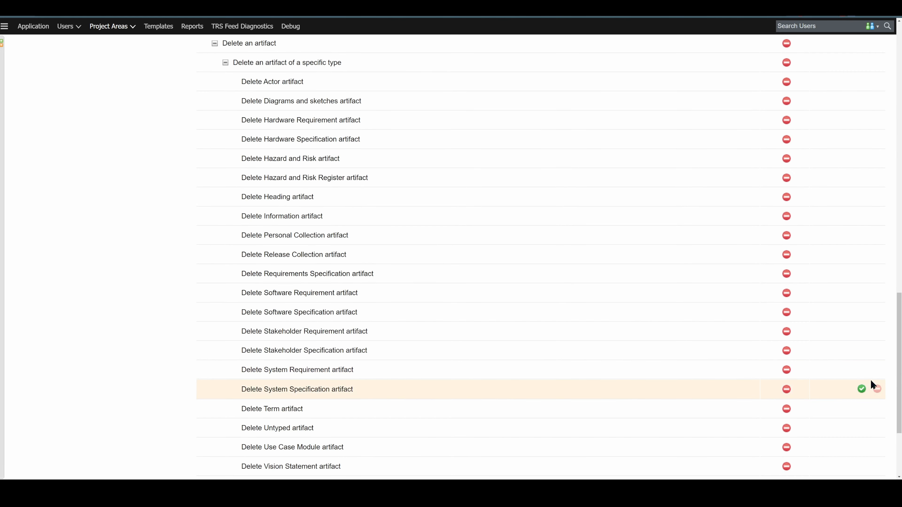
left_click(862, 198)
left_click(861, 216)
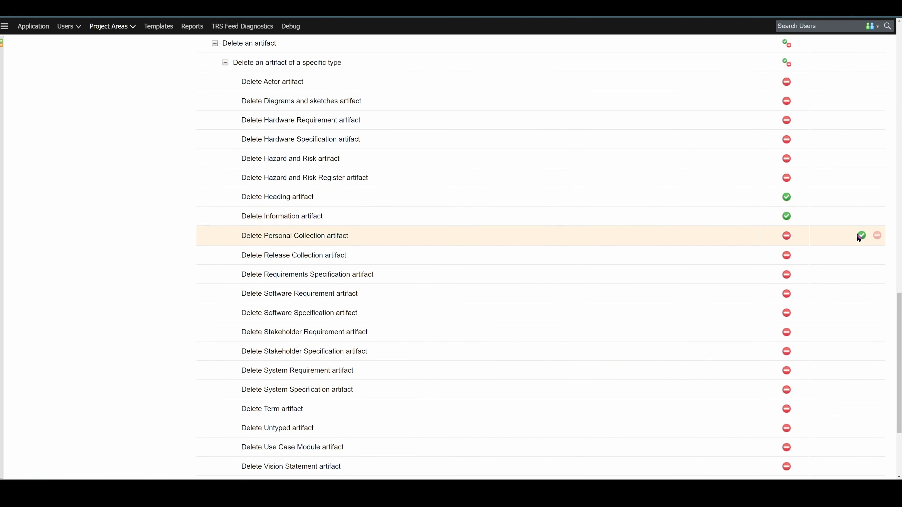
left_click(862, 370)
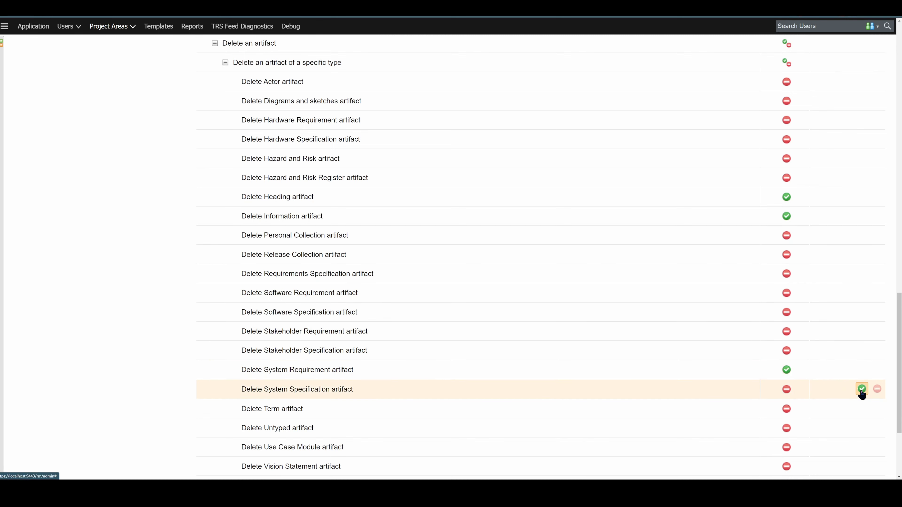
left_click(862, 390)
Under Modify an artifact, deny the System engineer role the modification of artifacts of every specific type
scroll(780, 368, "down", 2)
scroll(780, 368, "down", 4)
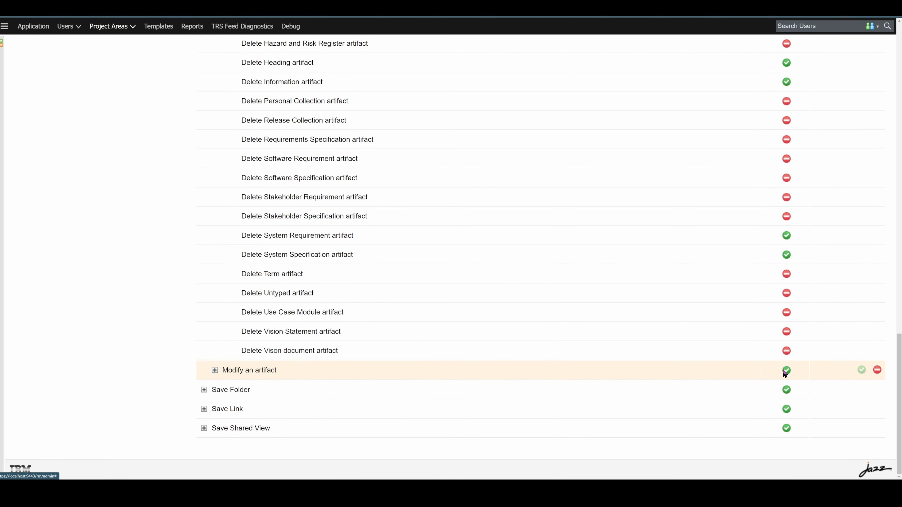
left_click(215, 370)
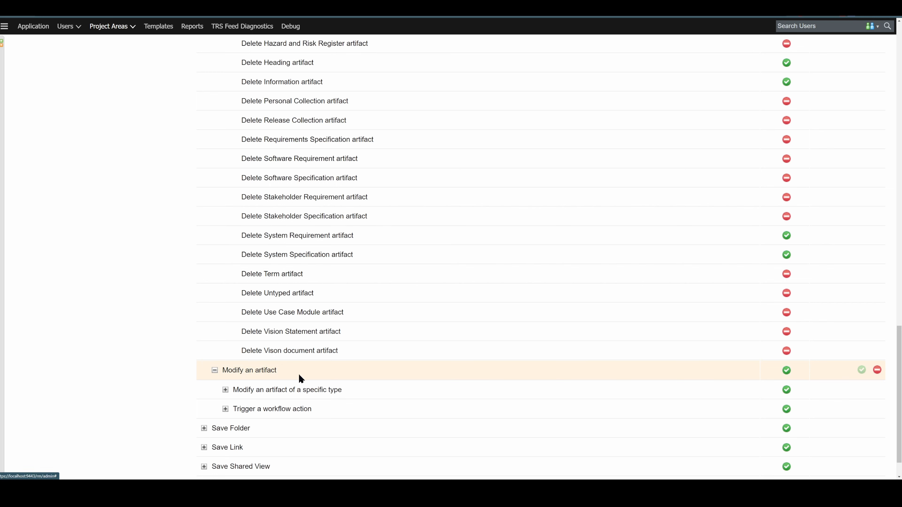
left_click(225, 390)
scroll(449, 386, "down", 4)
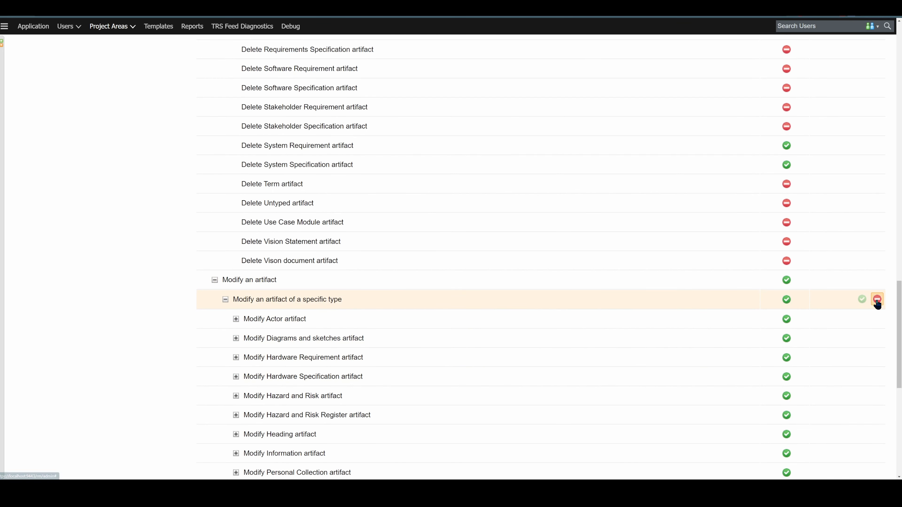
left_click(876, 299)
scroll(860, 324, "down", 5)
scroll(860, 330, "down", 4)
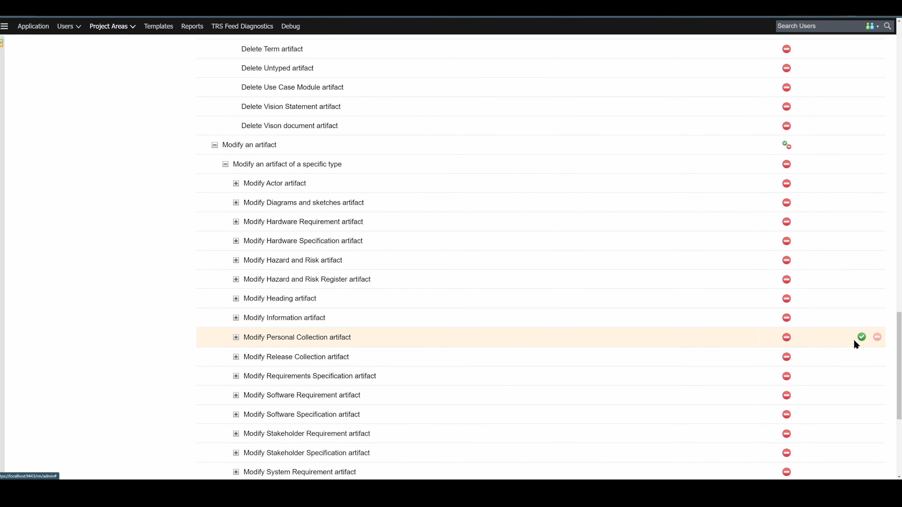
Allow the System engineer role to modify System Requirement, System Specification, Information and Heading artifacts, and save the team area
left_click(861, 404)
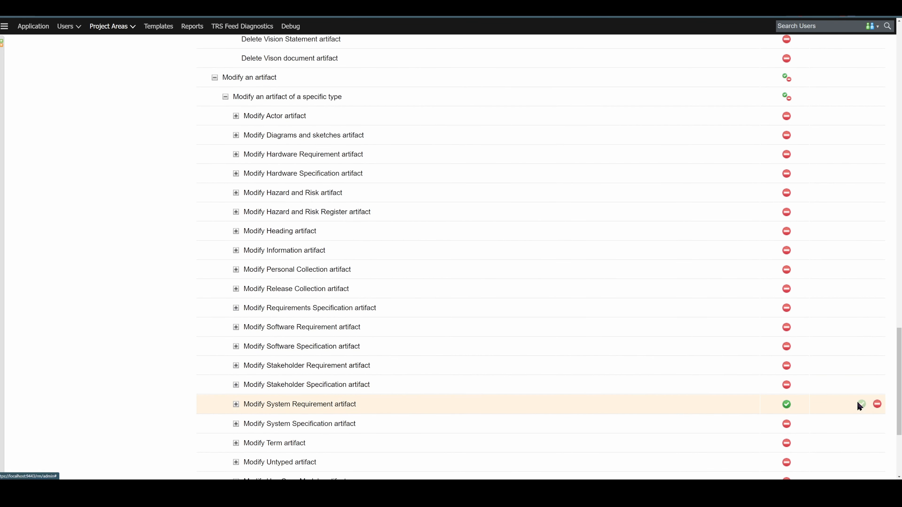
left_click(861, 422)
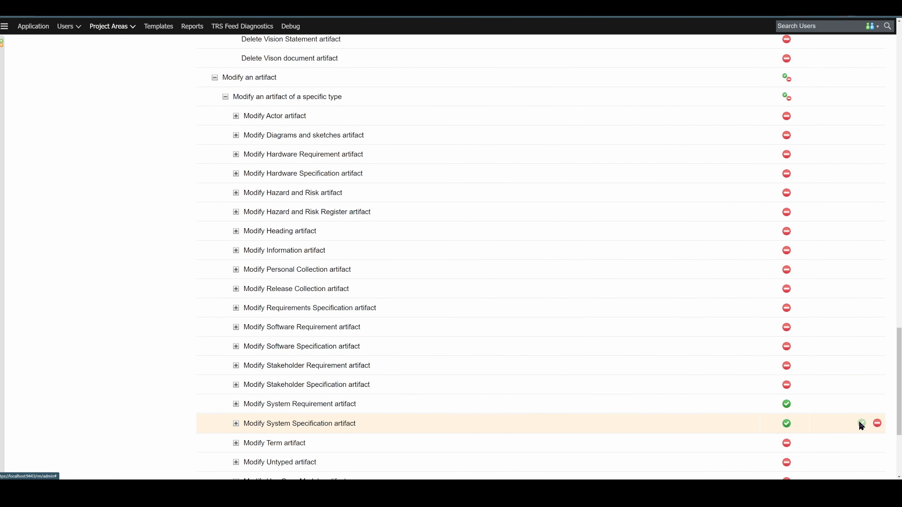
left_click(862, 250)
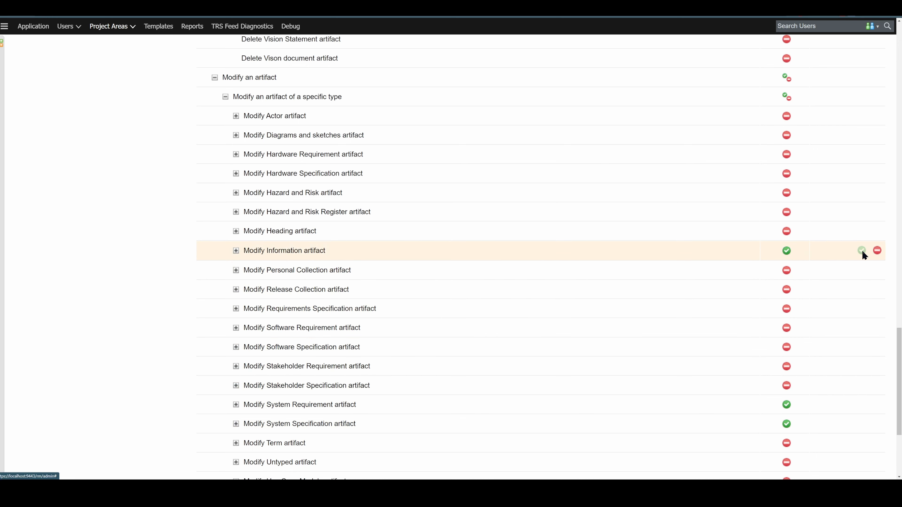
left_click(862, 231)
scroll(829, 263, "down", 3)
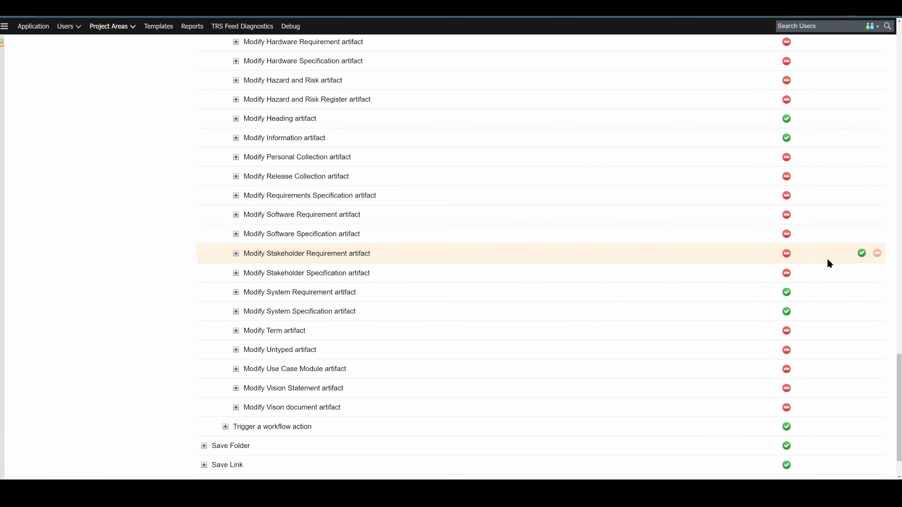
scroll(781, 272, "up", 20)
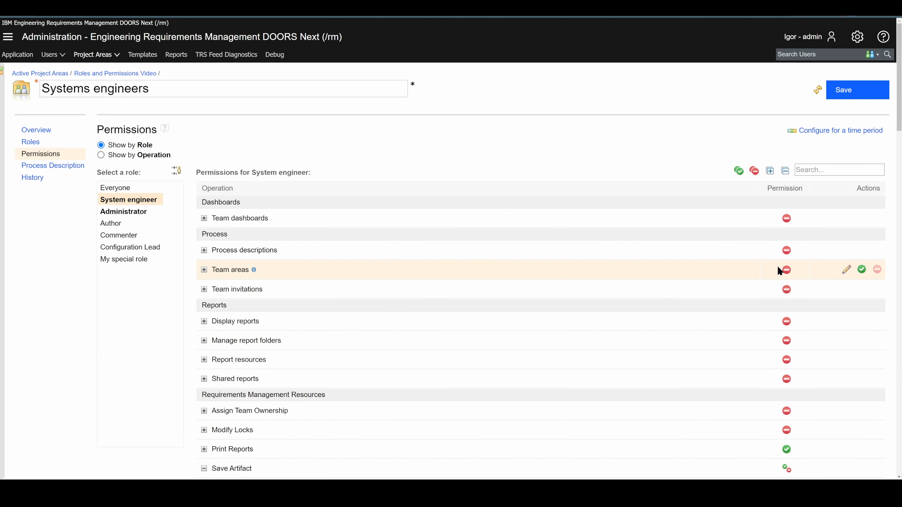
left_click(846, 93)
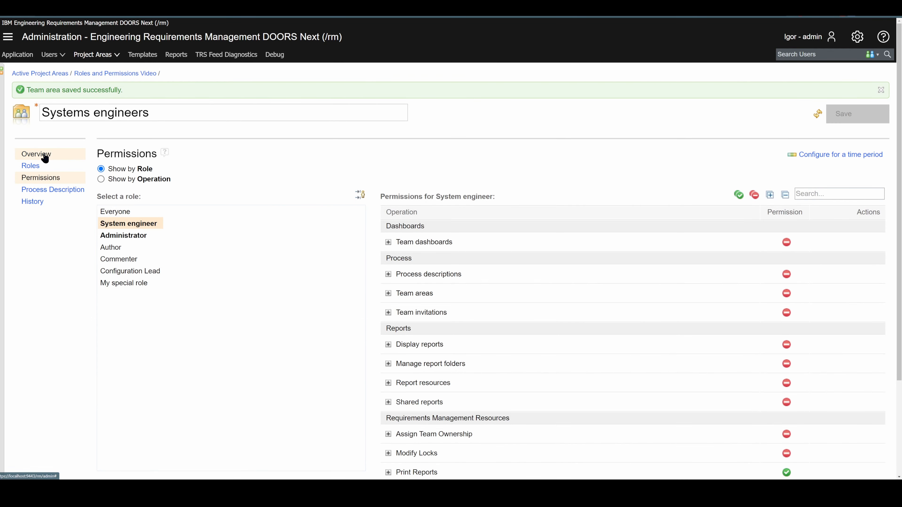
In the Systems engineers team area, replace the Project Admin member's Administrator role with System engineer and save
left_click(44, 159)
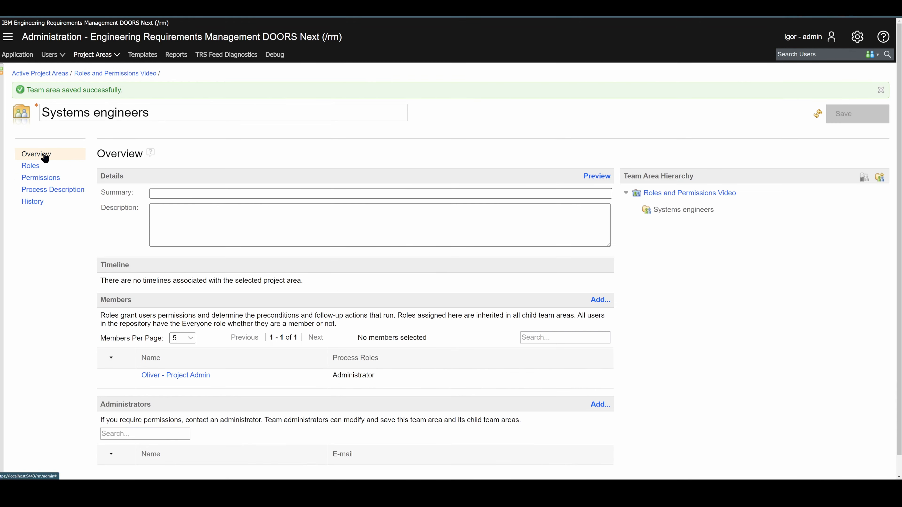
scroll(45, 160, "down", 1)
left_click(125, 360)
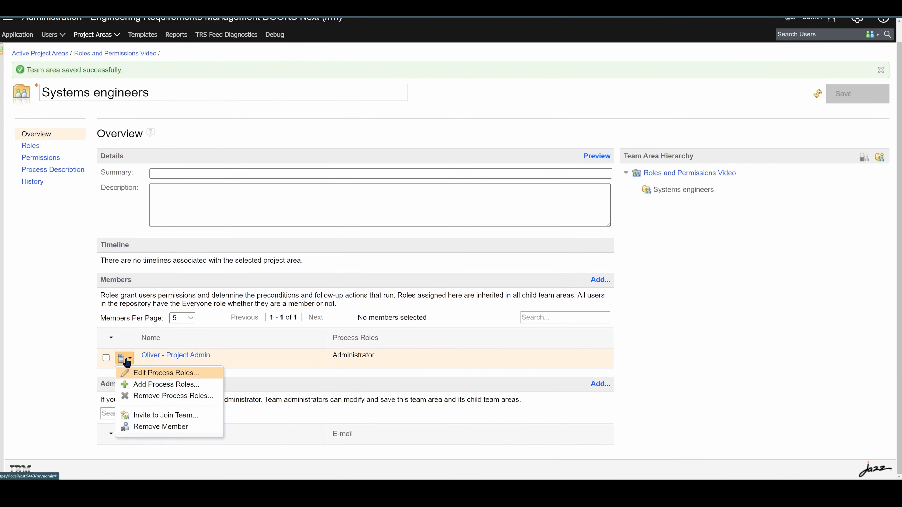
left_click(157, 373)
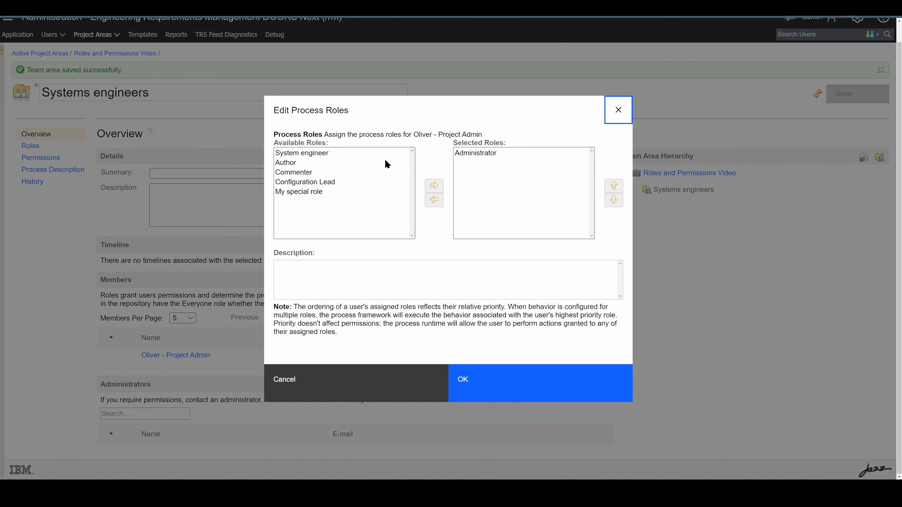
left_click(478, 153)
double_click(476, 155)
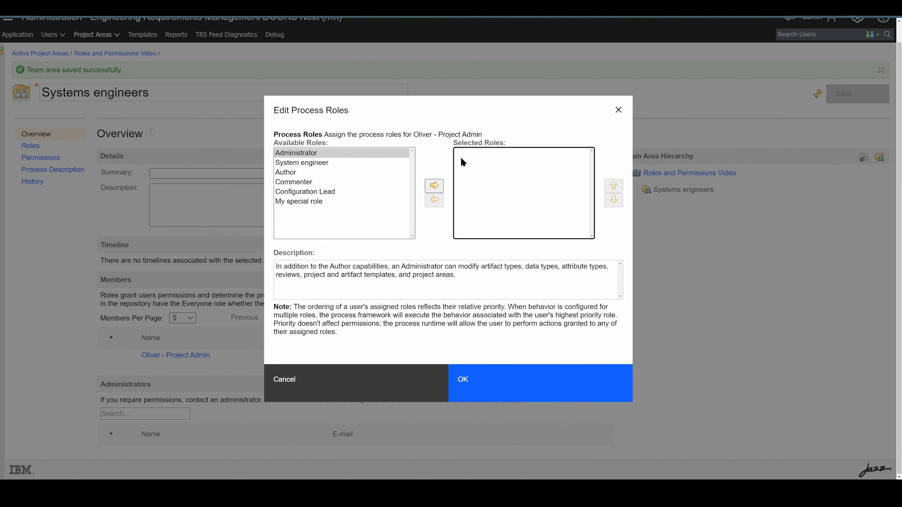
double_click(315, 162)
left_click(490, 382)
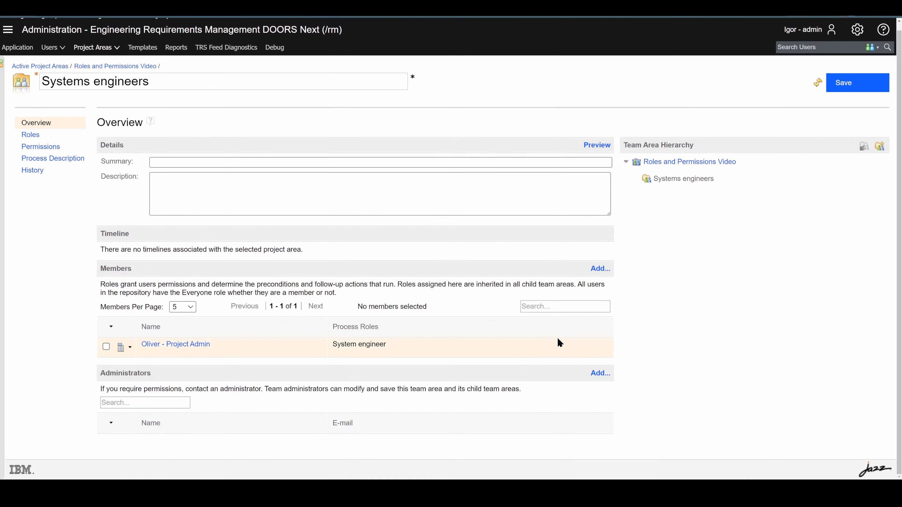
left_click(847, 87)
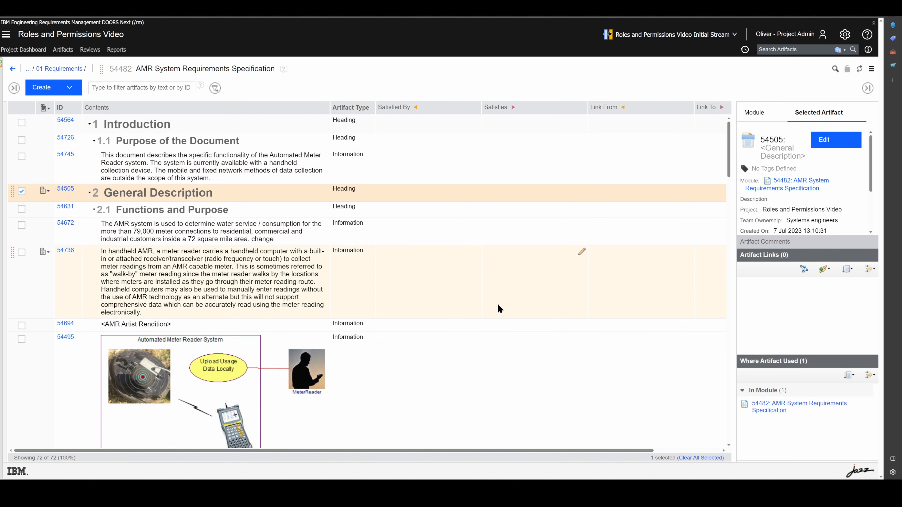
Append "change" to Information artifact 54736 and to the General Description heading in the AMR System Requirements Specification
left_click(323, 253)
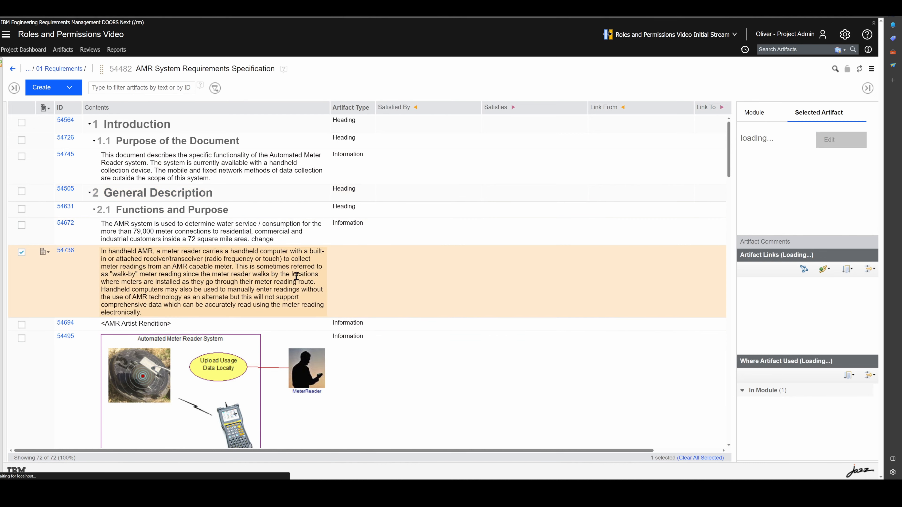
type("change")
left_click(323, 191)
left_click(255, 193)
type("change")
left_click(493, 237)
Append "change" to the text of System Requirement 54771 in the Handheld device section
scroll(489, 257, "down", 10)
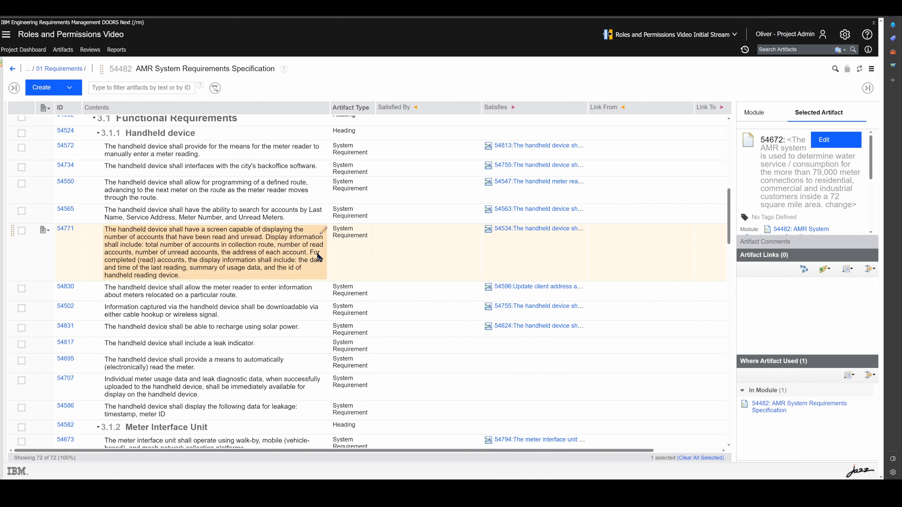
left_click(323, 231)
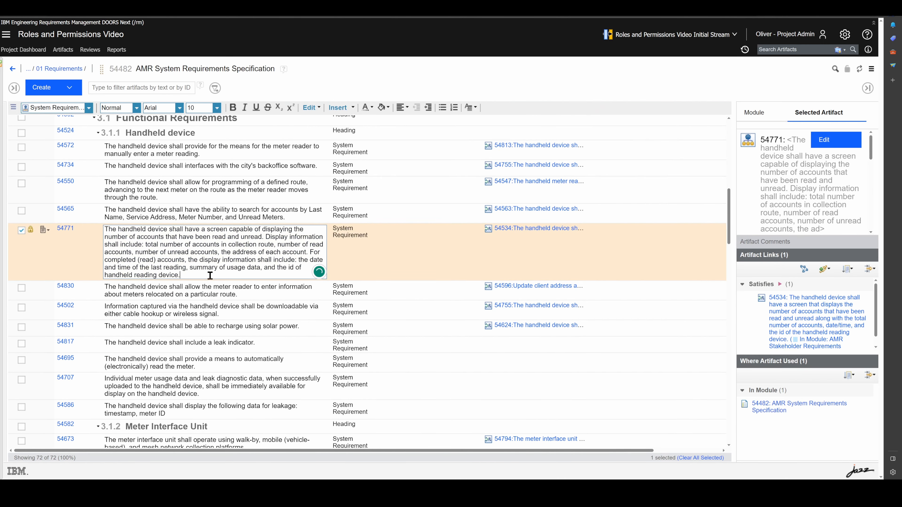
type("change")
left_click(486, 351)
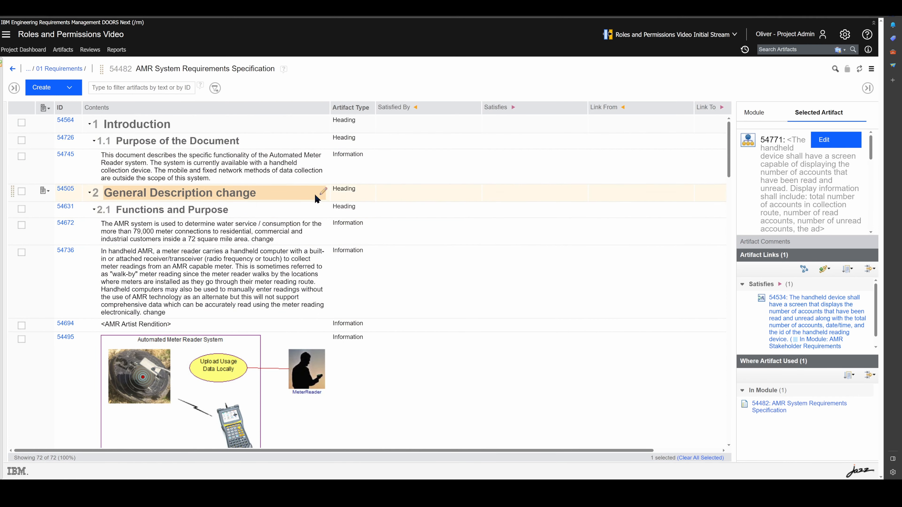
Open the AMR Stakeholder Requirements Specification and add the Artifact Type column to check which types can be edited
left_click(71, 53)
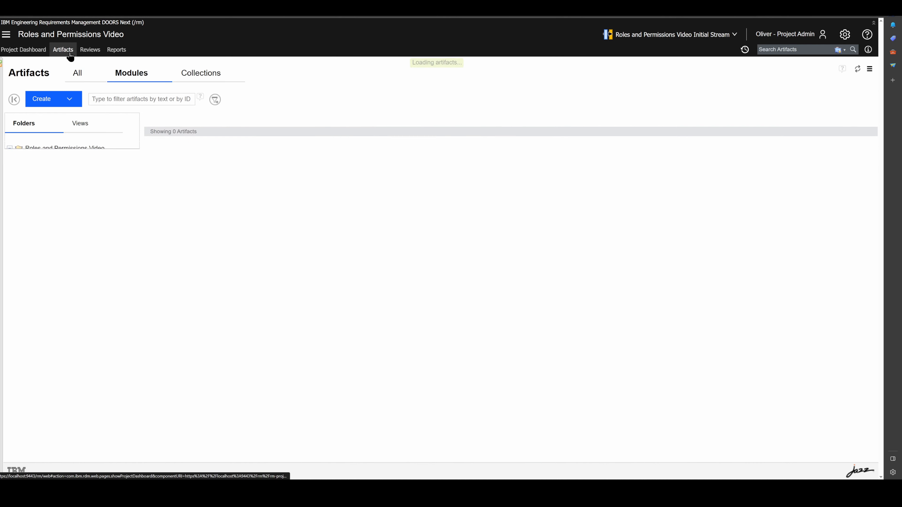
left_click(261, 210)
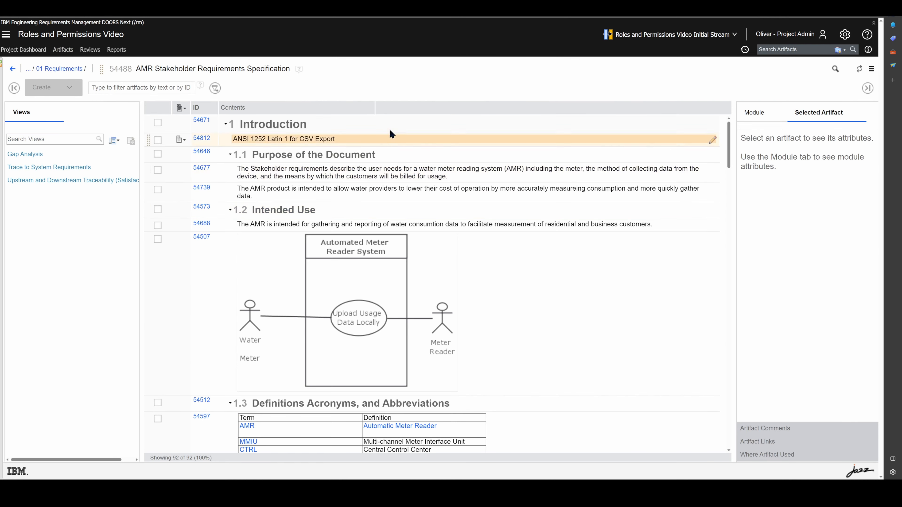
right_click(400, 111)
left_click(426, 343)
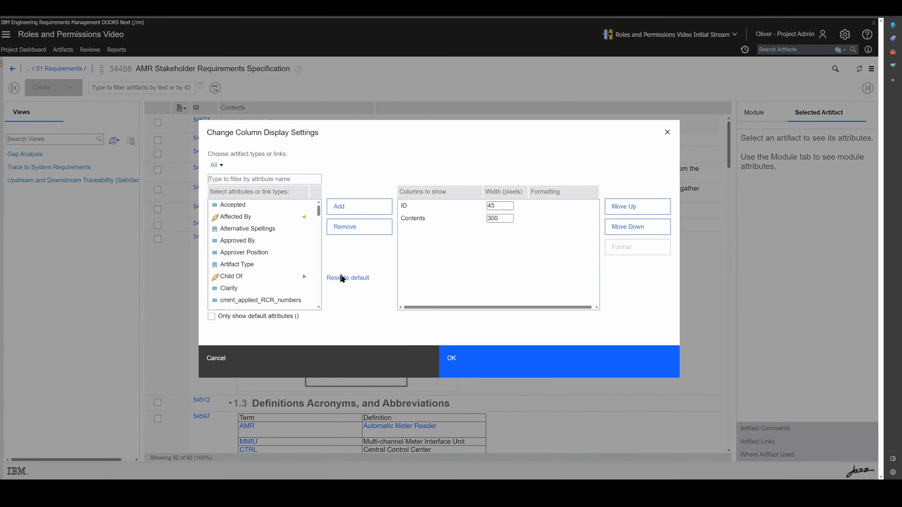
type("typ")
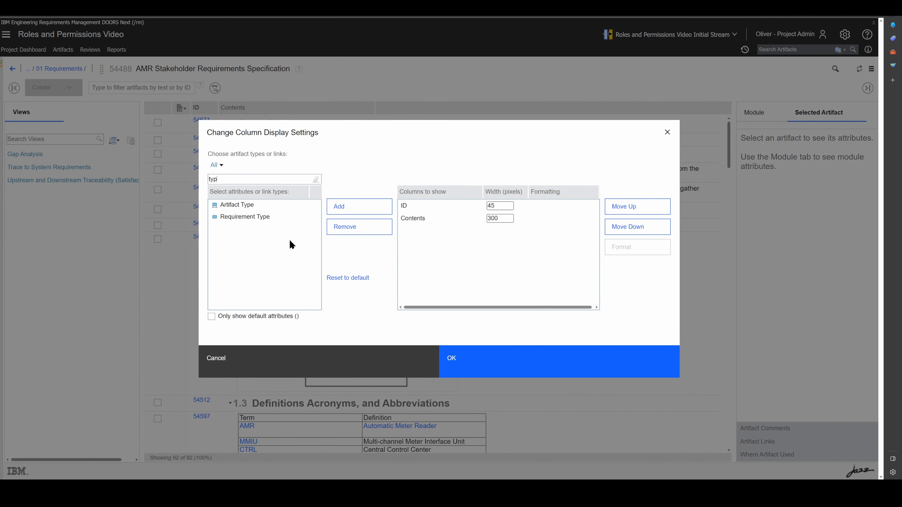
double_click(258, 202)
left_click(461, 364)
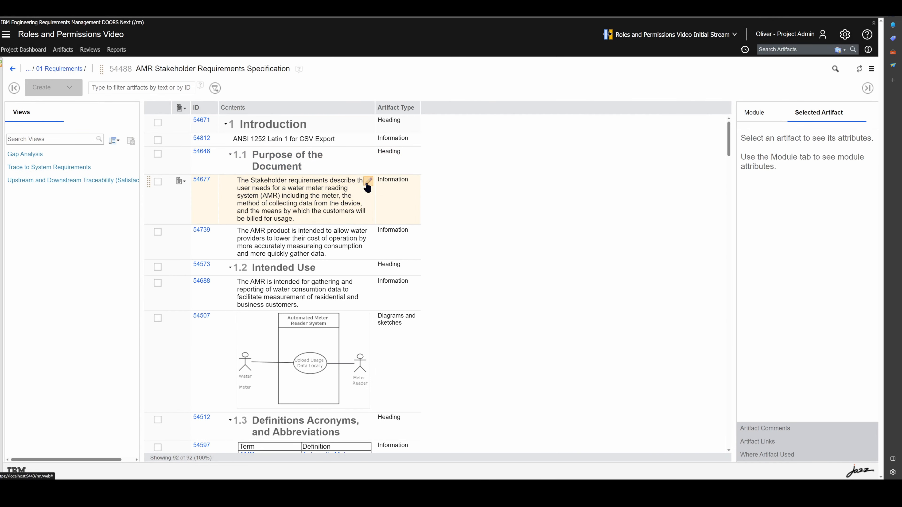
scroll(360, 198, "down", 2)
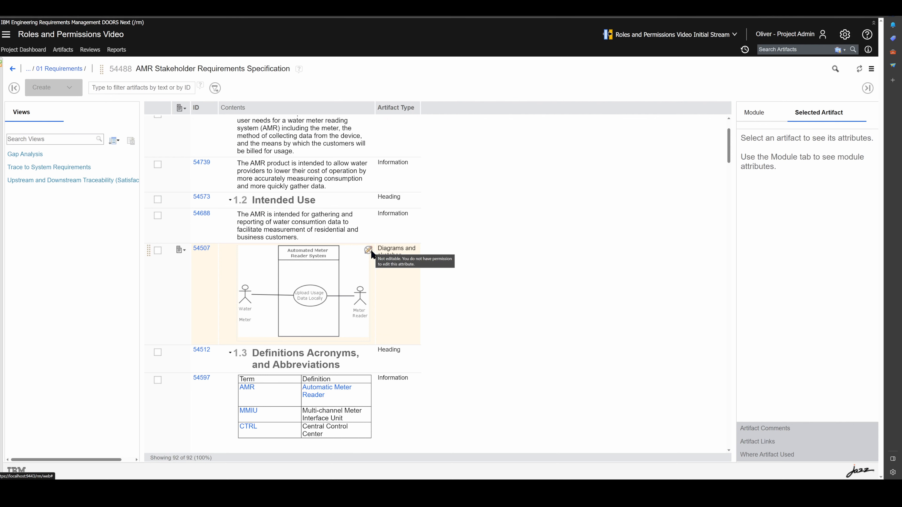
scroll(371, 256, "down", 8)
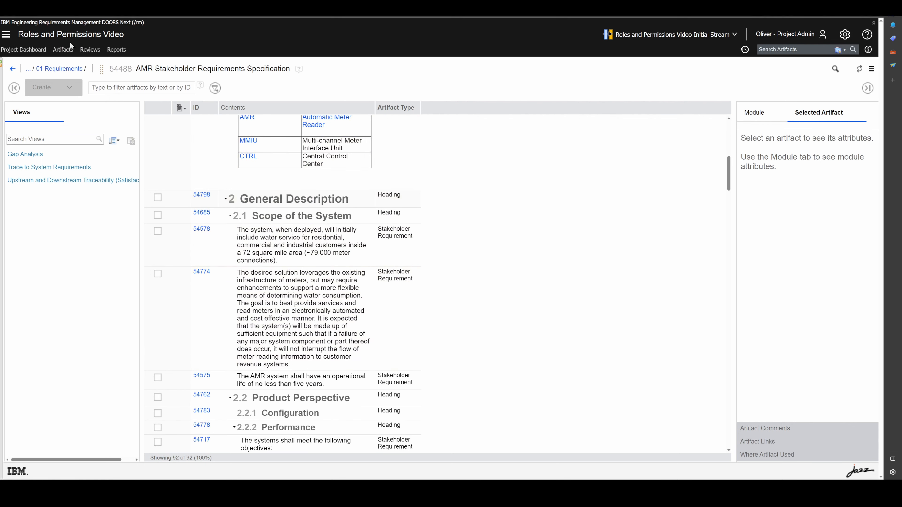
Try to create a Diagrams and sketches artifact in the AMR System Requirements Specification
left_click(63, 49)
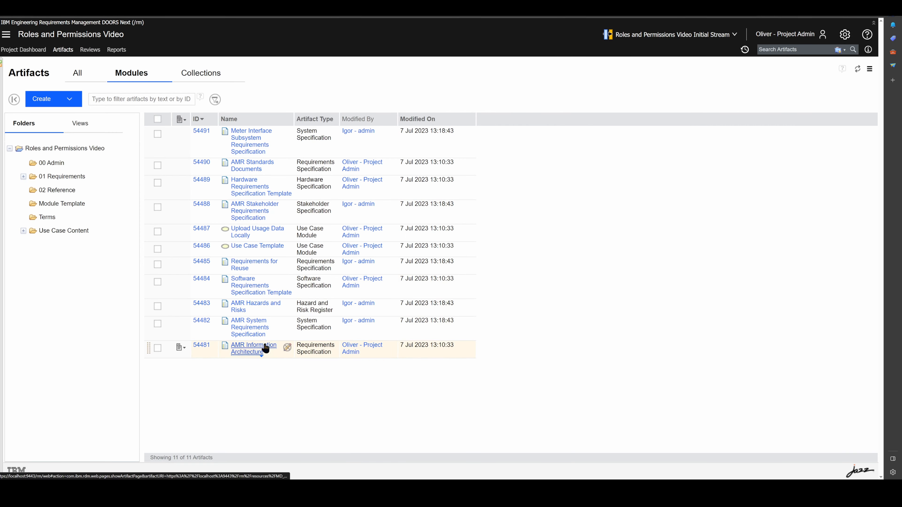
left_click(249, 327)
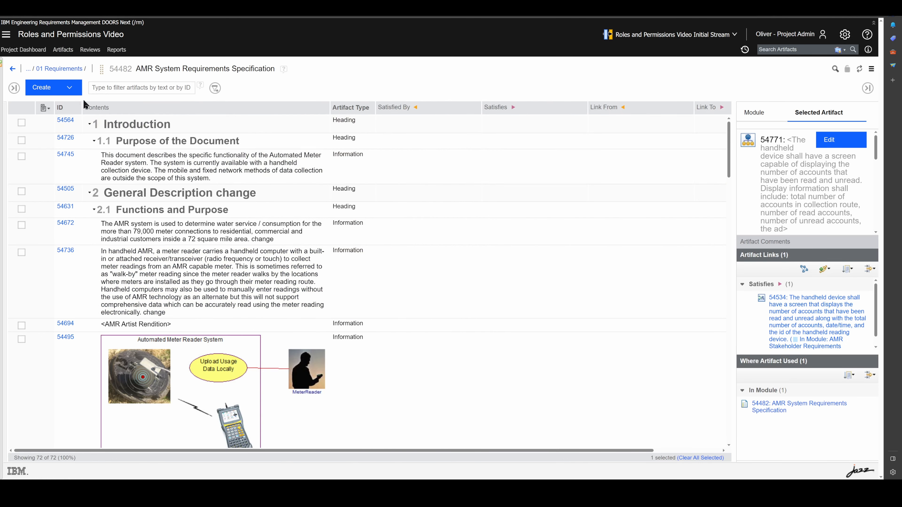
left_click(70, 89)
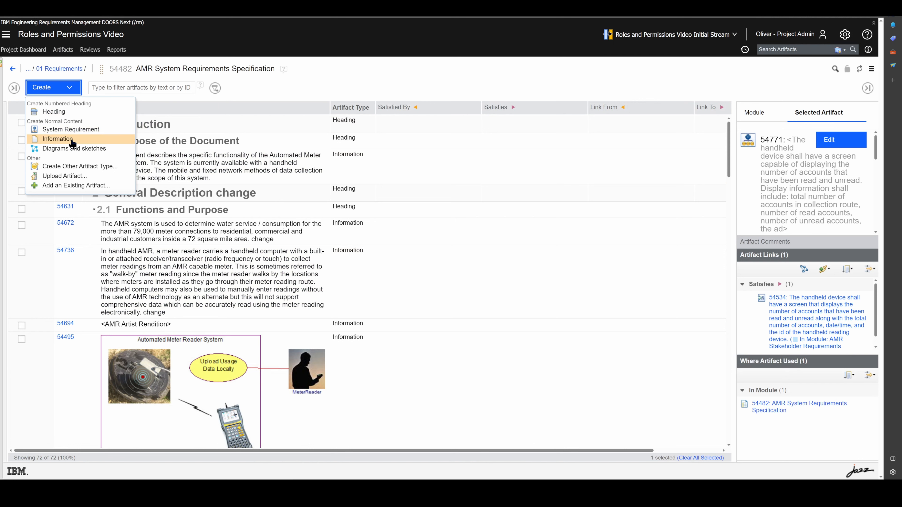
left_click(75, 150)
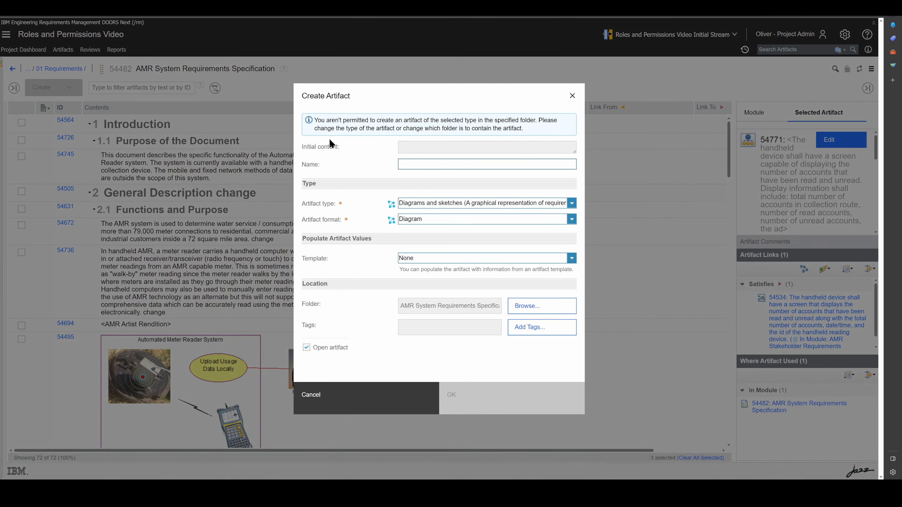
triple_click(323, 122)
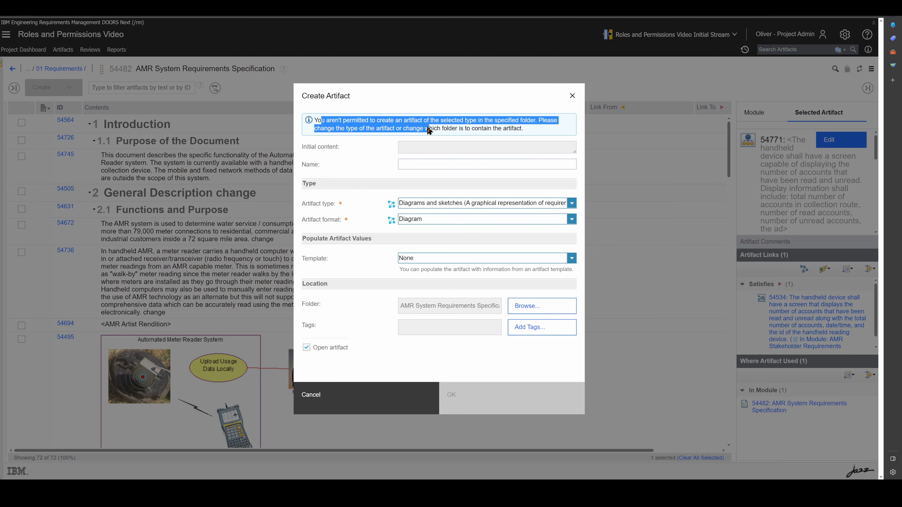
left_click(572, 95)
Examine the artifact types and their editability throughout the AMR System Requirements Specification
scroll(248, 120, "down", 20)
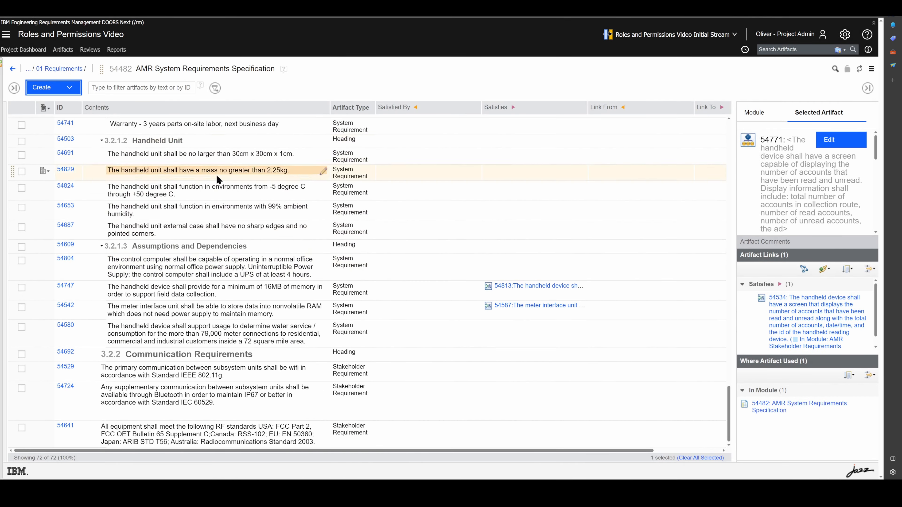
scroll(282, 302, "up", 6)
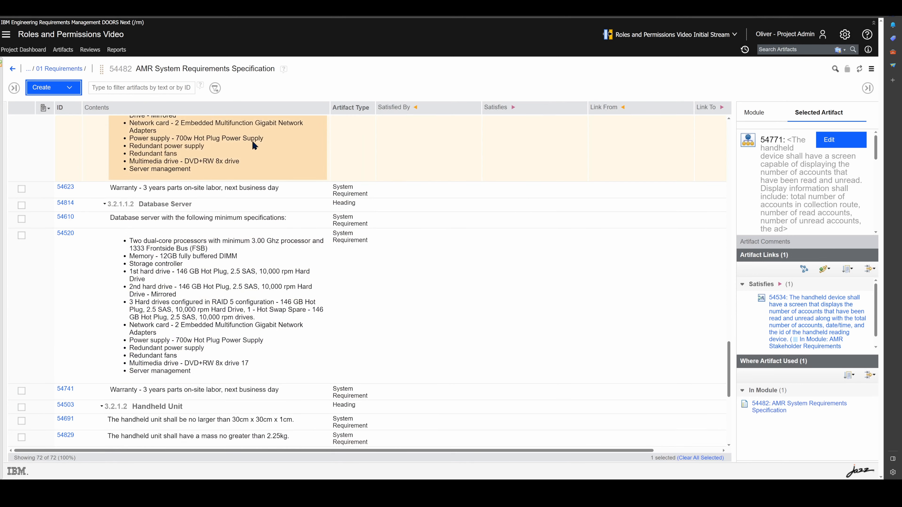
scroll(283, 302, "up", 8)
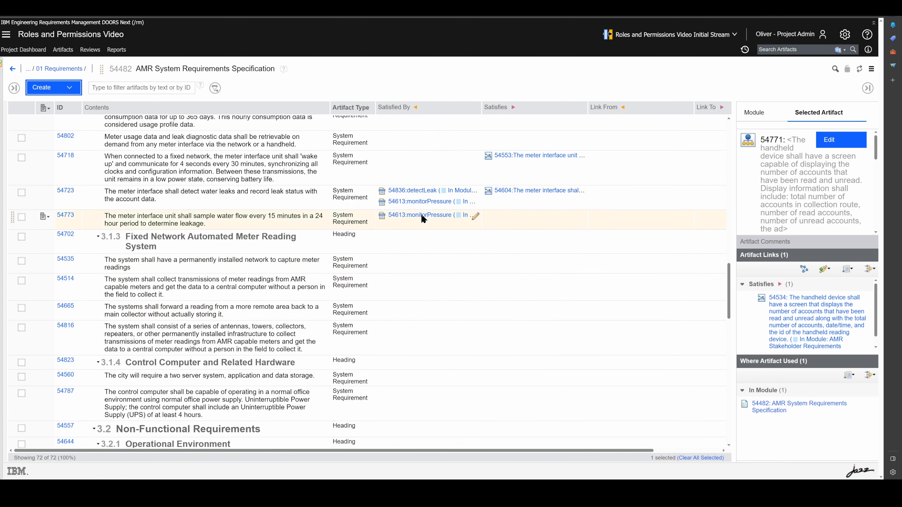
scroll(253, 265, "up", 6)
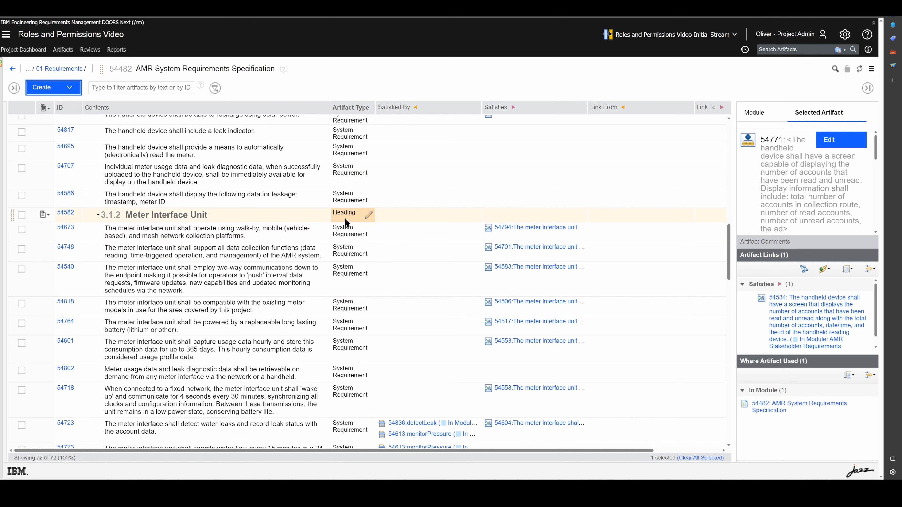
Open the AMR Stakeholder Requirements Specification and examine whether its Stakeholder Requirement artifacts can be edited
left_click(68, 50)
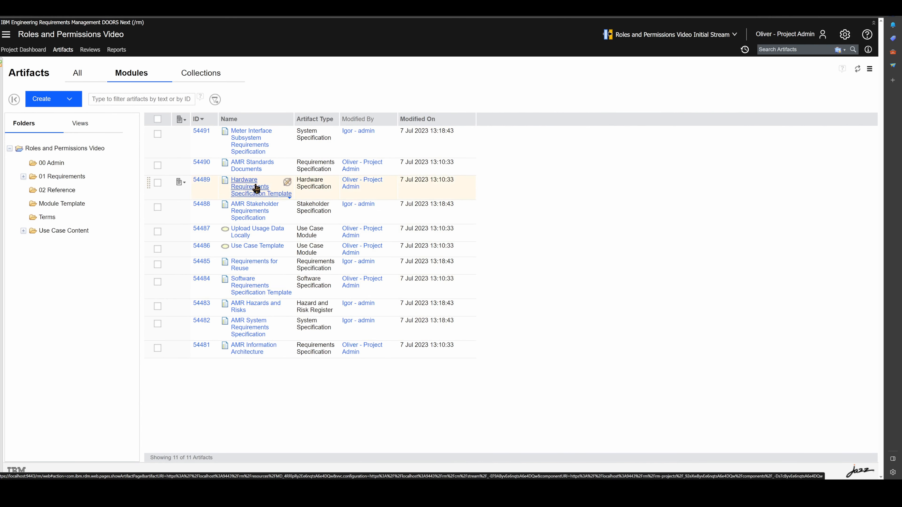
left_click(255, 211)
scroll(298, 234, "down", 10)
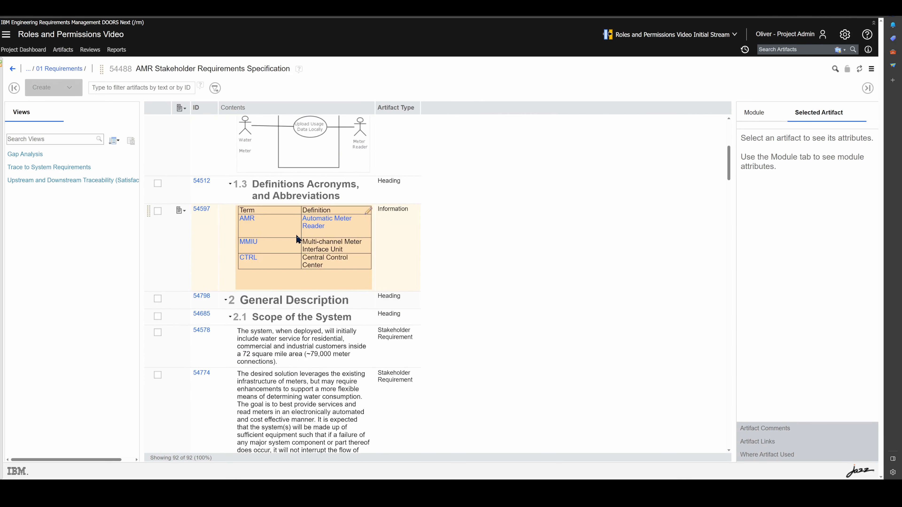
scroll(299, 238, "down", 6)
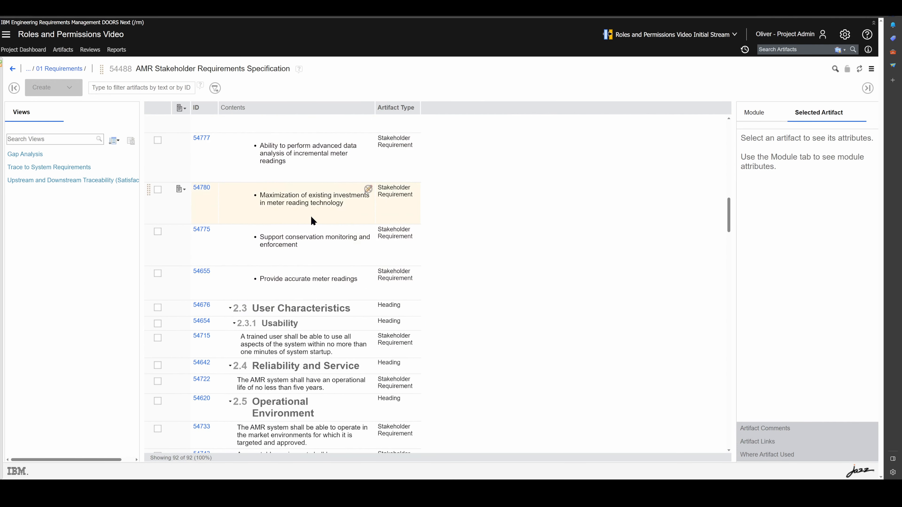